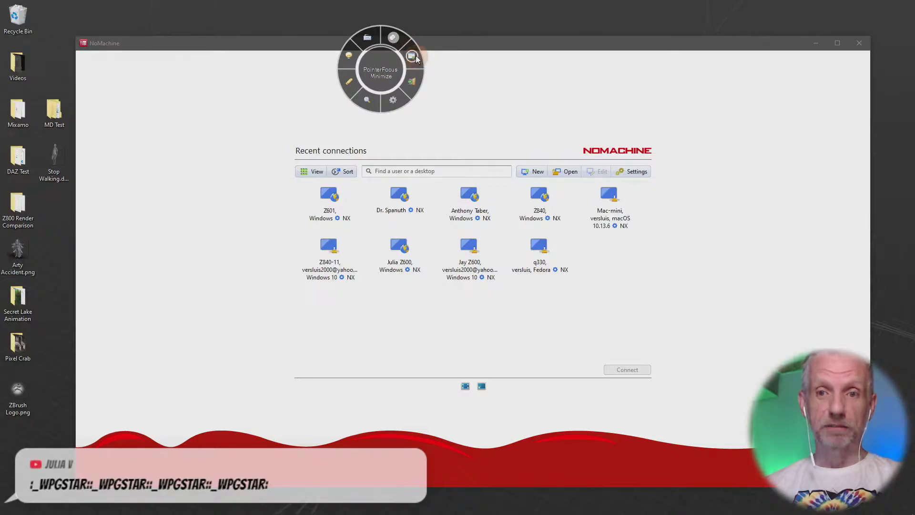
Step: Connect to the Z840 remote desktop, accept its changed certificate and host authenticity, and maximize the session window
left_click(413, 57)
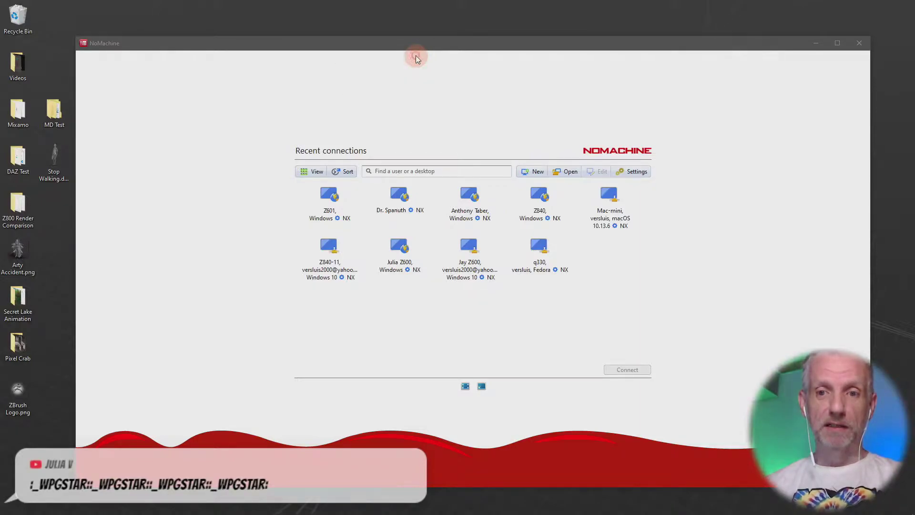
double_click(540, 194)
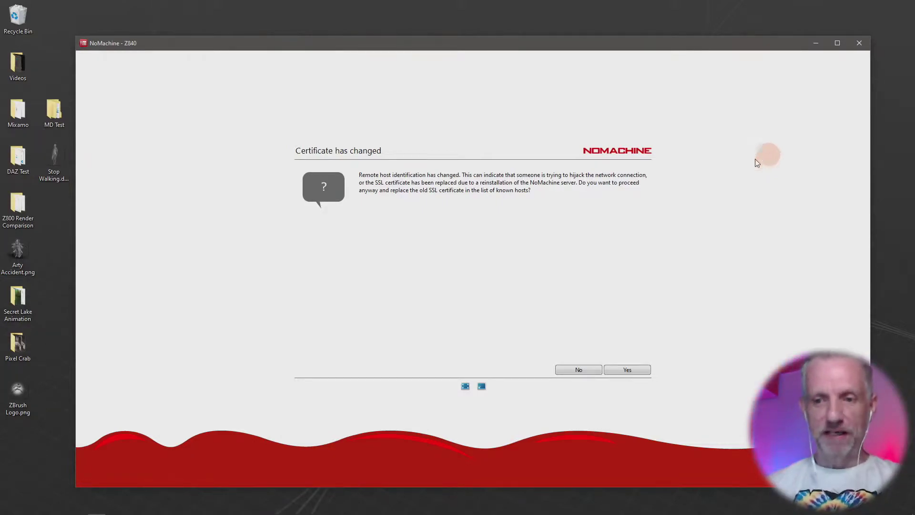
left_click(625, 369)
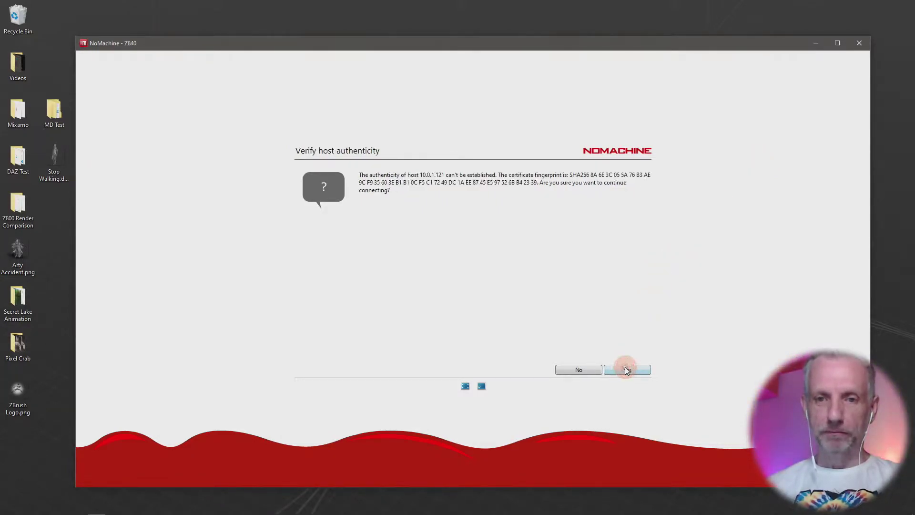
left_click(625, 369)
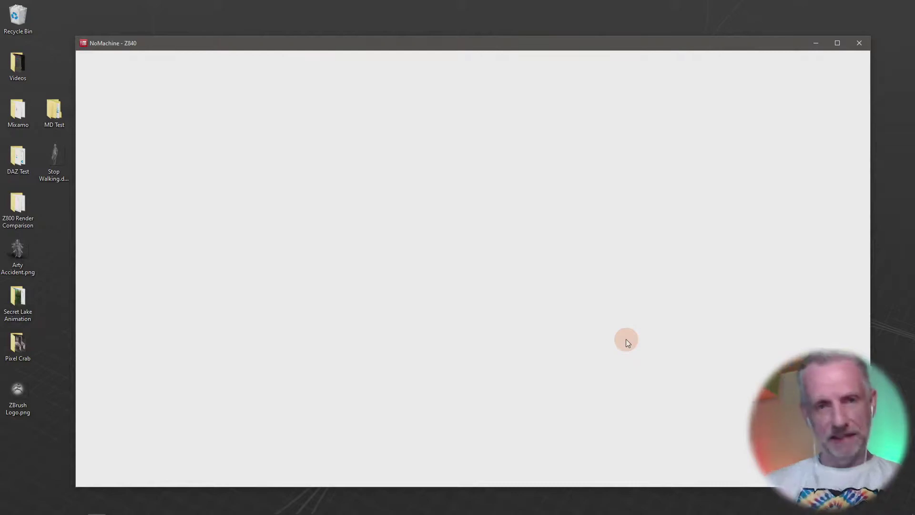
left_click(838, 44)
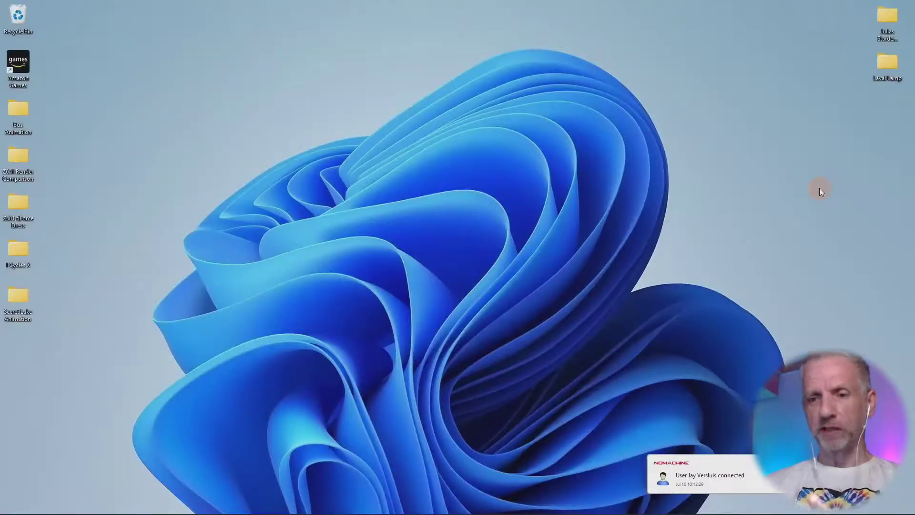
key("XF86AudioPlay")
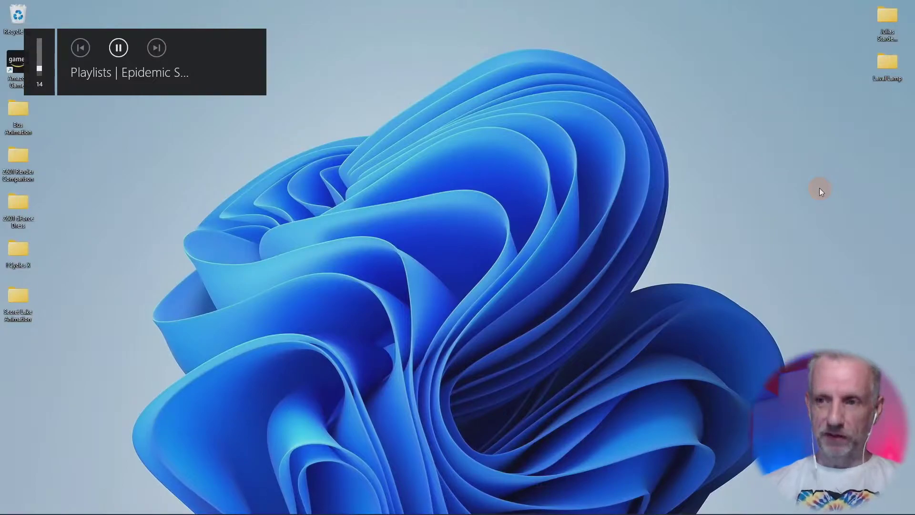
Step: Launch DAZ Studio 4.15 (64-bit) on the remote desktop and dismiss its configuration error
mouse_move(312, 510)
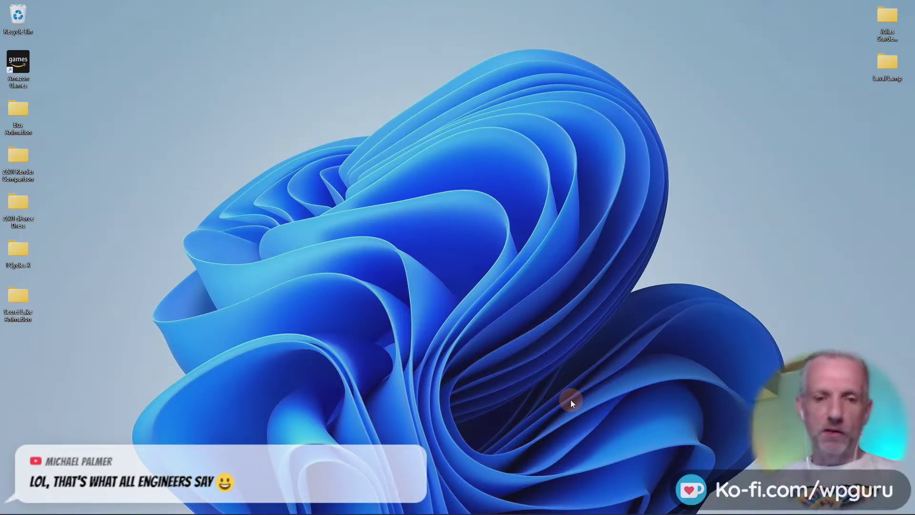
mouse_move(377, 513)
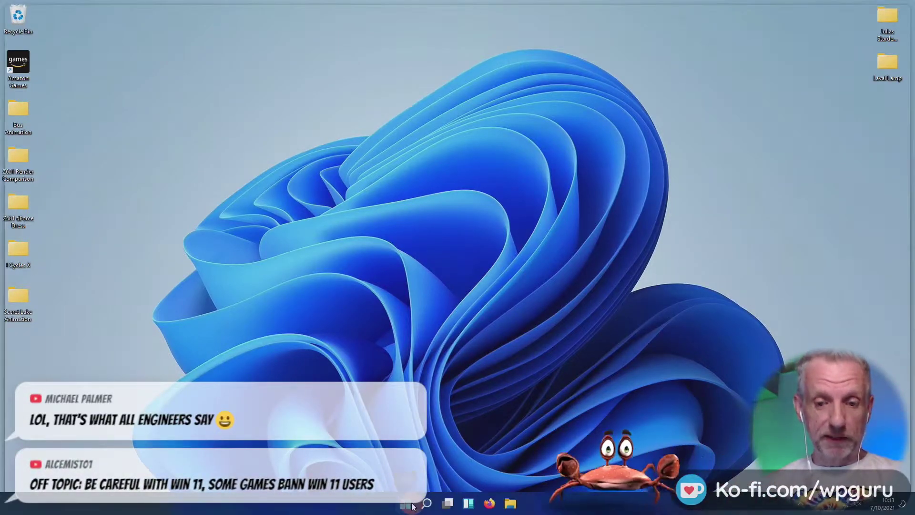
left_click(409, 503)
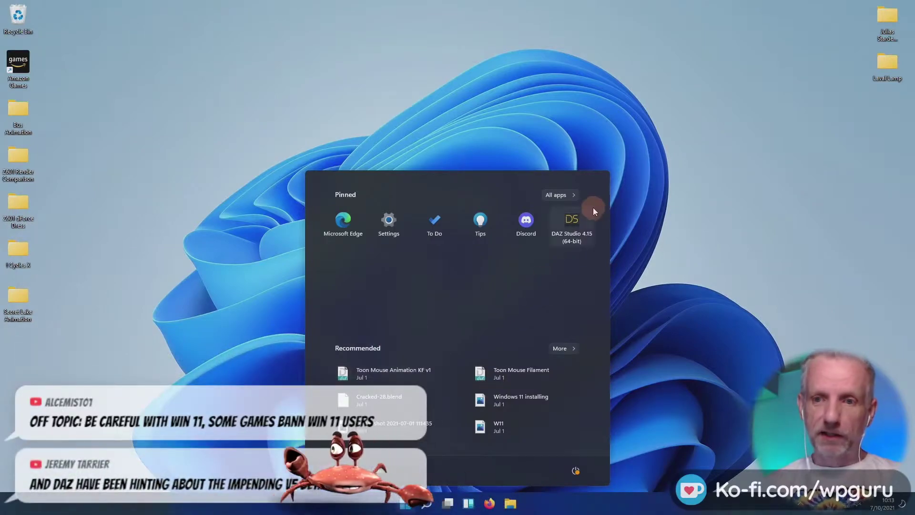
left_click(576, 226)
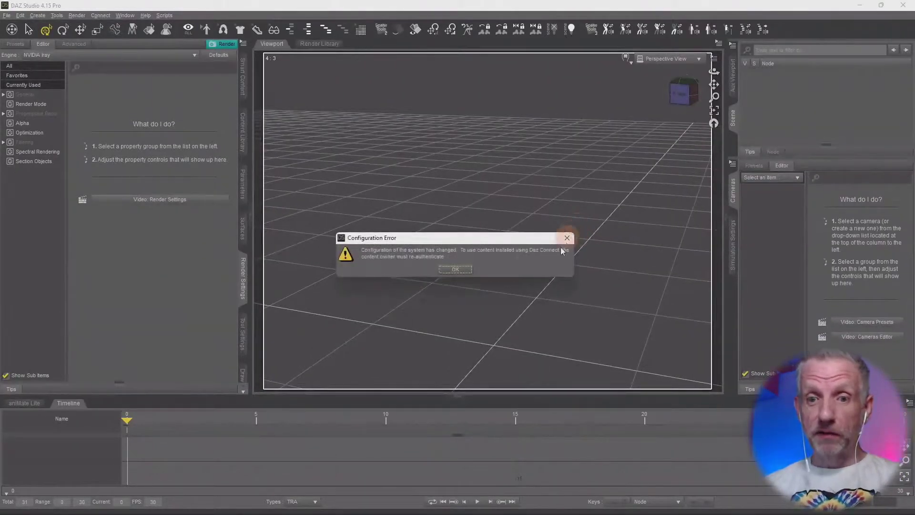
left_click(455, 270)
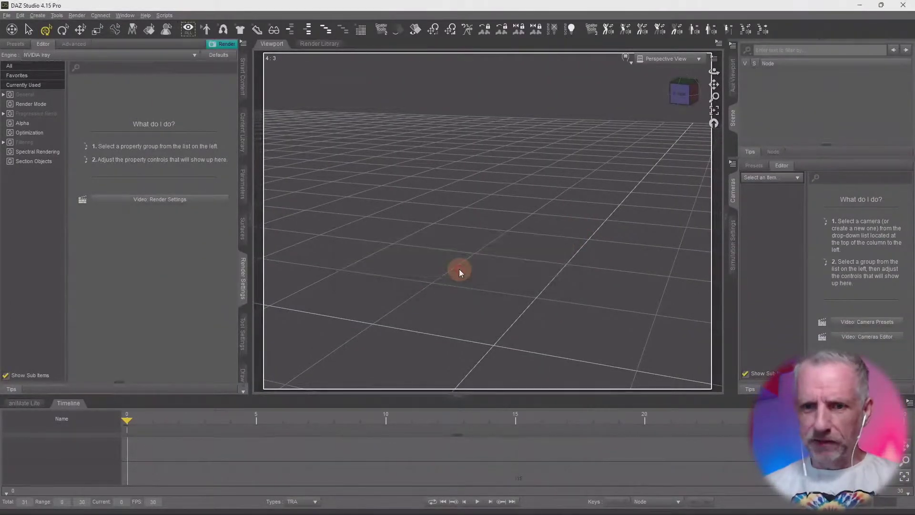
Step: Collapse the timeline and hide the aspect frame in the Perspective View
left_click(70, 404)
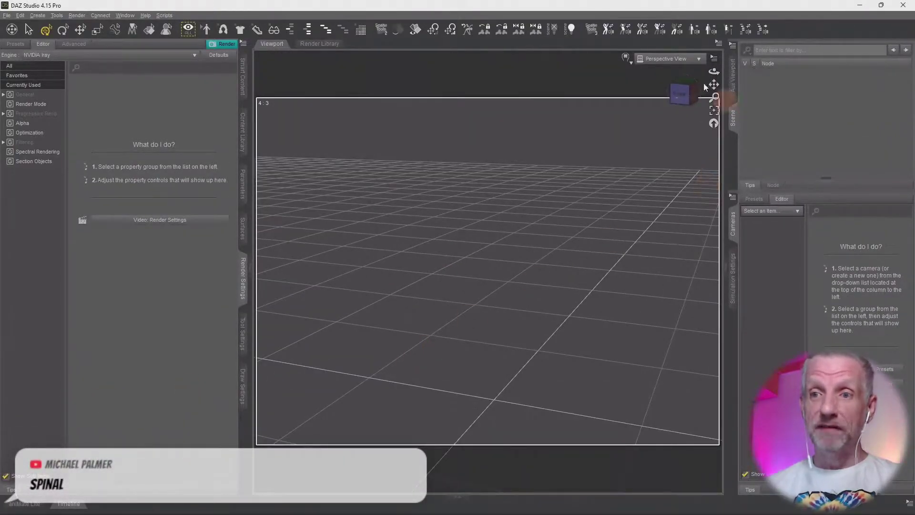
left_click(714, 58)
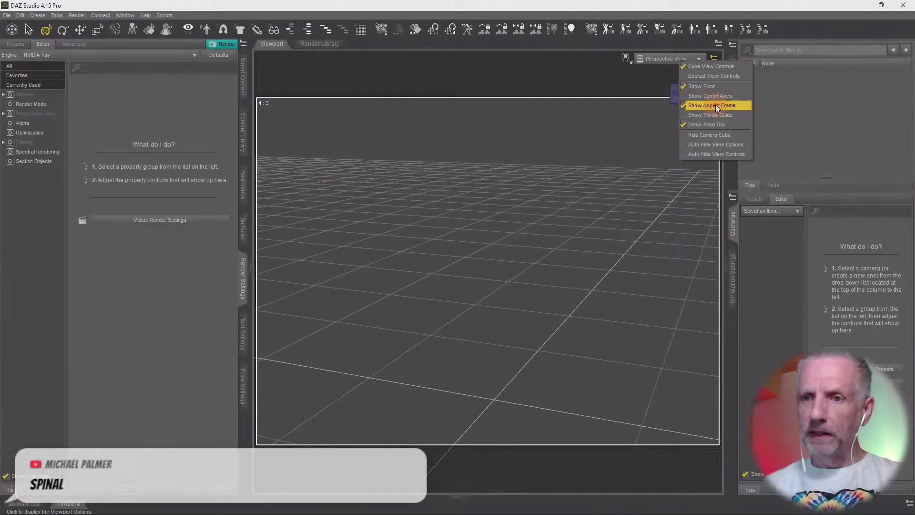
left_click(715, 104)
mouse_move(714, 72)
left_mouse_down()
mouse_move(727, 71)
mouse_move(716, 71)
left_mouse_up()
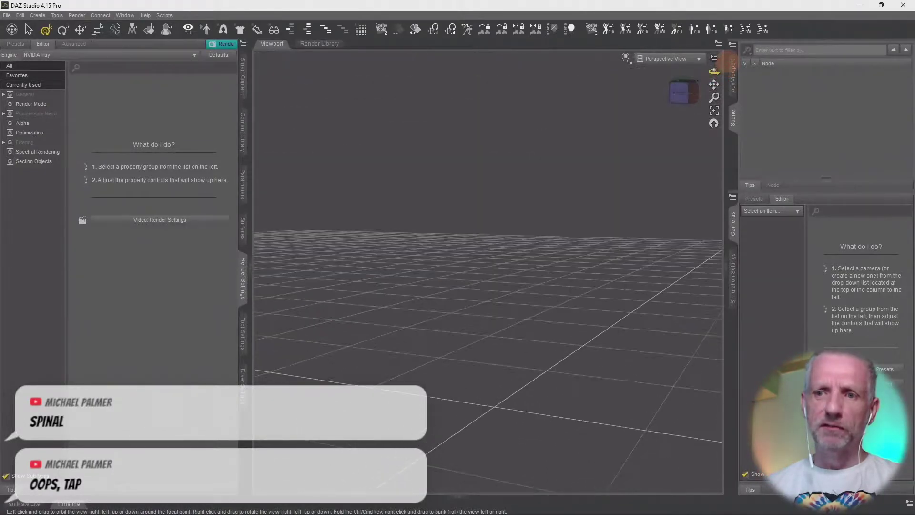
left_click_drag(687, 99, 595, 195)
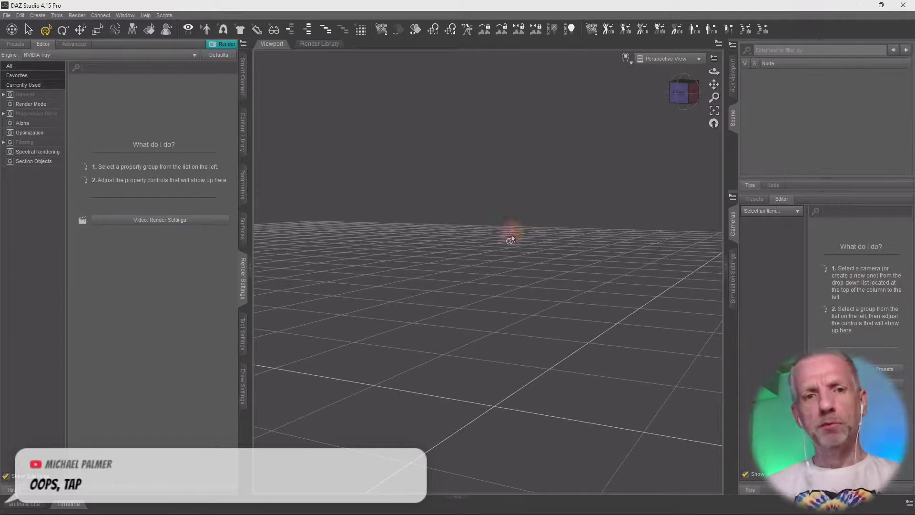
Step: Browse the installed figure products and look through 3D Universe Toon Mouse's poses and utilities for a loadable figure
left_click(241, 80)
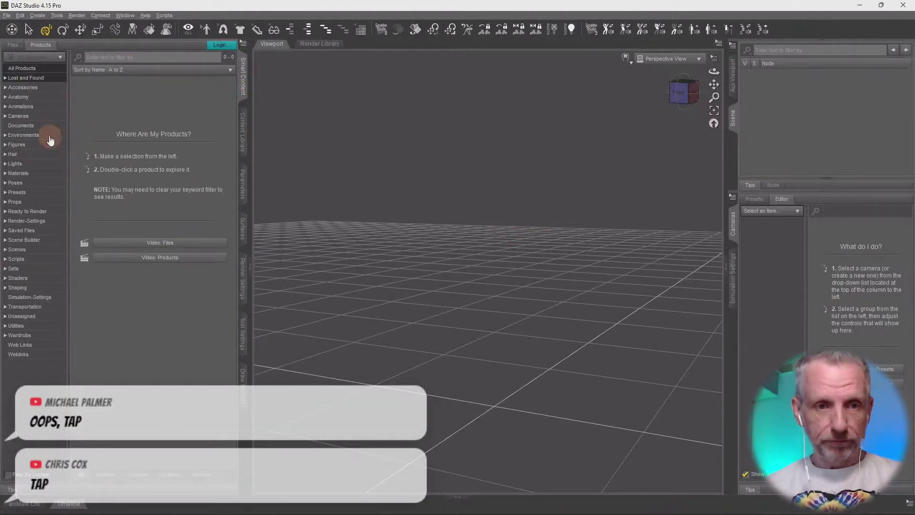
left_click(43, 149)
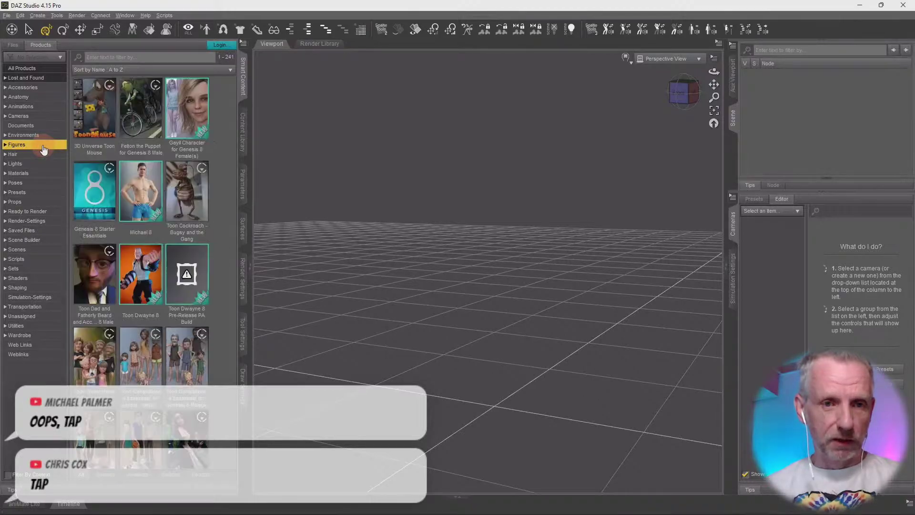
left_click(84, 130)
double_click(84, 131)
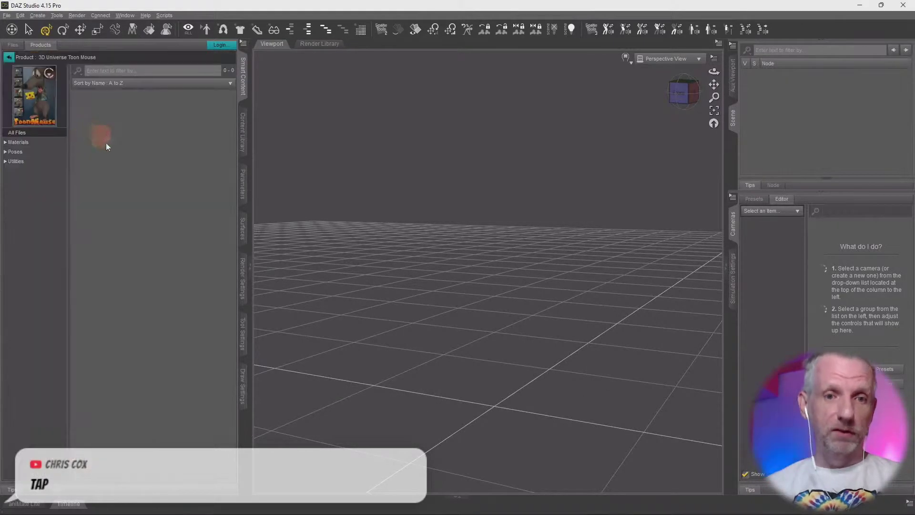
left_click(43, 151)
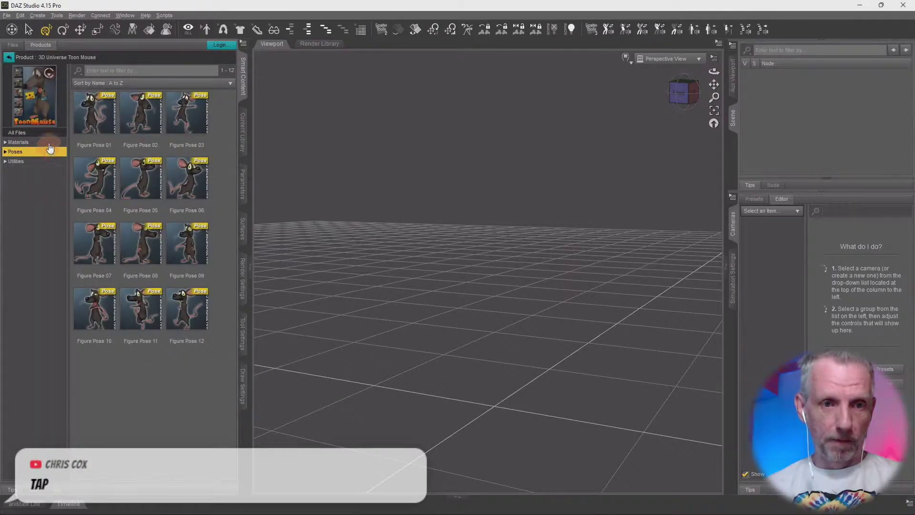
left_click(51, 161)
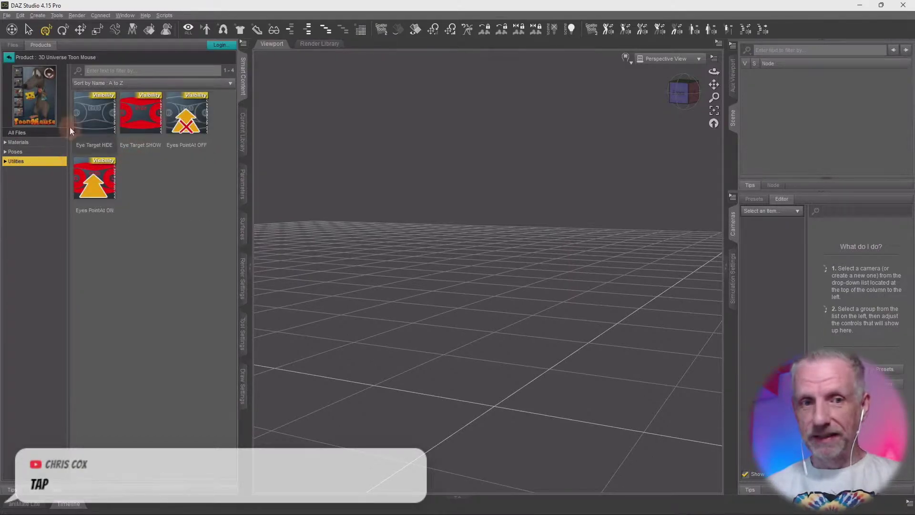
left_click(49, 152)
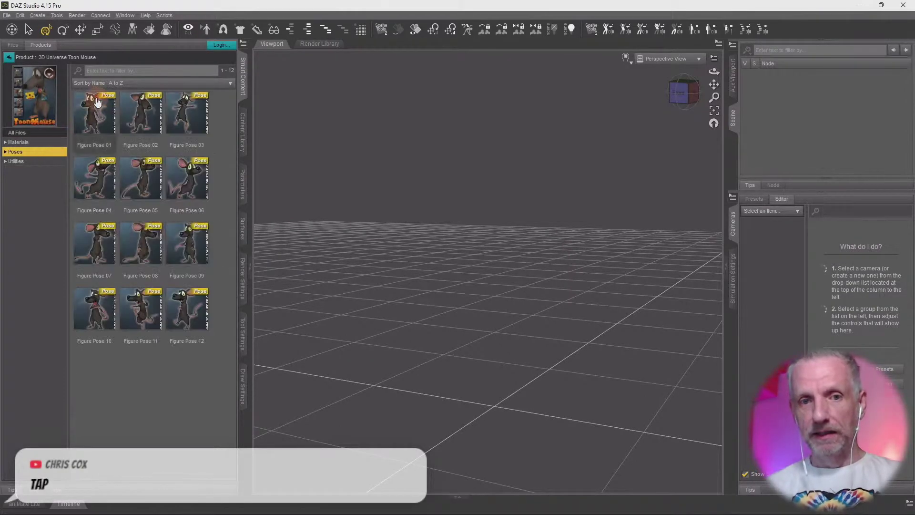
left_click(248, 138)
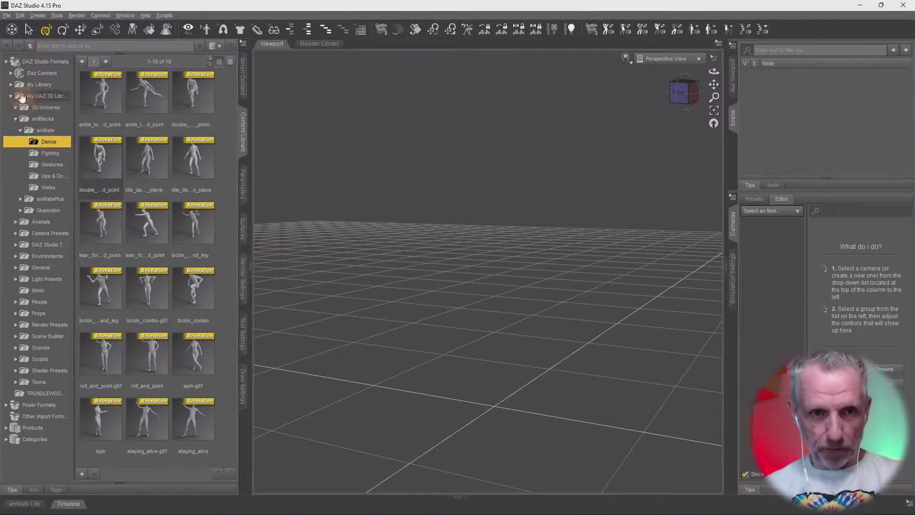
left_click(244, 79)
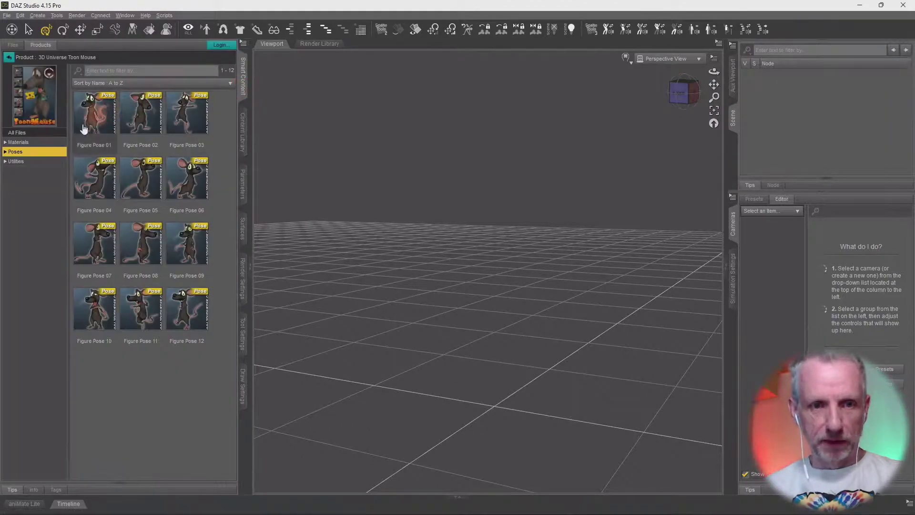
Step: Load the Roach (Bruiser) actor from Toon Cockroach - Bugsy and the Gang and frame the whole figure
left_click(8, 57)
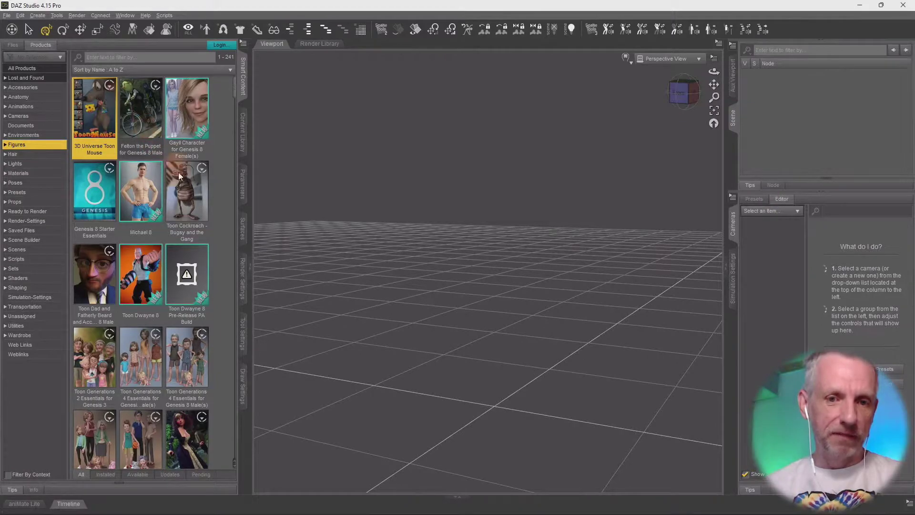
double_click(196, 194)
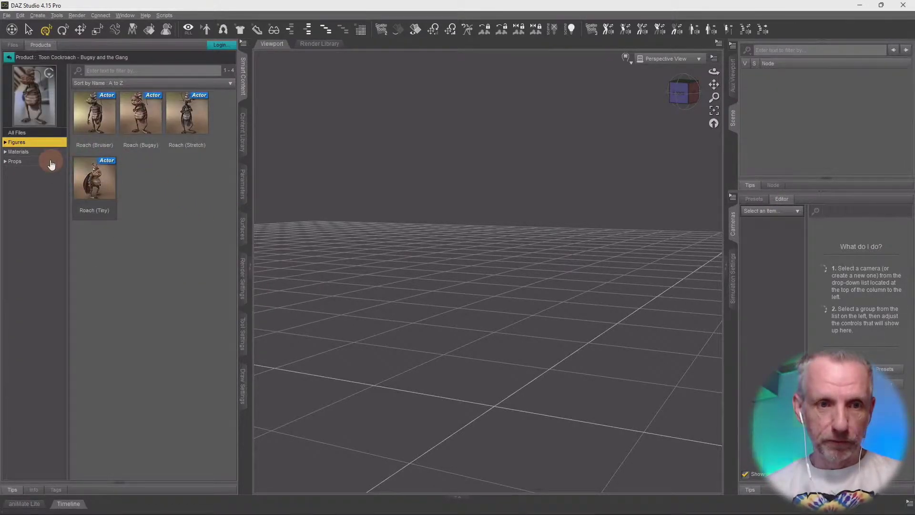
double_click(105, 127)
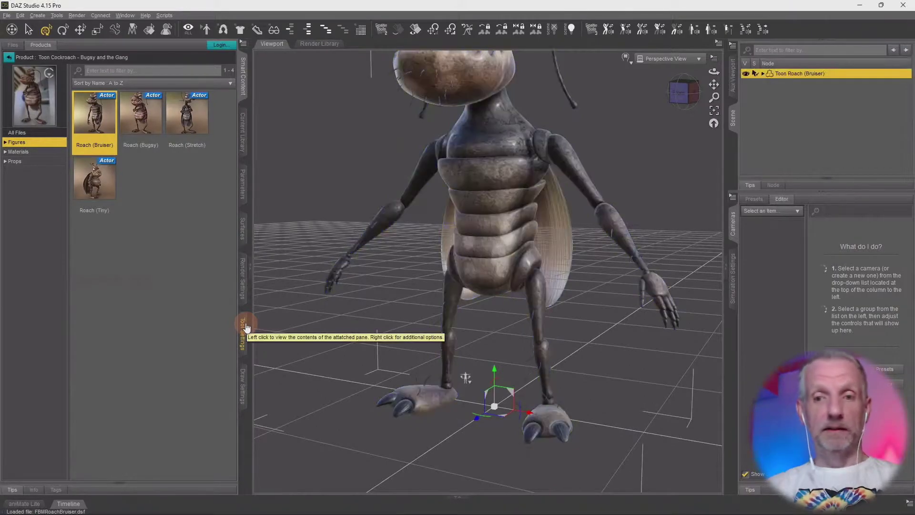
left_click(713, 110)
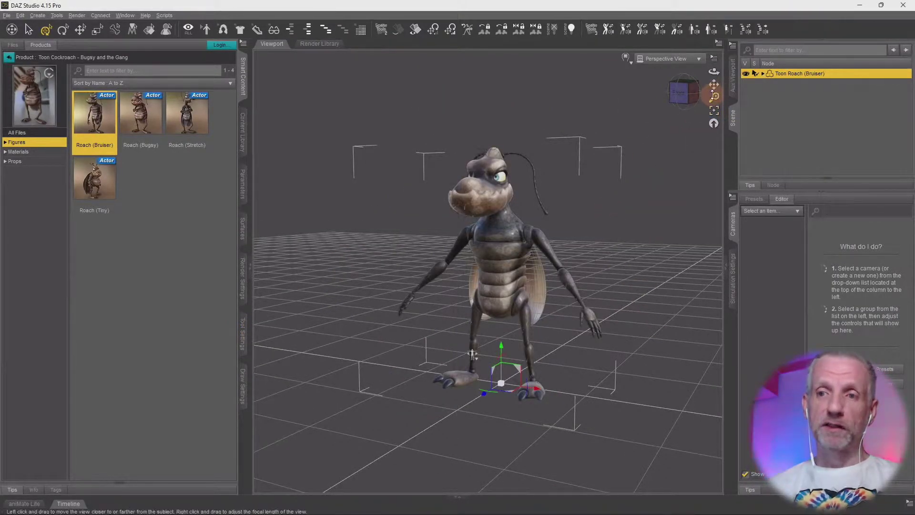
left_click_drag(714, 98, 710, 122)
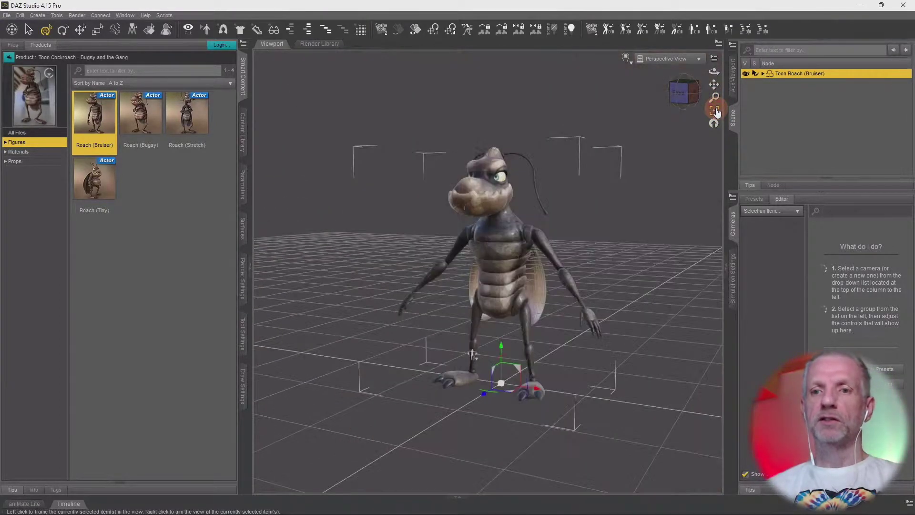
left_click(714, 110)
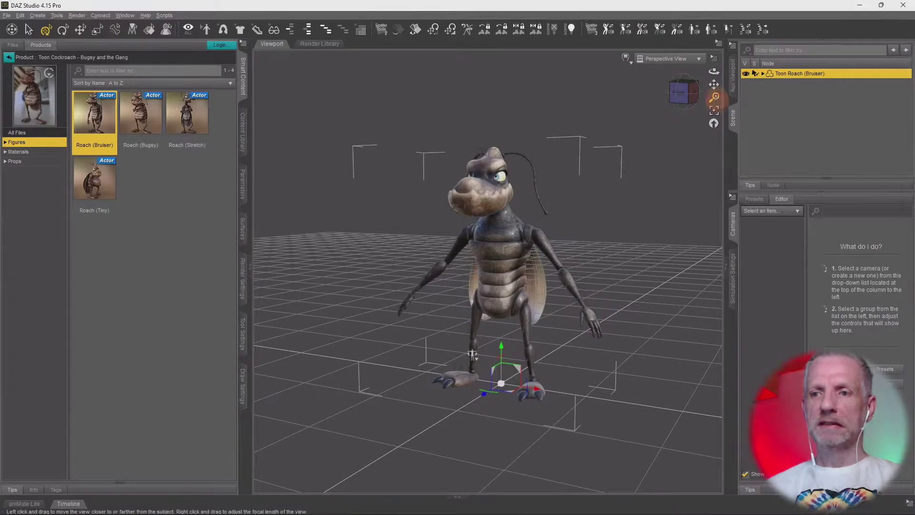
left_click_drag(716, 100, 717, 120)
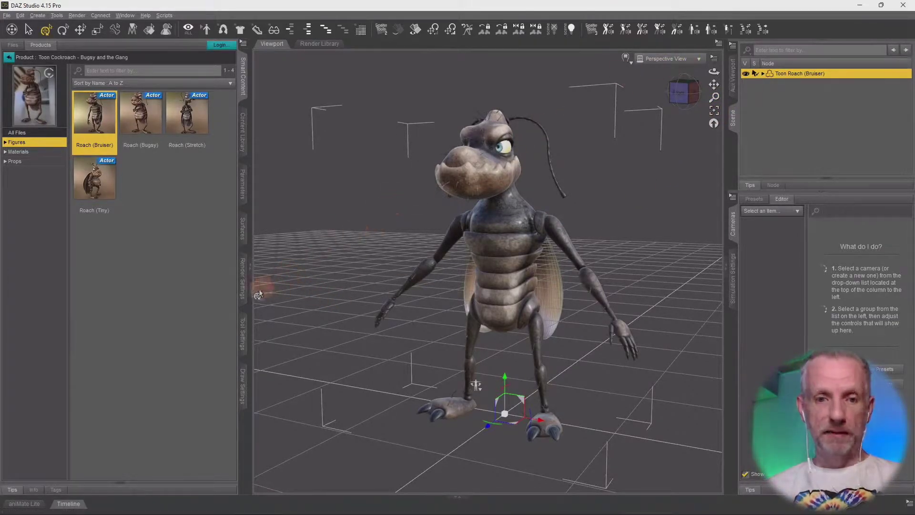
Step: Set the general render settings' dimension preset to Square (1:1)
left_click(244, 295)
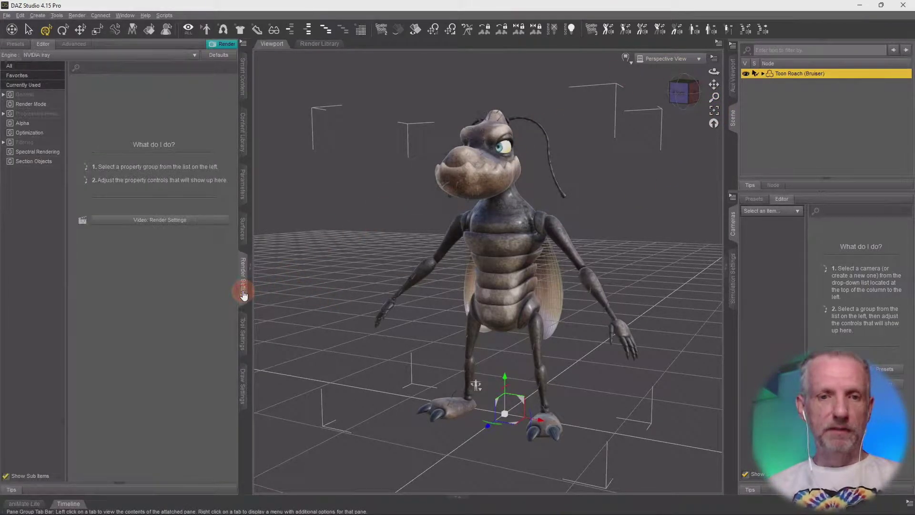
left_click(48, 96)
left_click(126, 105)
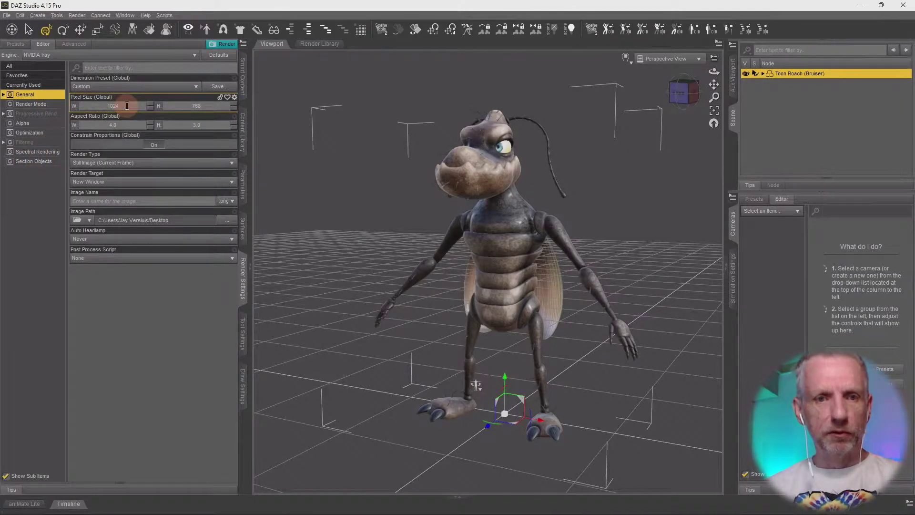
left_click(178, 85)
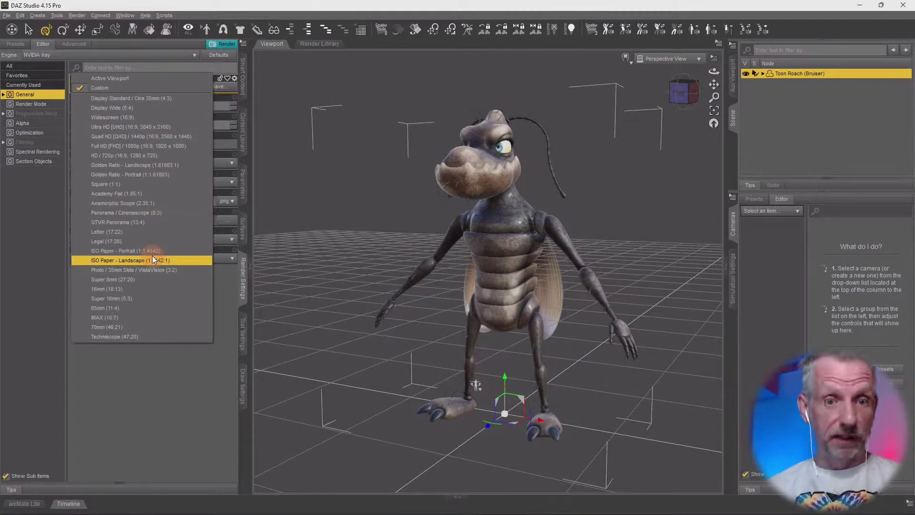
left_click(161, 184)
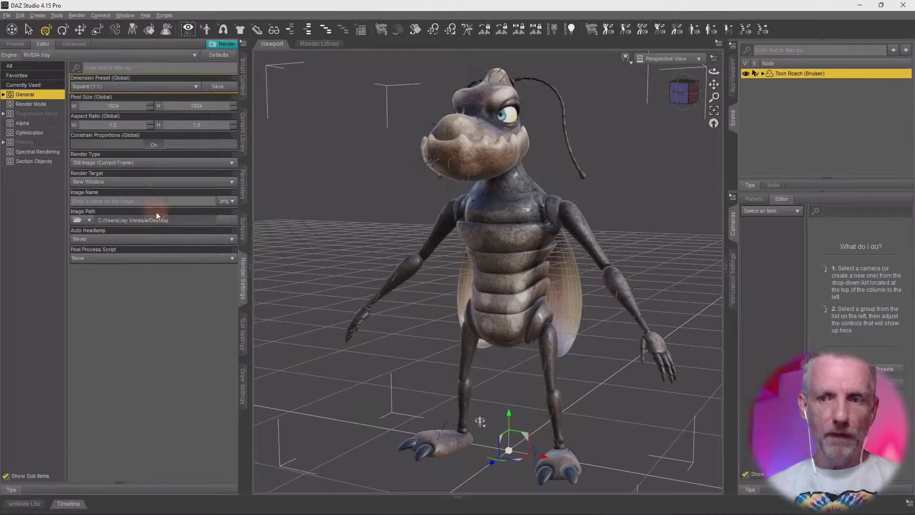
Step: Show the aspect frame in the Perspective View so the square render area is outlined
left_click(713, 58)
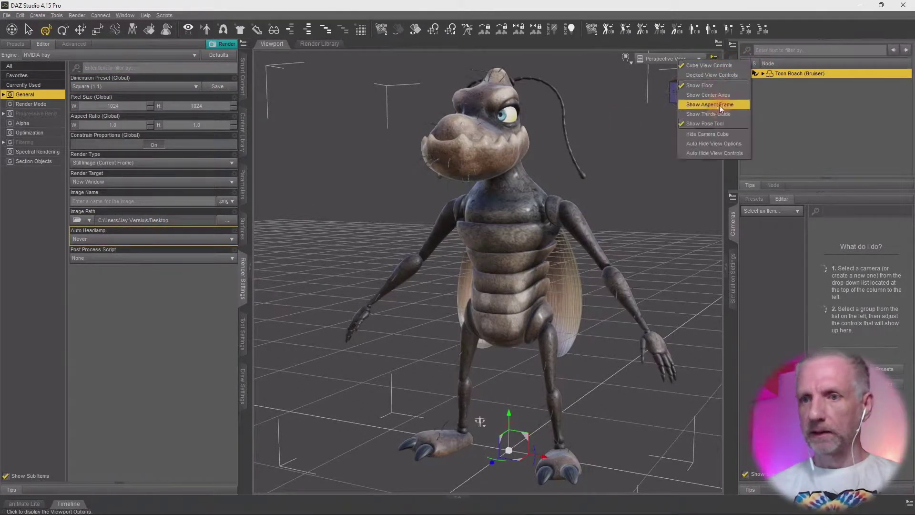
left_click(718, 108)
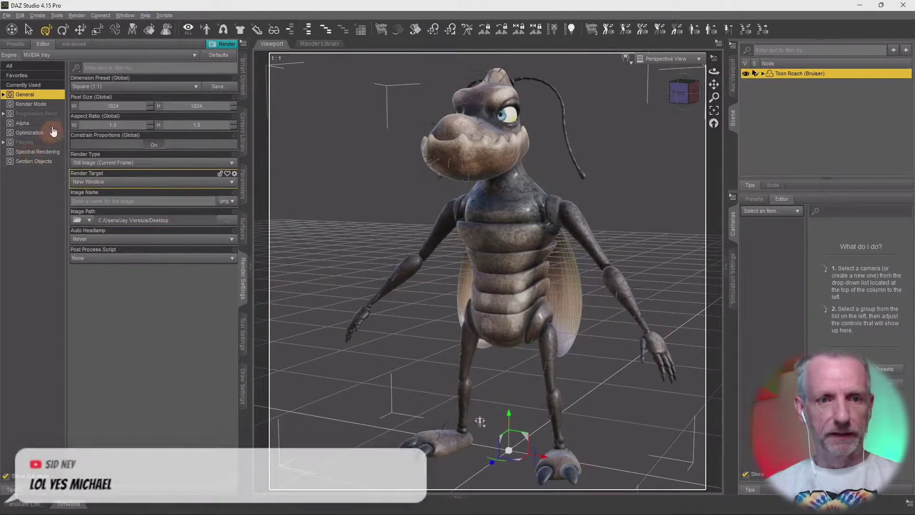
Step: In the progressive rendering settings, turn off Rendering Quality Enable and set Max Samples to 200
left_click(38, 113)
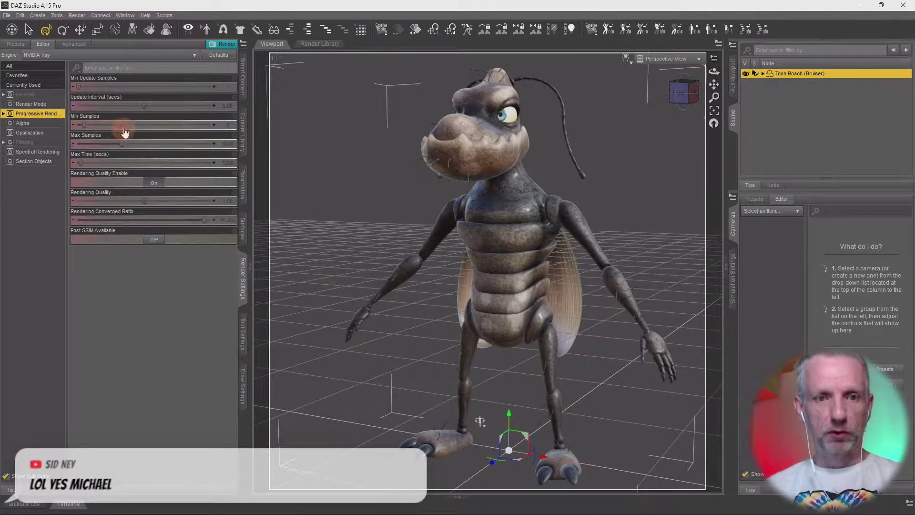
left_click(155, 183)
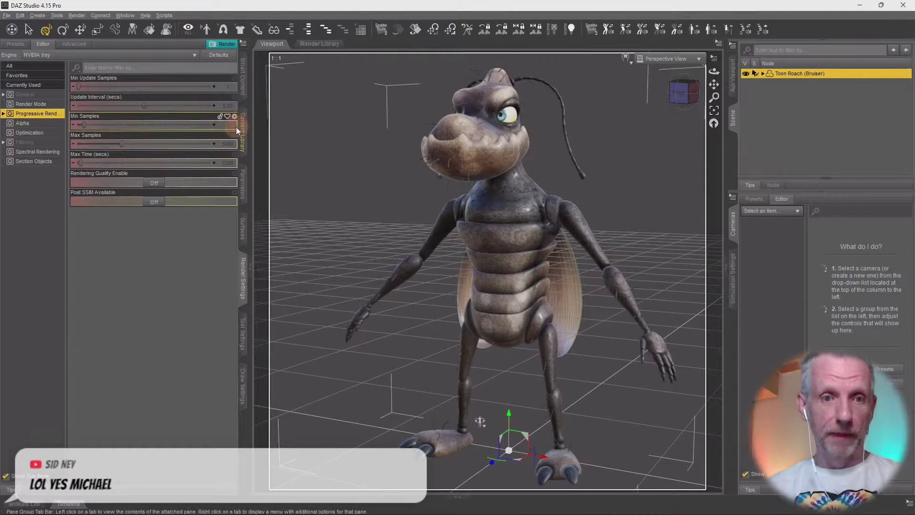
left_click(229, 144)
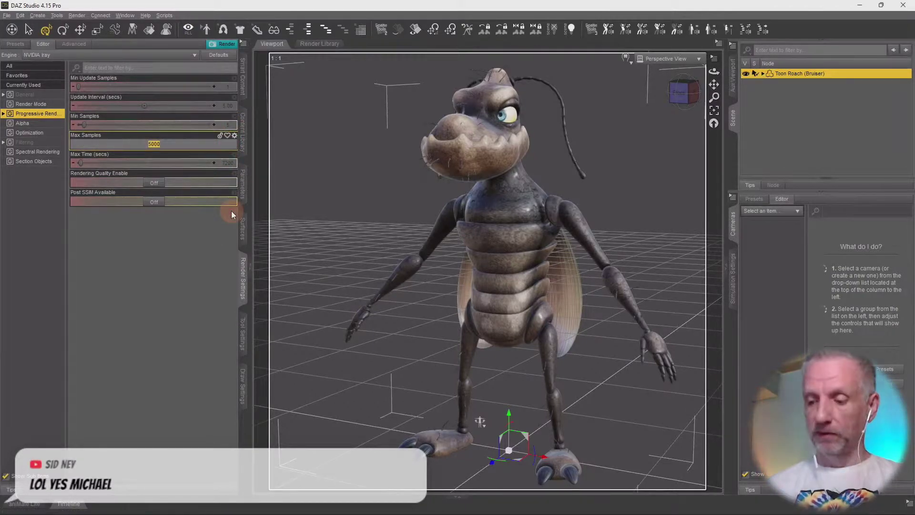
type("200")
key("Return")
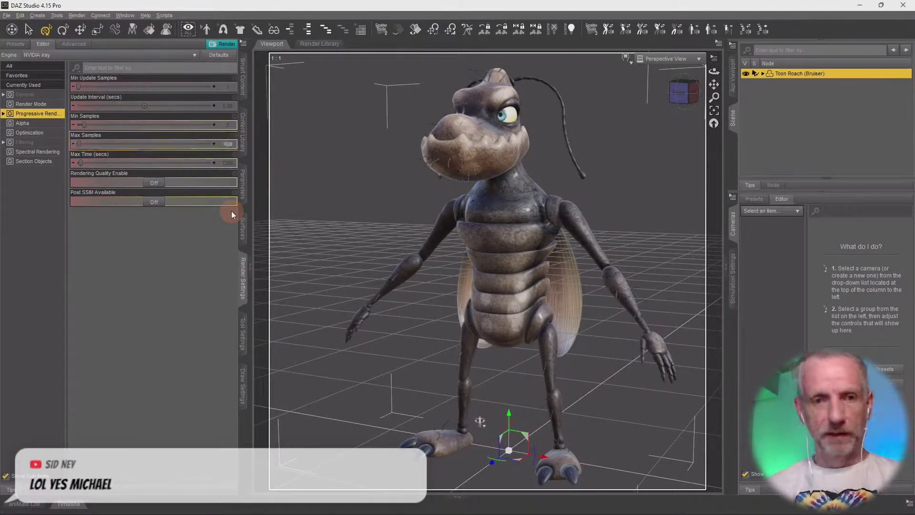
Step: Turn on Post Denoiser Available in the filtering settings and render the roach scene
left_click(46, 143)
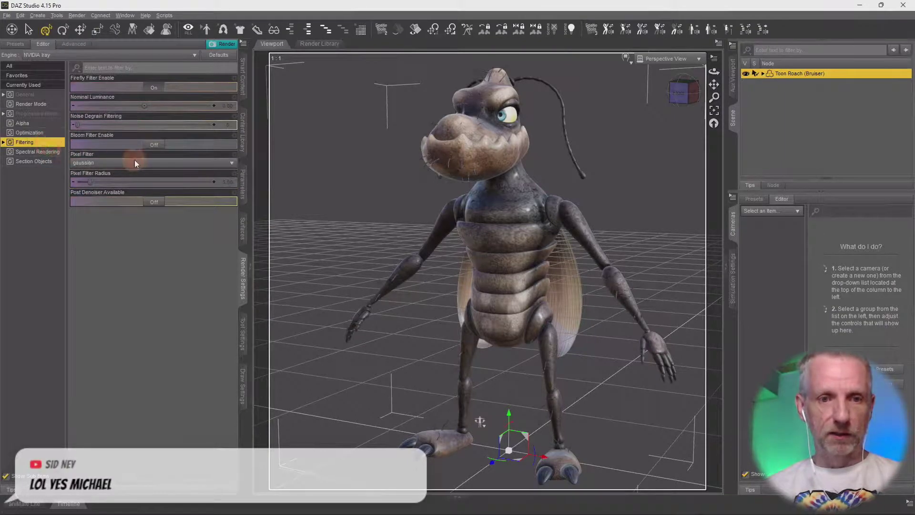
left_click(154, 202)
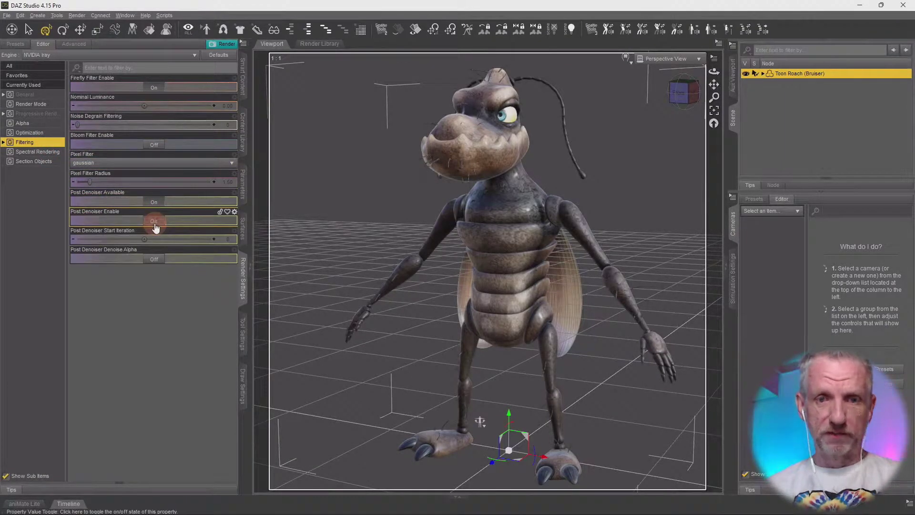
left_click(224, 44)
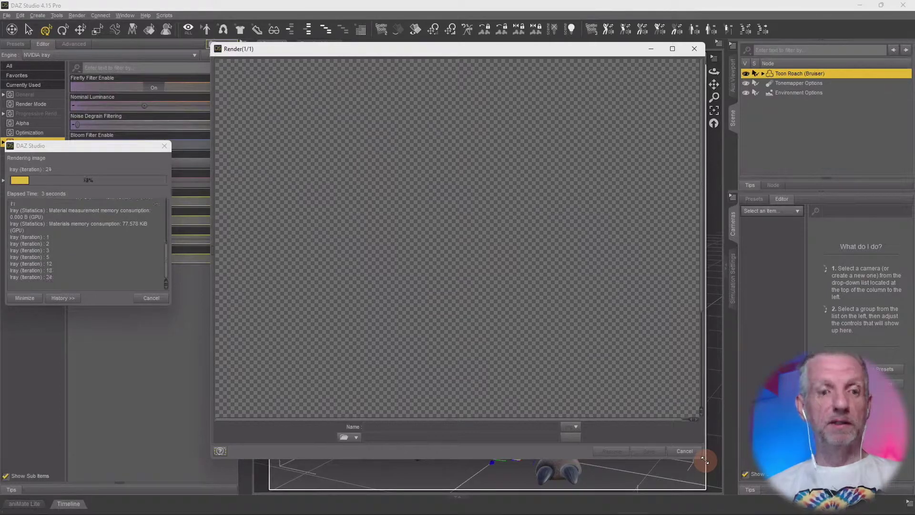
Step: Enlarge and reposition the render window to examine the rendered roach from head to feet
left_click_drag(704, 460, 756, 489)
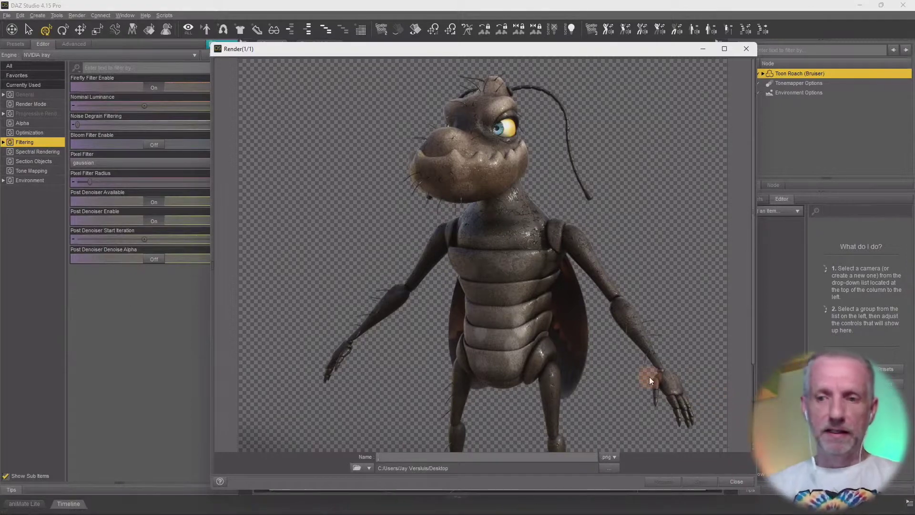
scroll(649, 376, "down", 3)
scroll(649, 377, "up", 3)
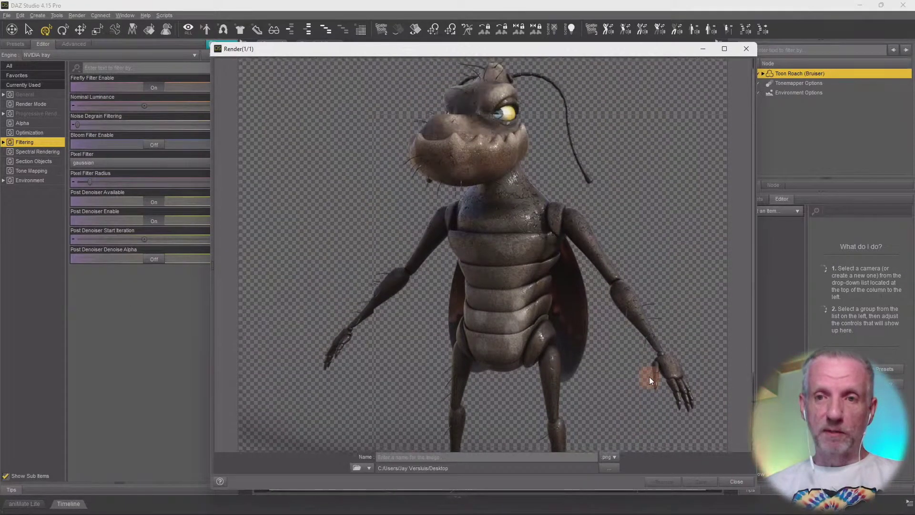
left_click_drag(642, 54, 585, 12)
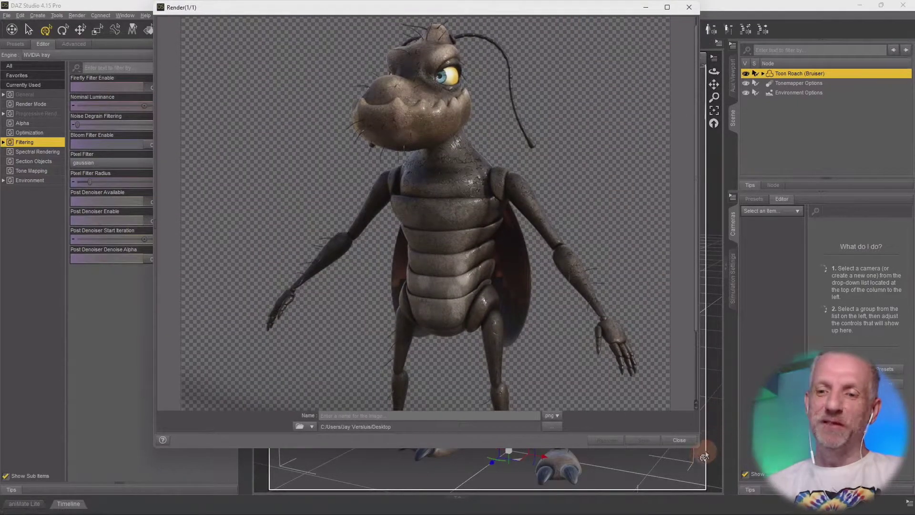
left_click_drag(696, 449, 721, 492)
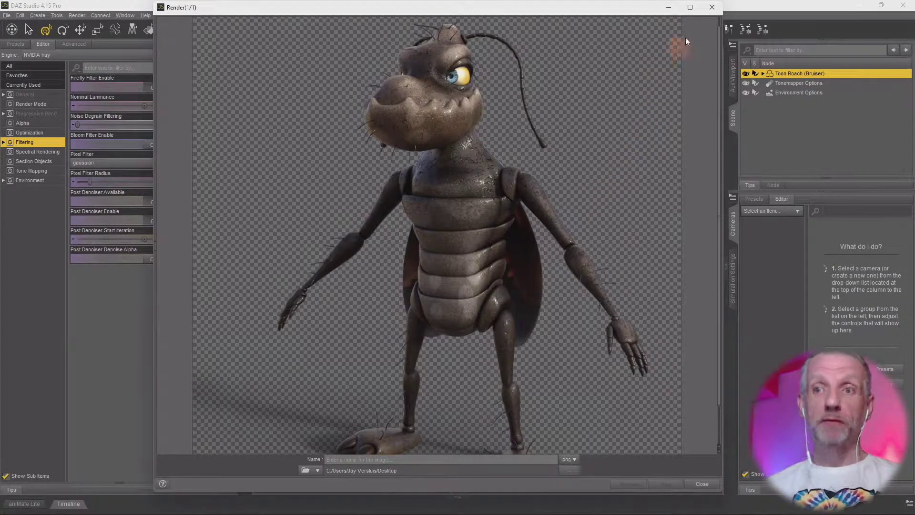
Step: Close the render window and quit DAZ Studio without saving the scene changes
left_click(706, 10)
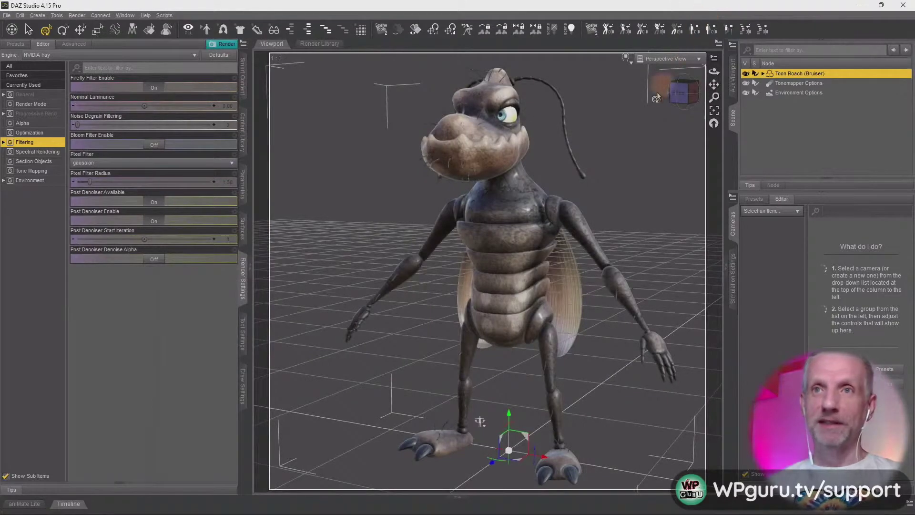
left_click(902, 7)
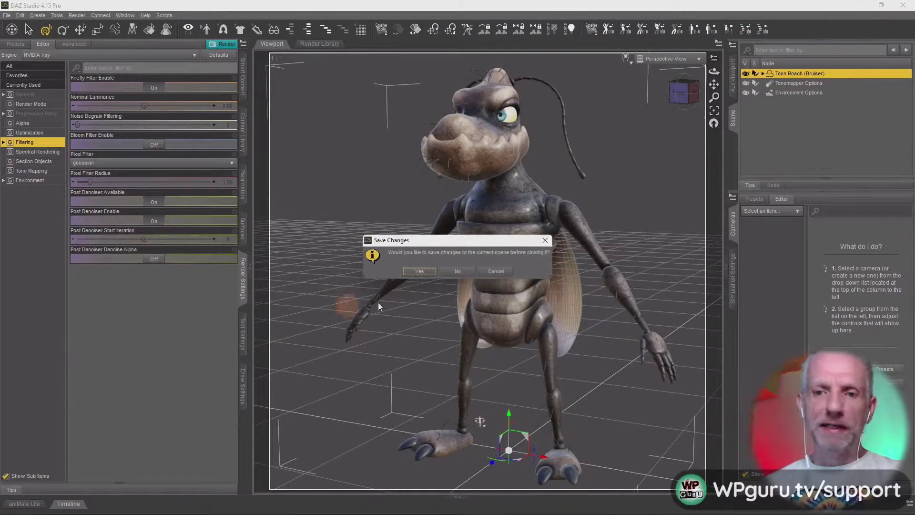
left_click(457, 272)
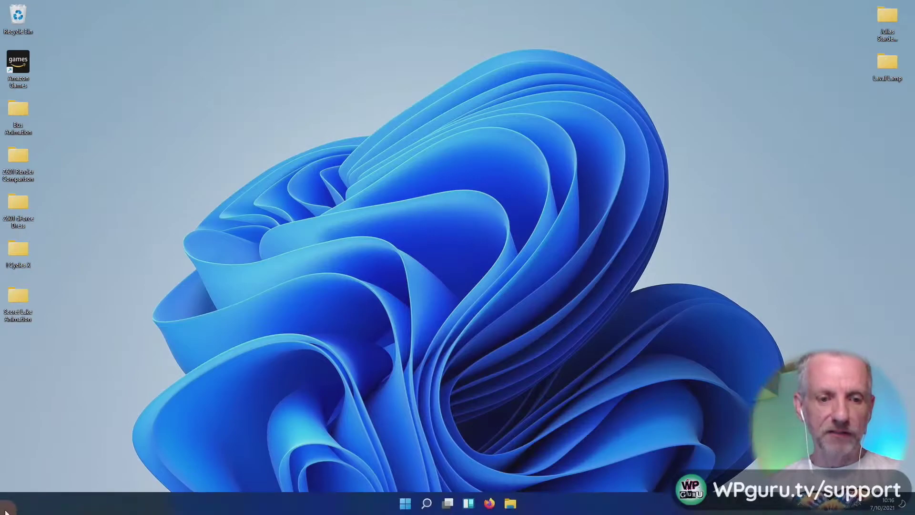
Step: Look through the grouped app tiles in the local Windows 10 Start menu and close it again
left_click(407, 506)
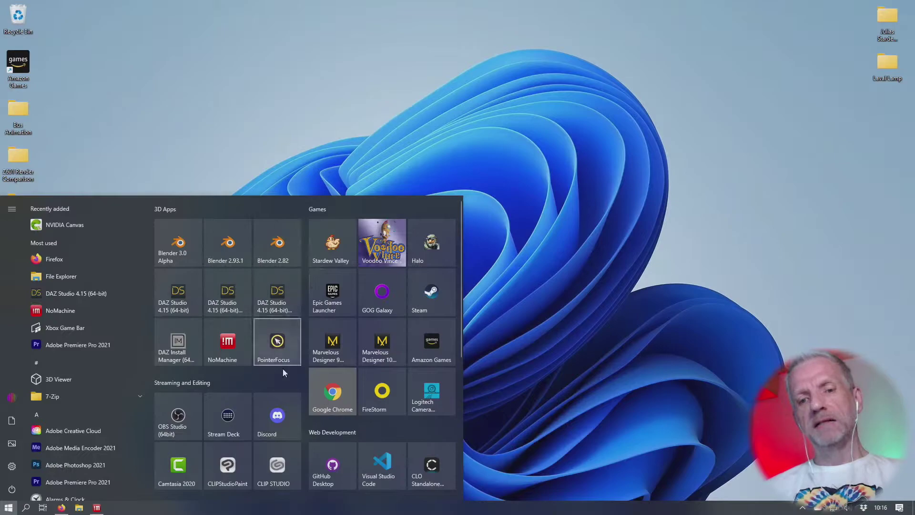
scroll(280, 383, "down", 5)
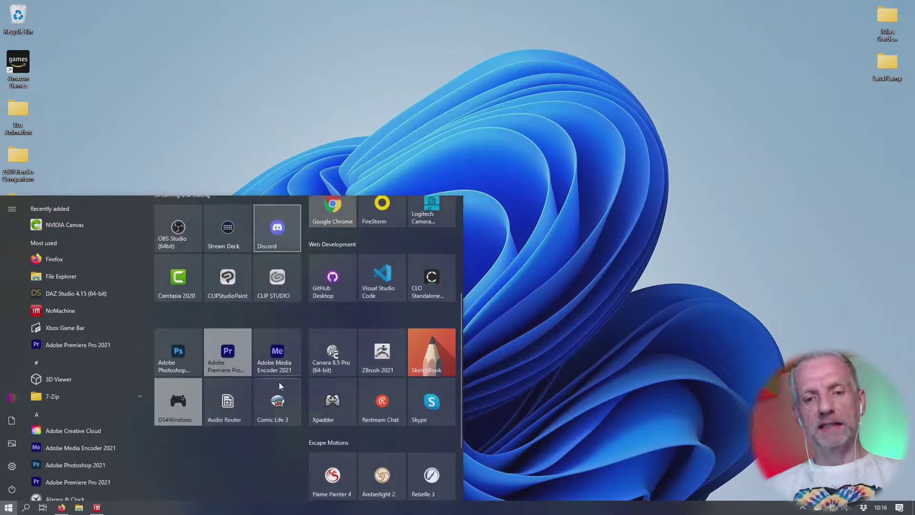
scroll(279, 385, "up", 5)
left_click(577, 352)
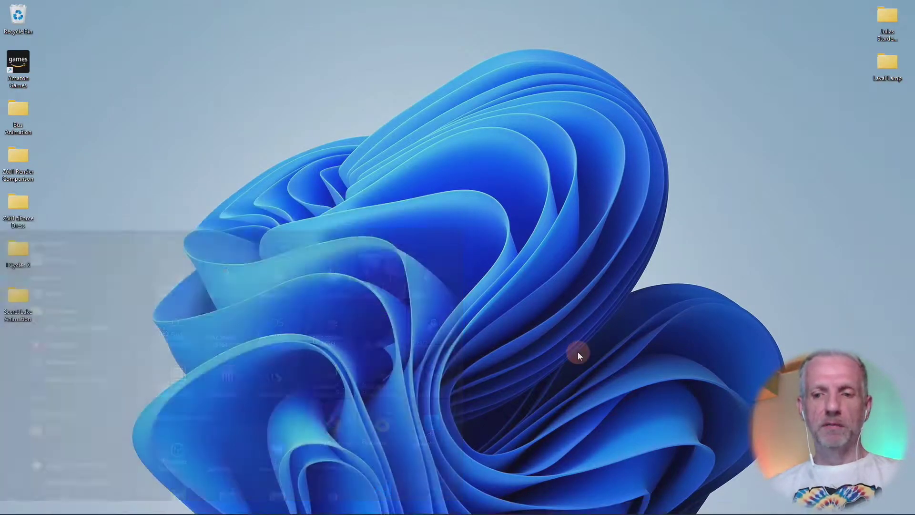
Step: Examine the pinned apps and the alphabetical list of all apps in the Windows 11 Start menu
mouse_move(453, 512)
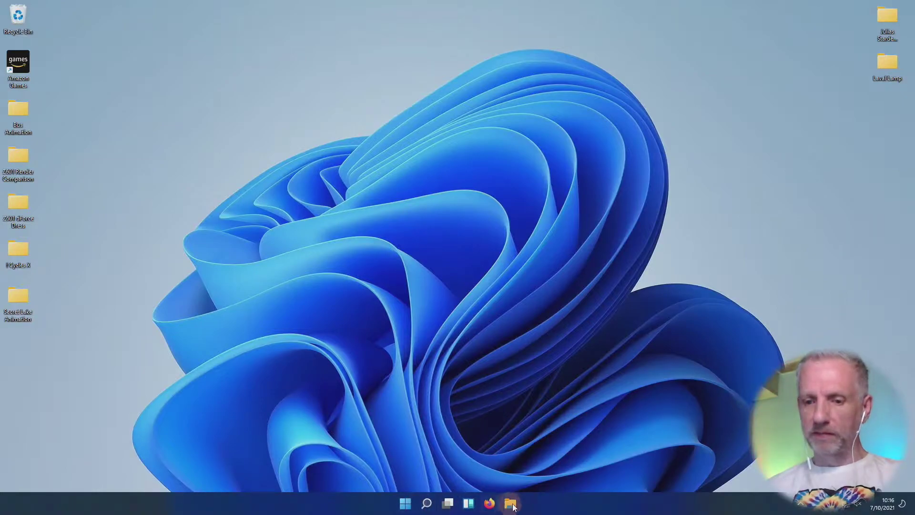
left_click(405, 505)
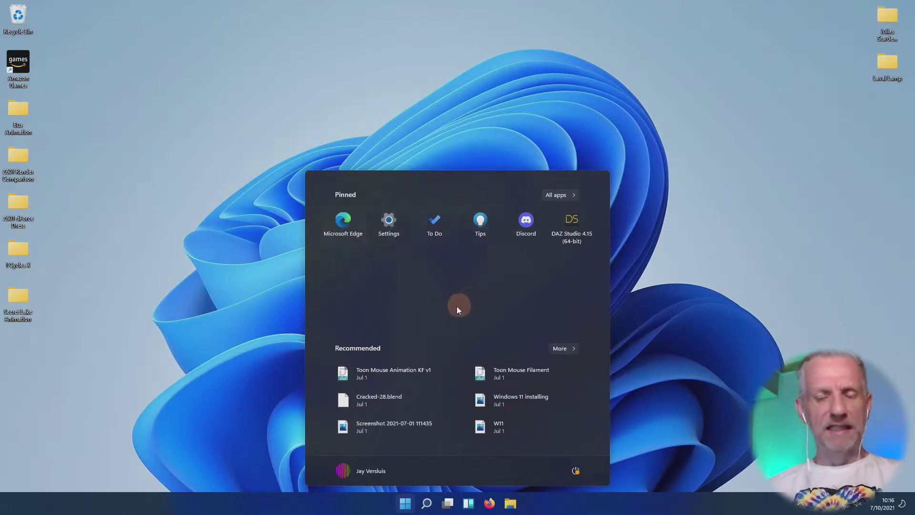
left_click(563, 195)
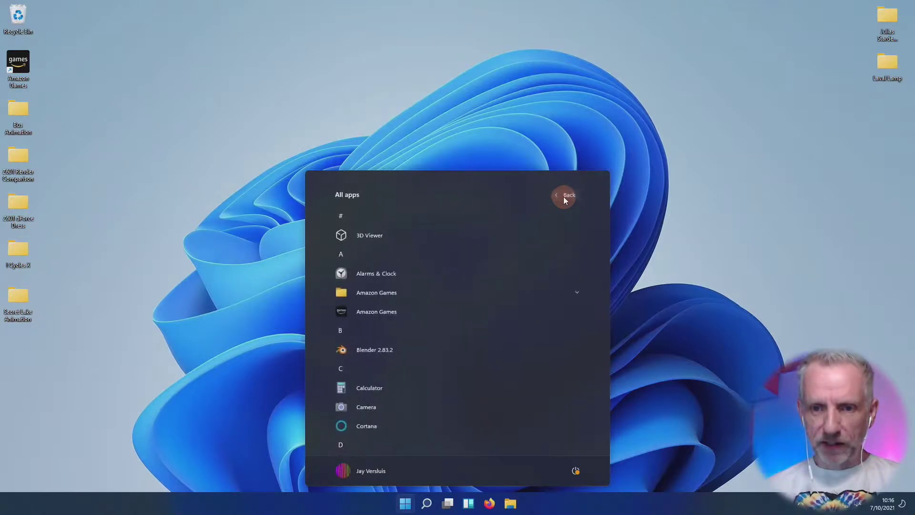
scroll(434, 308, "down", 8)
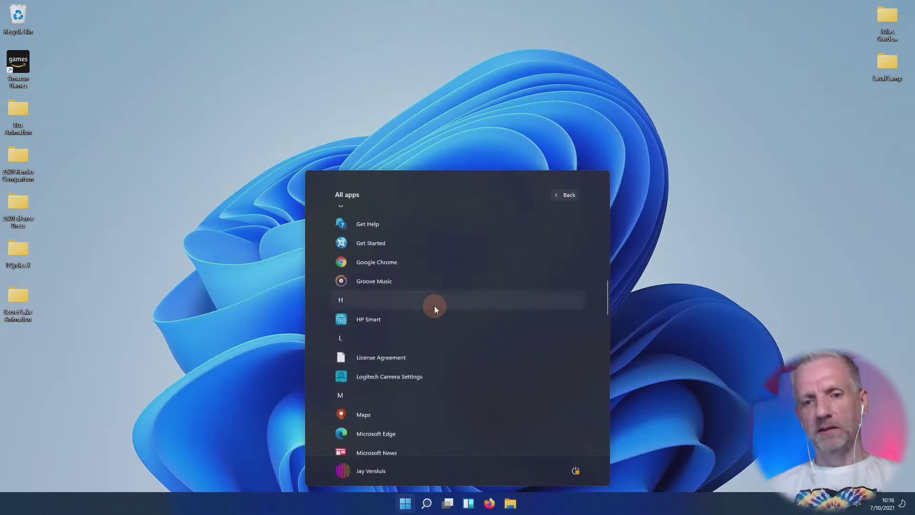
scroll(435, 309, "up", 5)
scroll(434, 306, "up", 4)
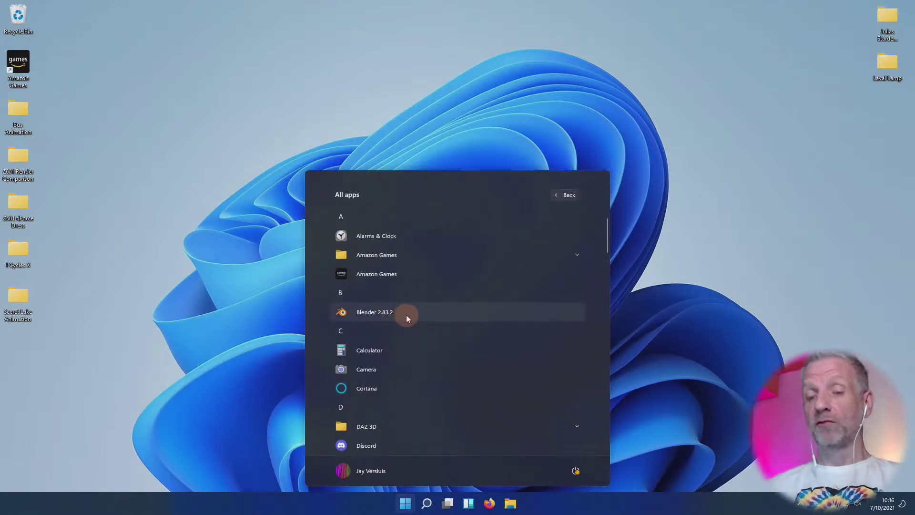
Step: Open the Blender 2.92 folder inside the Blender folder on the Samsung EVO 500 (C:) drive in File Explorer
left_click(511, 504)
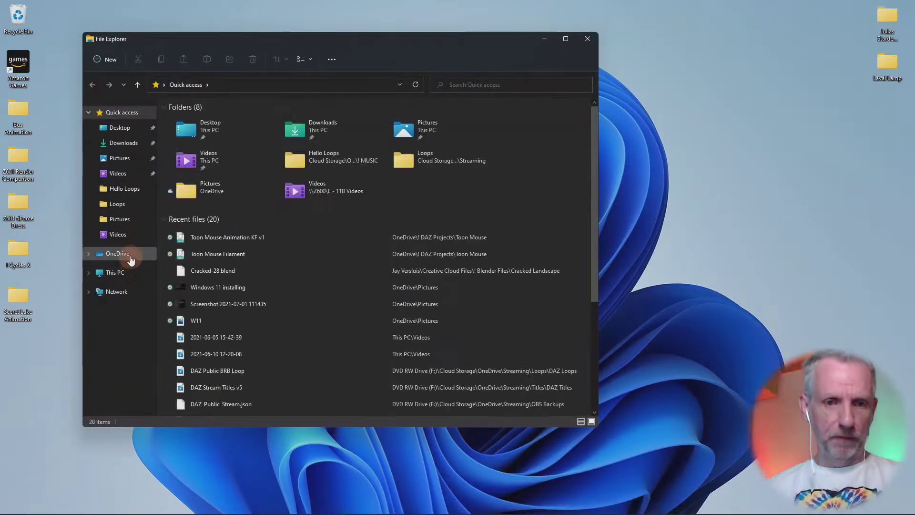
left_click(122, 270)
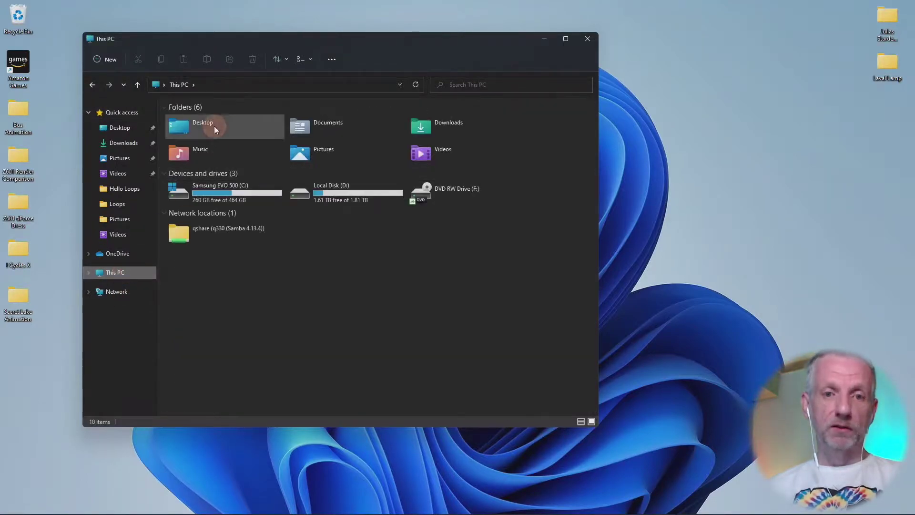
double_click(135, 273)
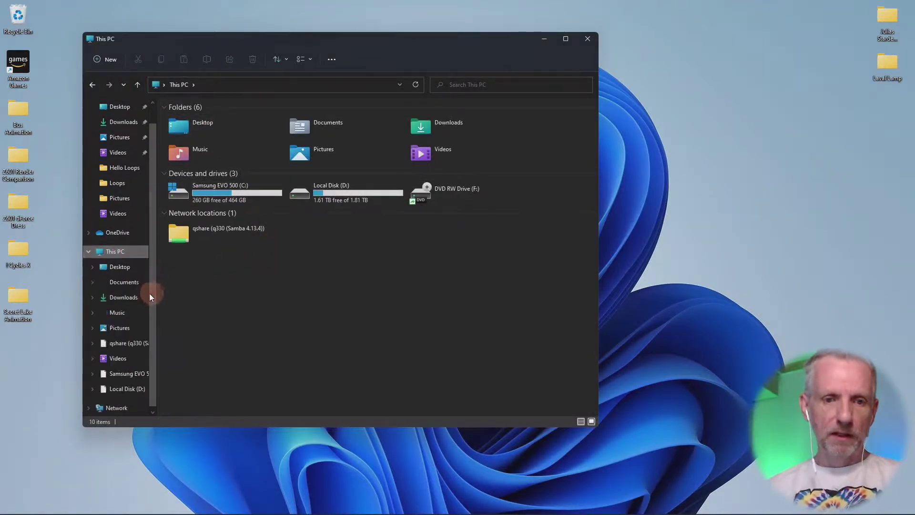
left_click(122, 373)
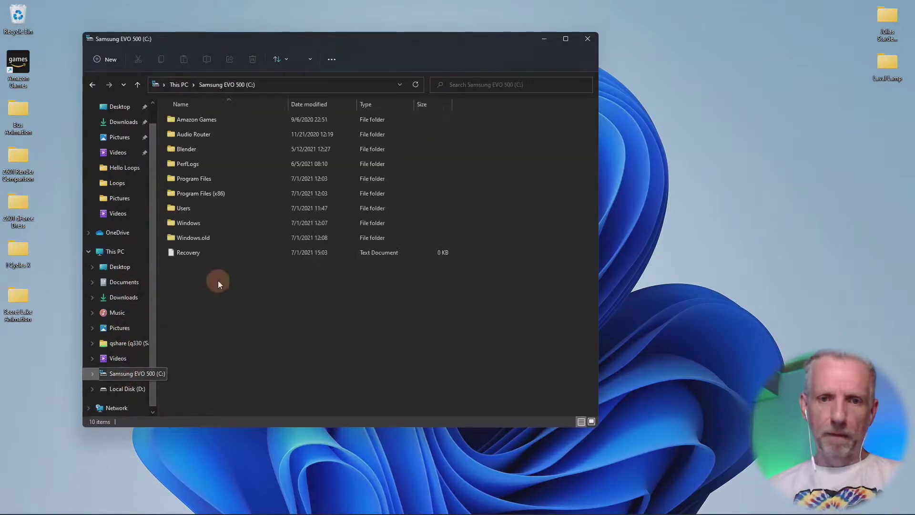
double_click(209, 149)
left_click_drag(318, 41, 278, 33)
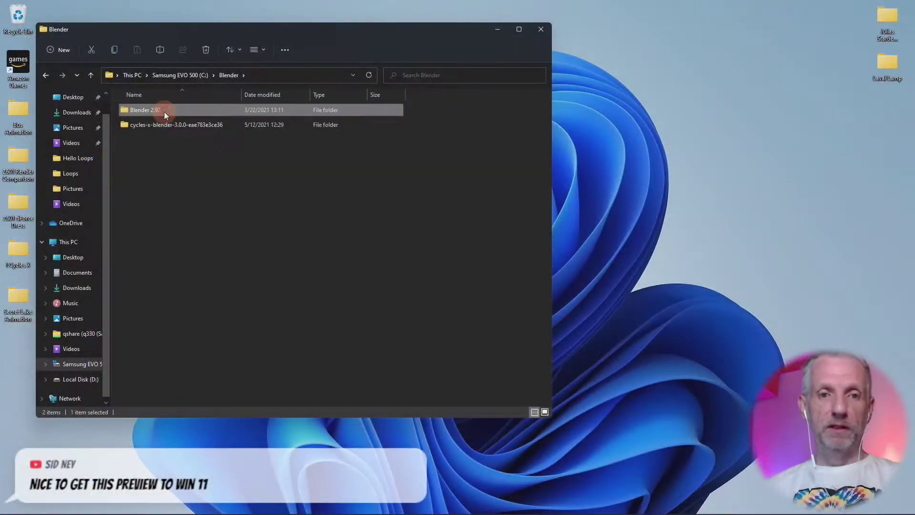
double_click(265, 179)
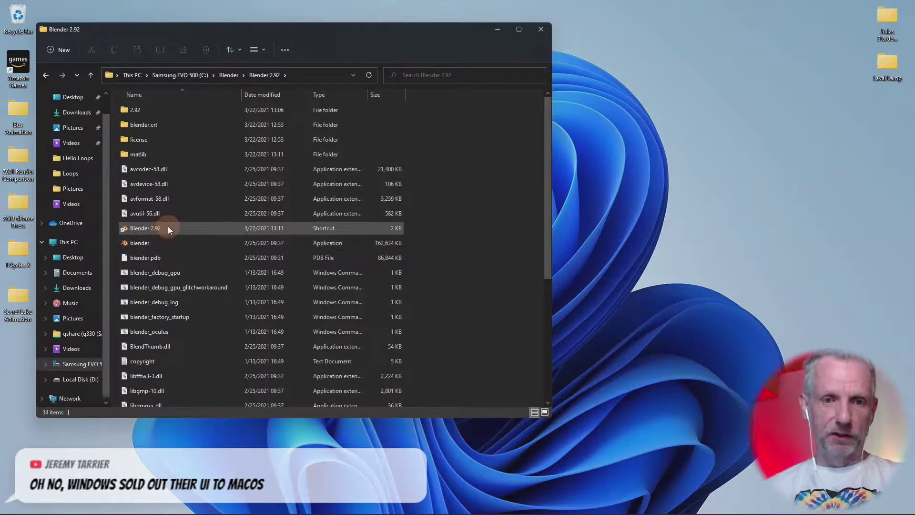
Step: Pin the Blender 2.92 shortcut to Start and check the pinned apps in the Start menu
right_click(168, 226)
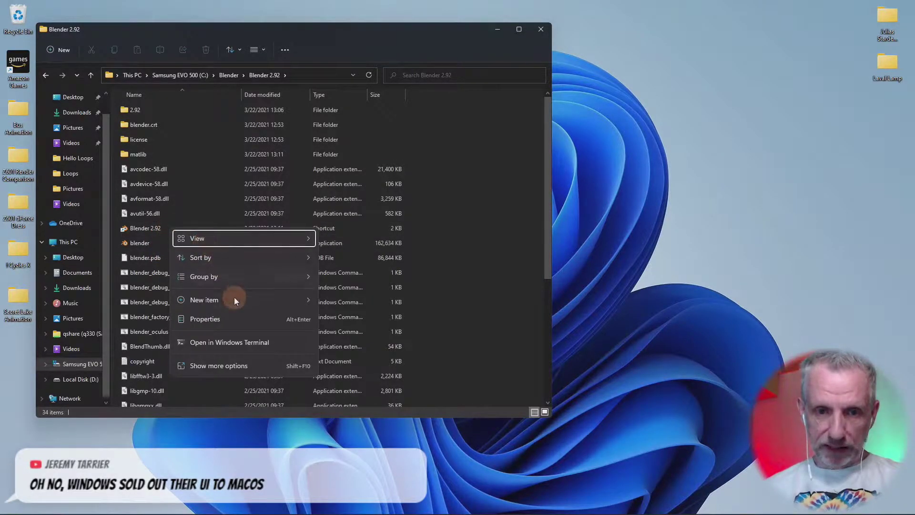
left_click(170, 231)
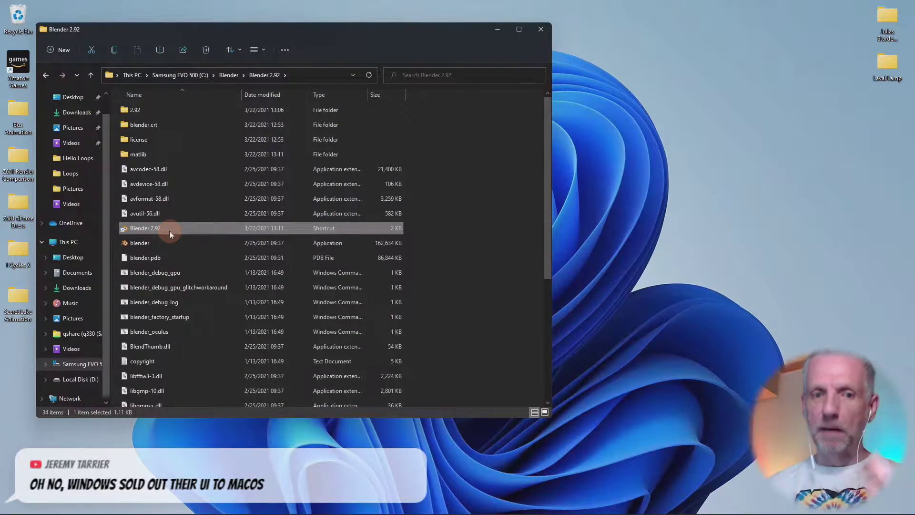
right_click(170, 231)
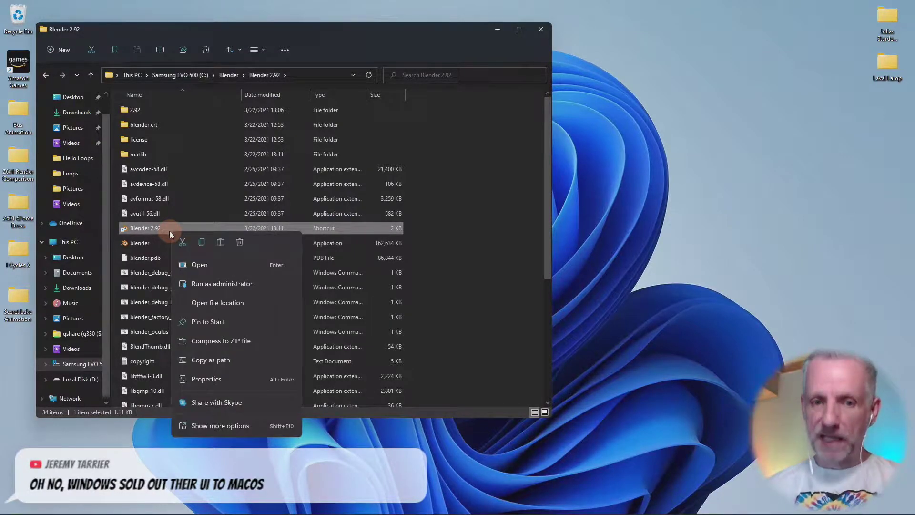
left_click(228, 325)
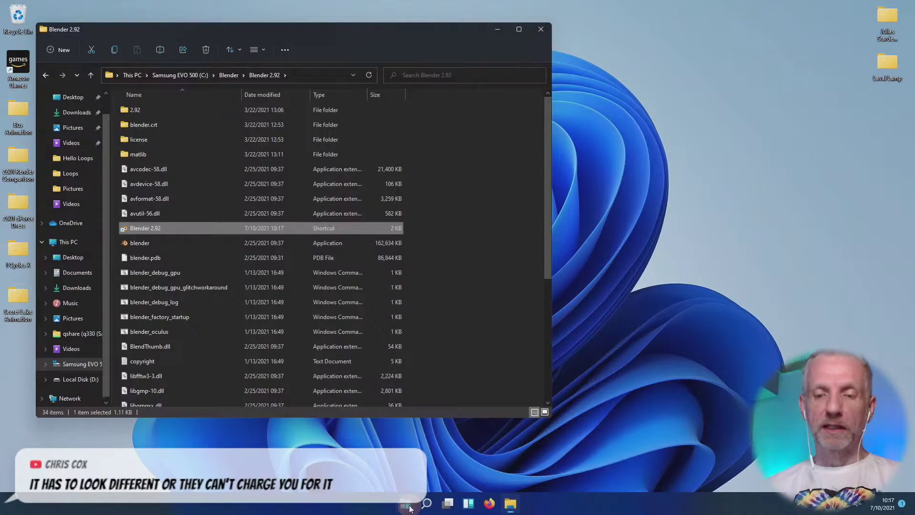
left_click(407, 505)
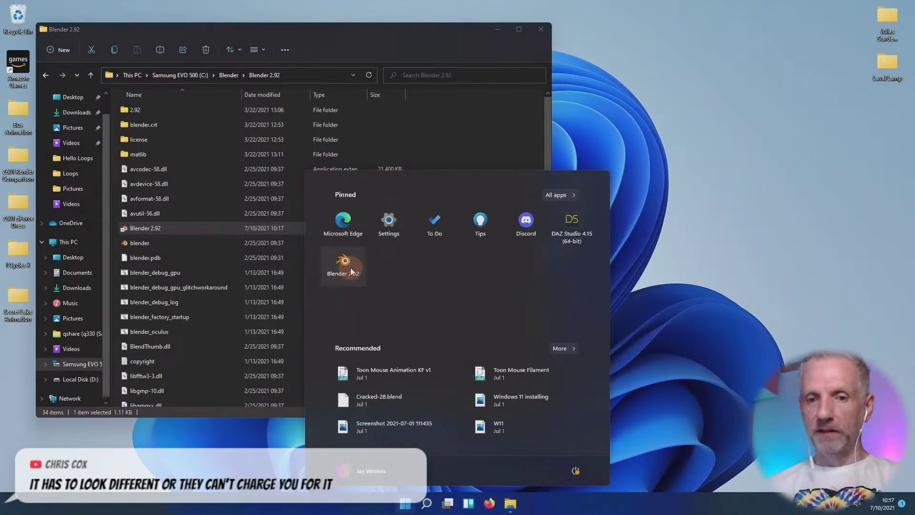
Step: Launch Blender 2.92, try to open the recent files Mixer Sad Robot8.blend and Junk Shop.blend, and dismiss the splash screen
left_click(344, 265)
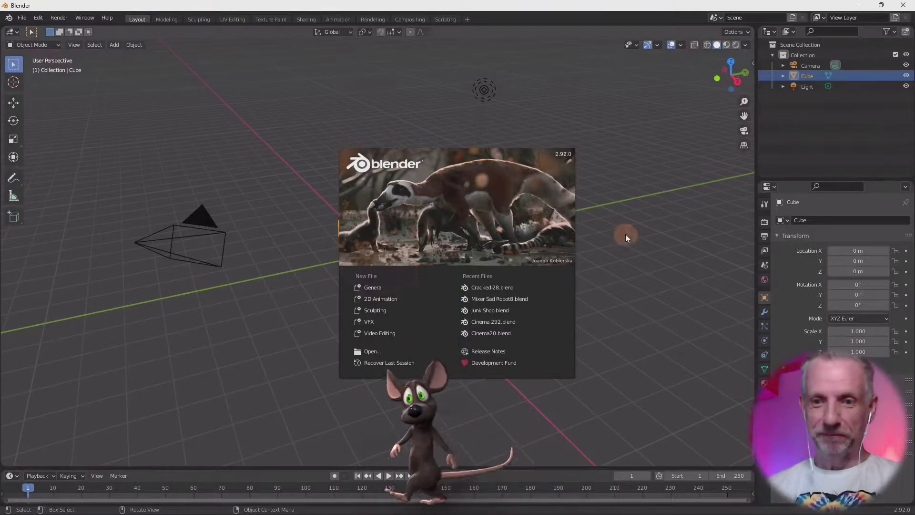
left_click(520, 297)
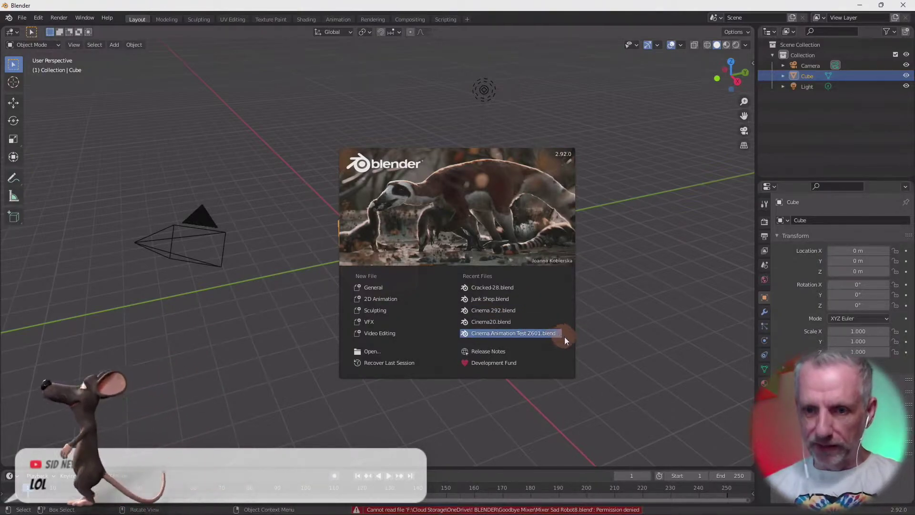
left_click(503, 297)
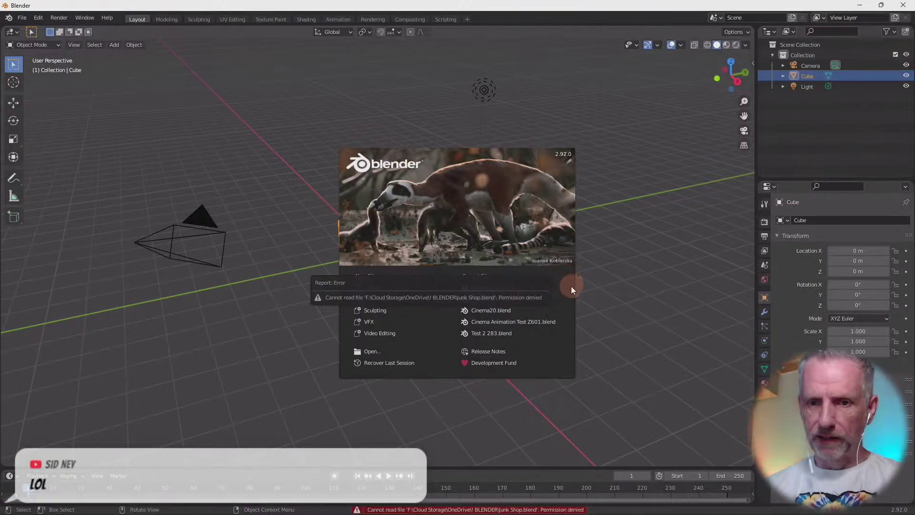
left_click(532, 221)
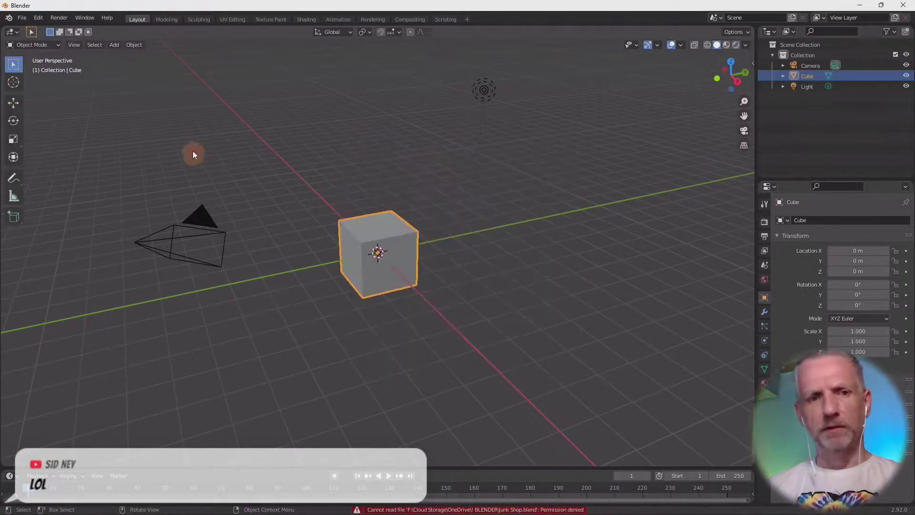
Step: Open Mixer Sad Robot8.blend from the Goodbye Mixer folder, inside ! BLENDER in the user's OneDrive folder on the C: drive
left_click(22, 18)
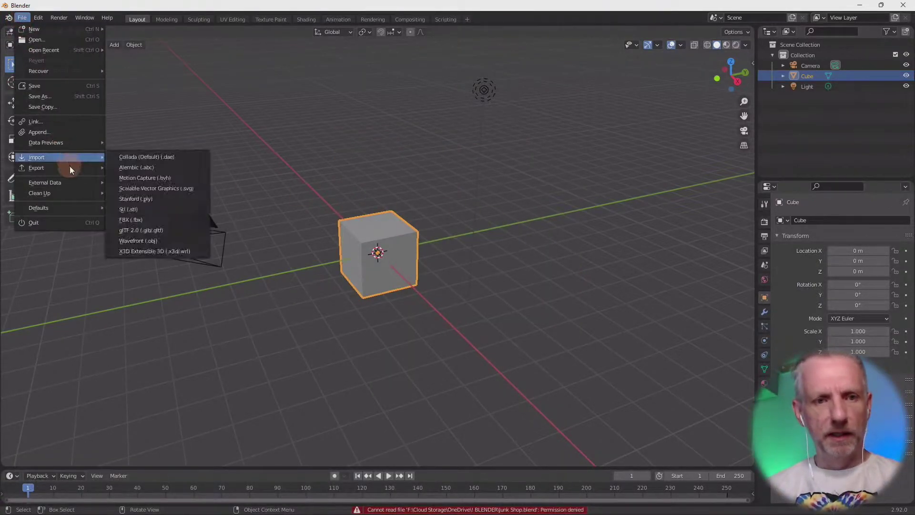
left_click(72, 40)
left_click_drag(351, 88, 311, 67)
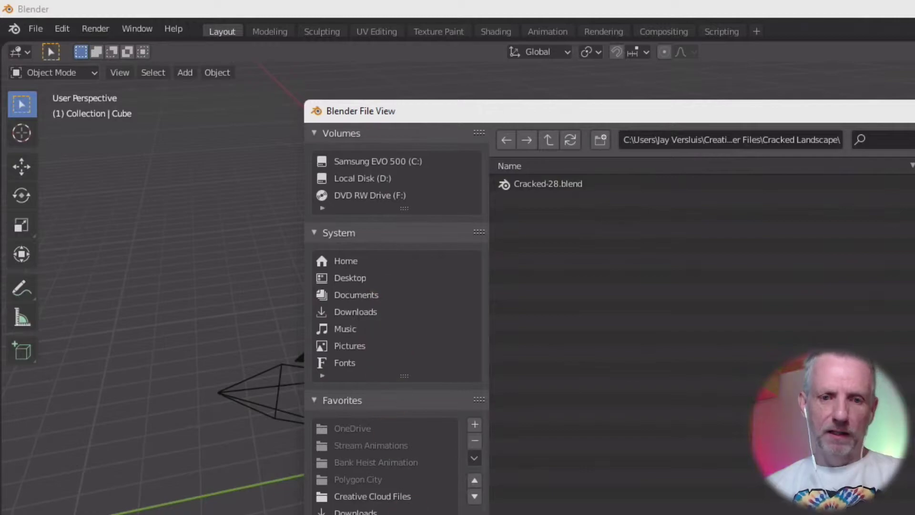
left_click(401, 164)
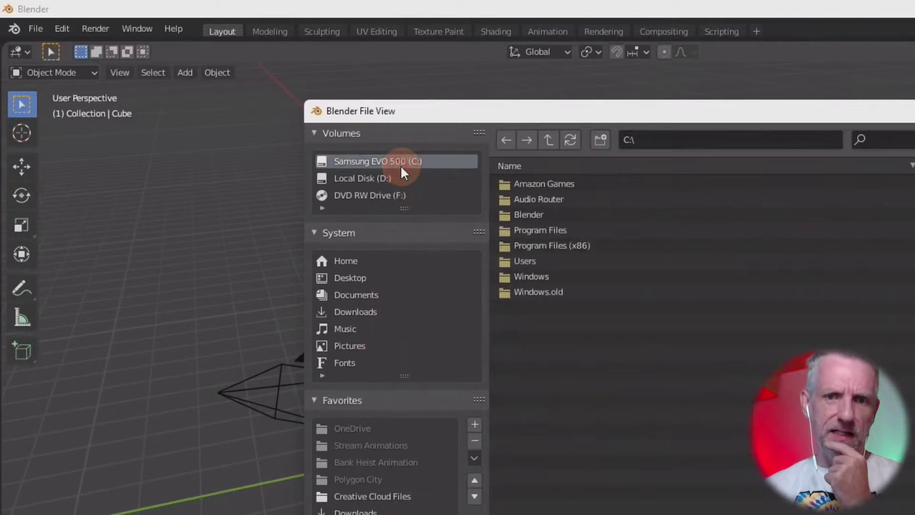
double_click(538, 261)
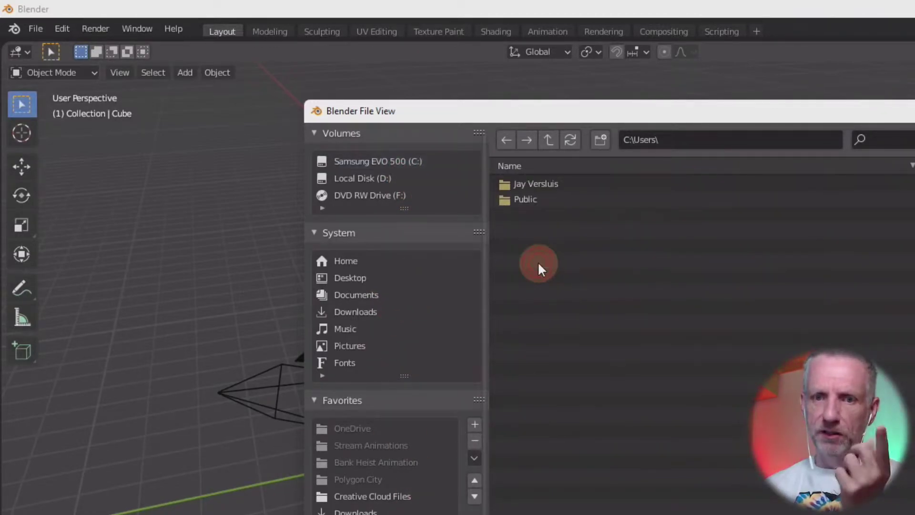
double_click(577, 182)
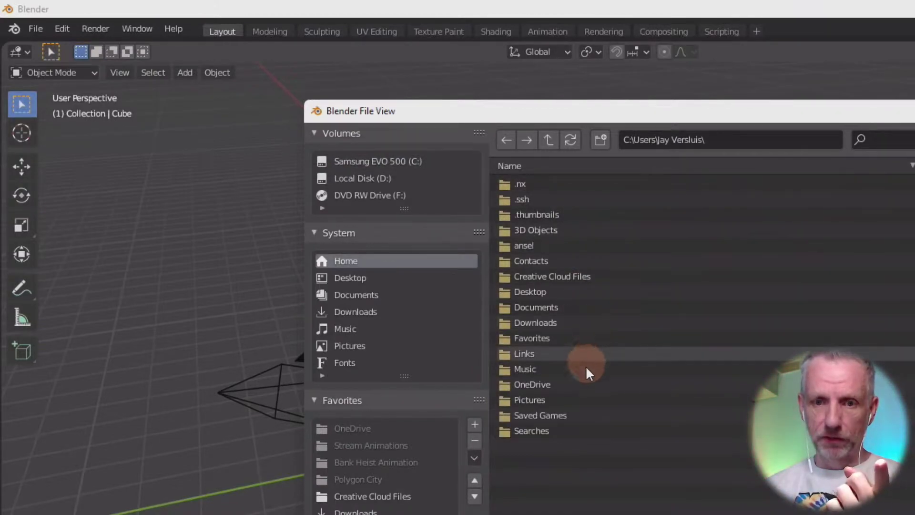
double_click(582, 384)
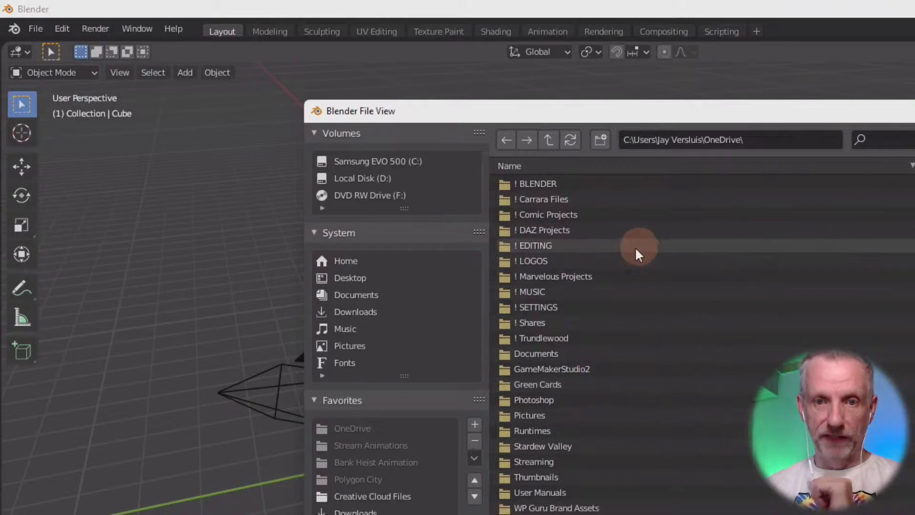
double_click(596, 189)
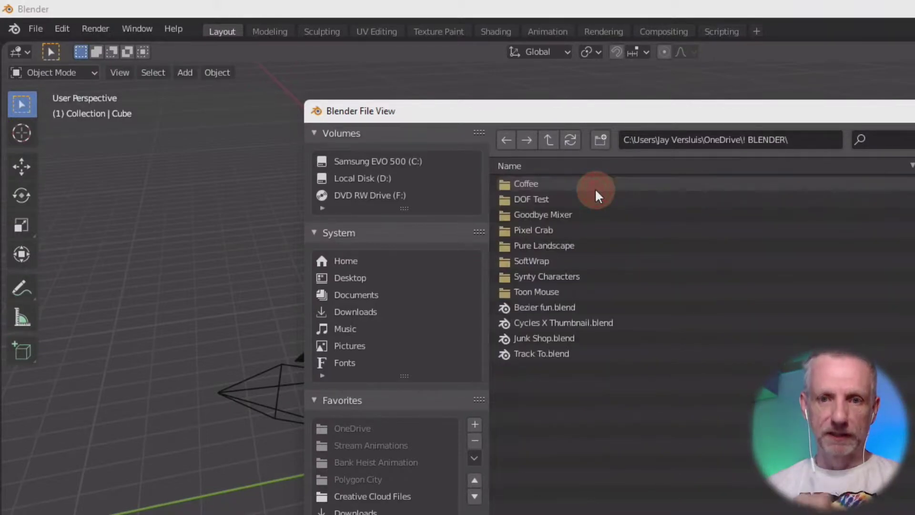
double_click(579, 215)
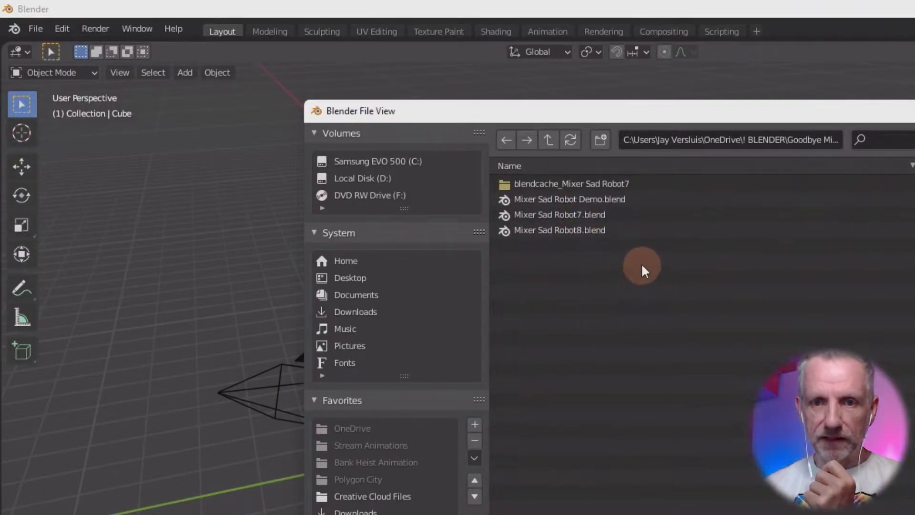
left_click(582, 230)
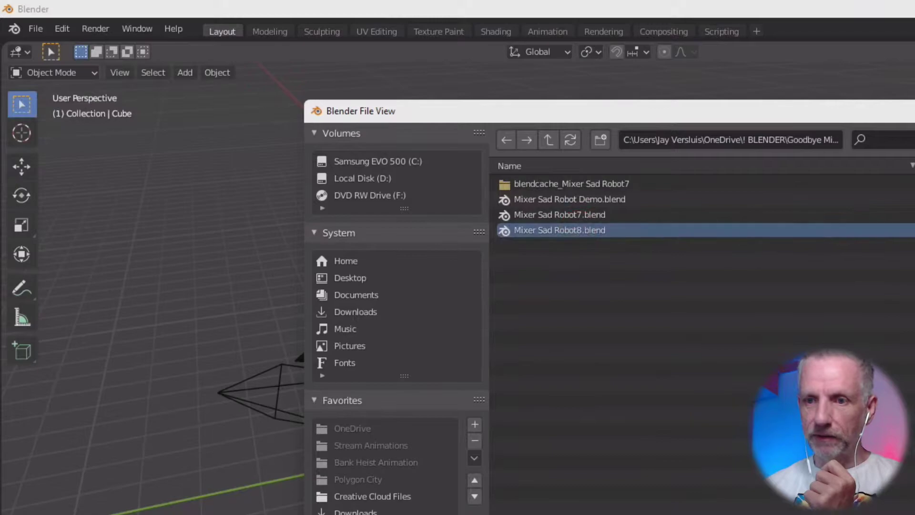
key("Return")
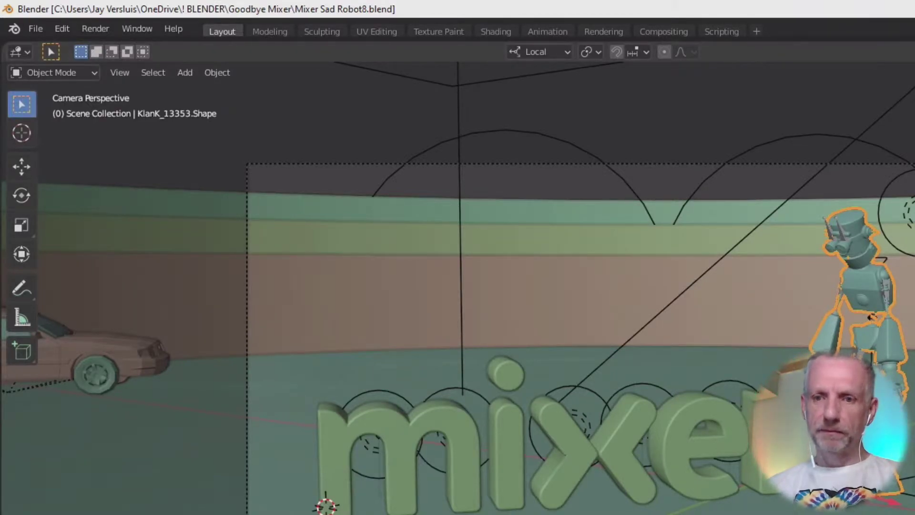
Step: Play back part of the robot animation in the viewport, stop it, and jump ahead in the timeline
key("space")
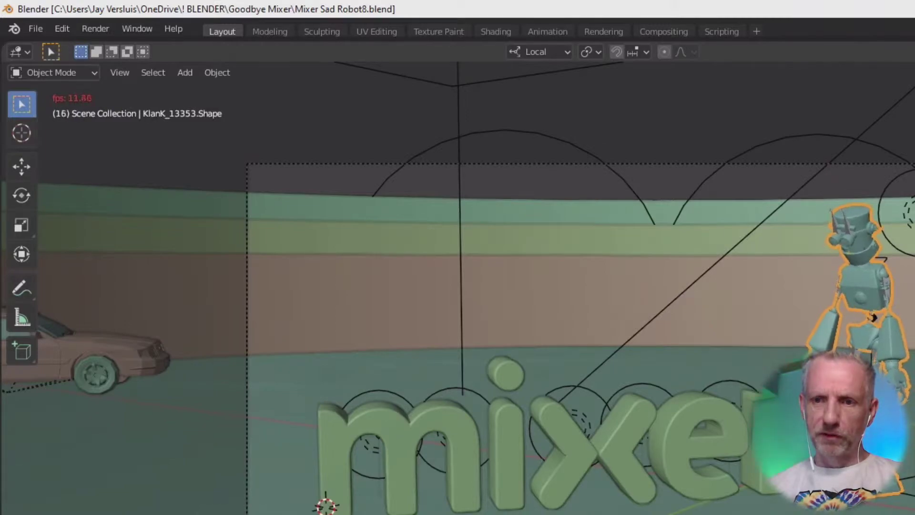
key("space")
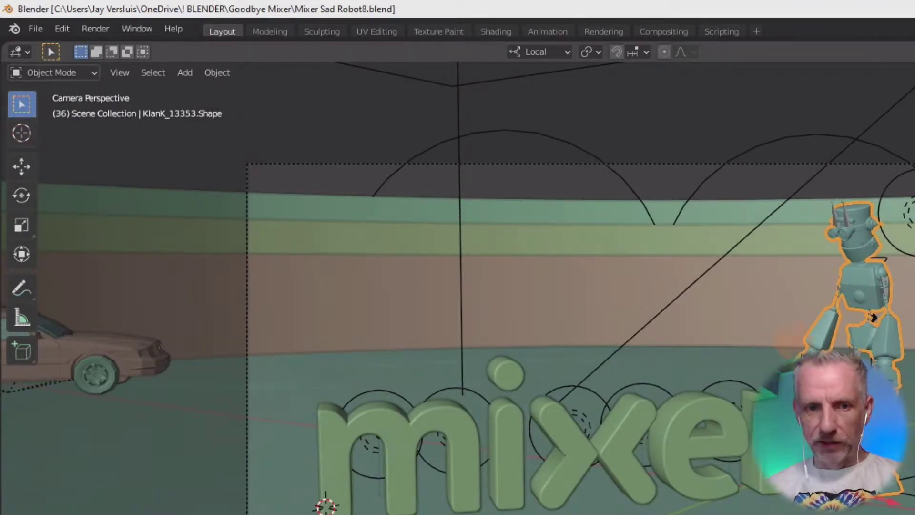
key("shift+Right")
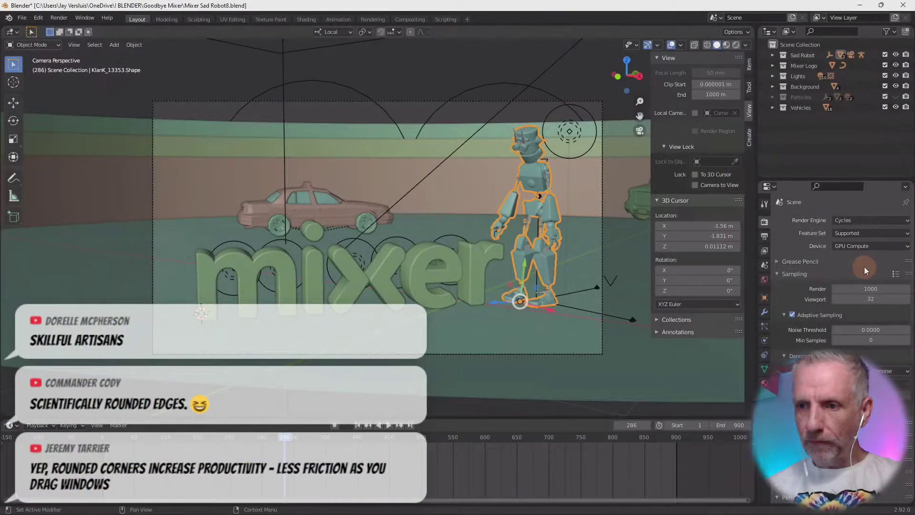
Step: Check the Cycles render devices in the system preferences and close the preferences window
left_click(38, 17)
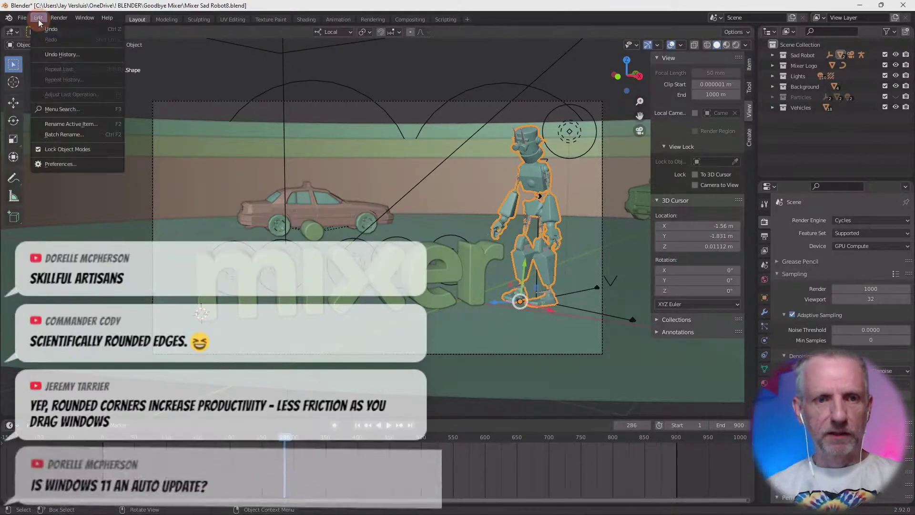
left_click(68, 164)
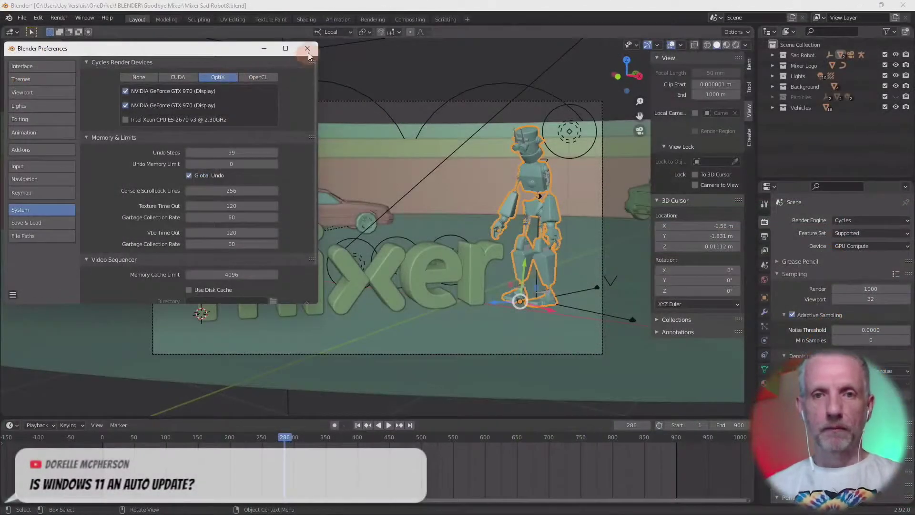
left_click(308, 53)
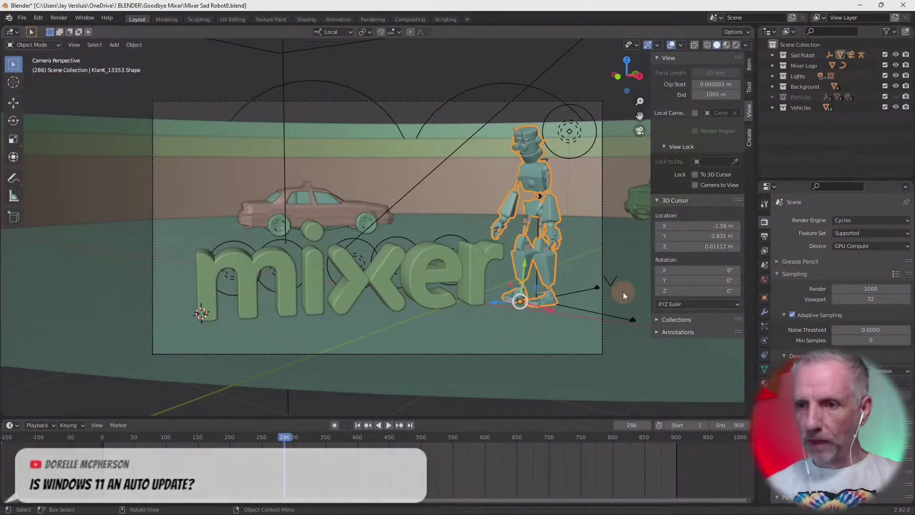
Step: Abandon a first render of frame 286, set the Cycles render samples to 200, and render the frame again
key("F12")
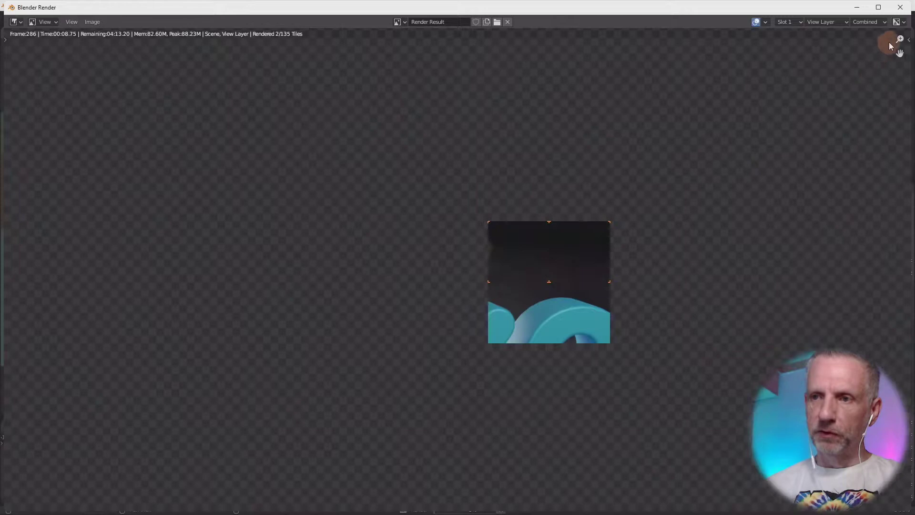
left_click(900, 7)
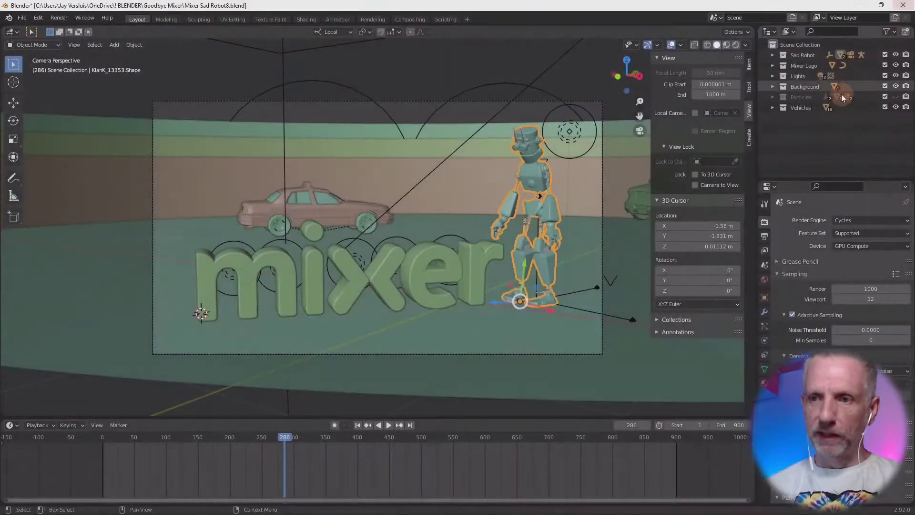
left_click(842, 288)
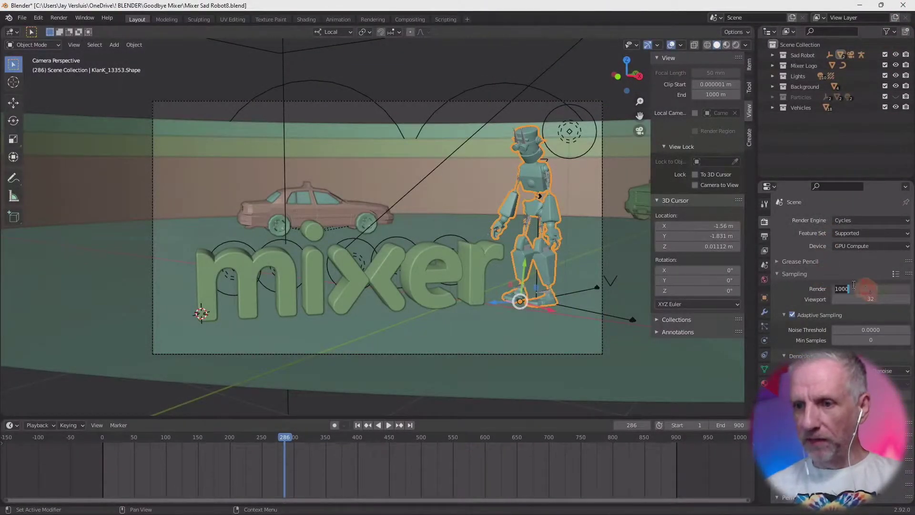
type("200")
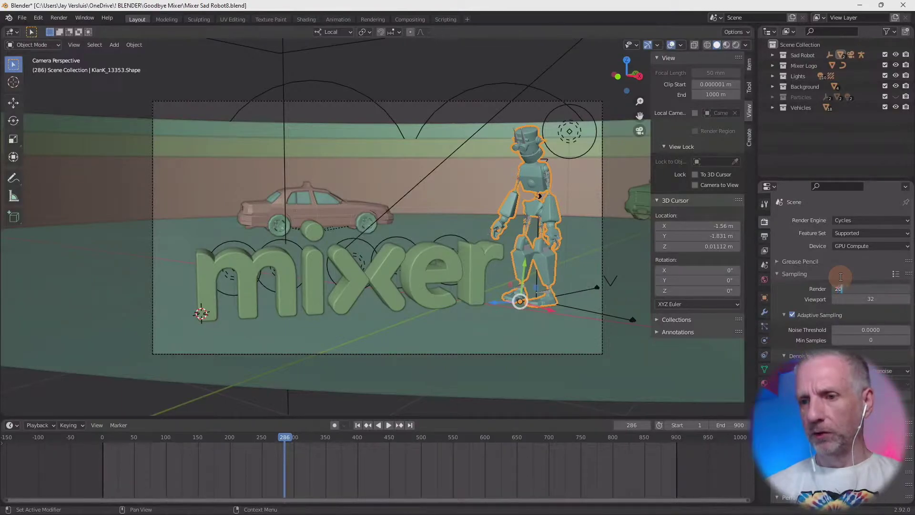
key("Return")
key("F12")
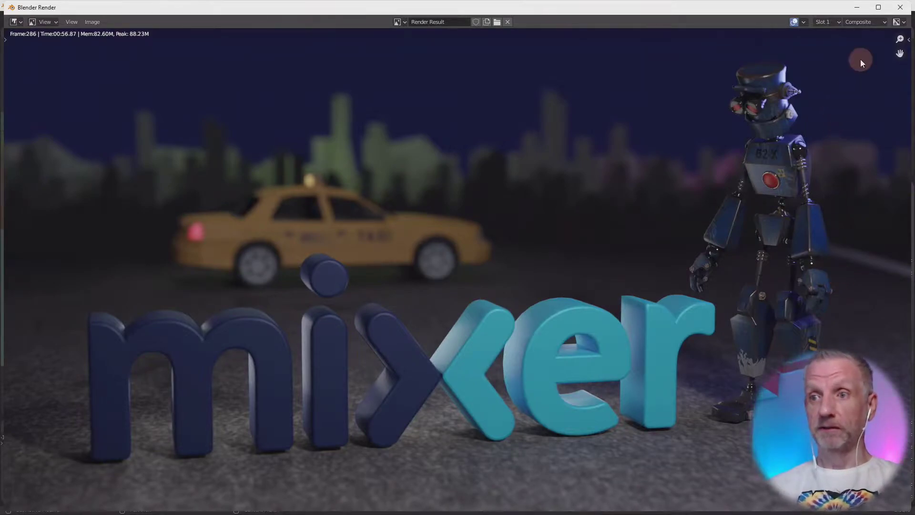
Step: Close the render result and quit Blender without saving the changes to Mixer Sad Robot8.blend
left_click(899, 7)
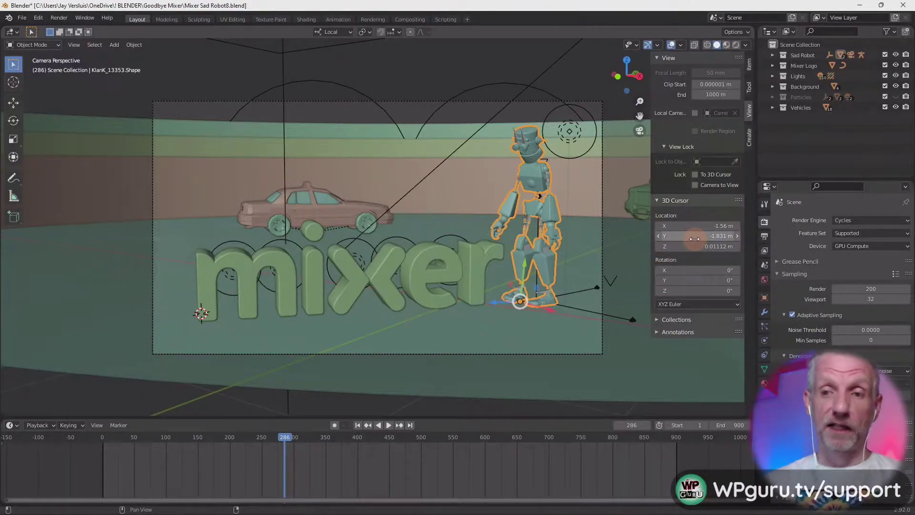
left_click(903, 5)
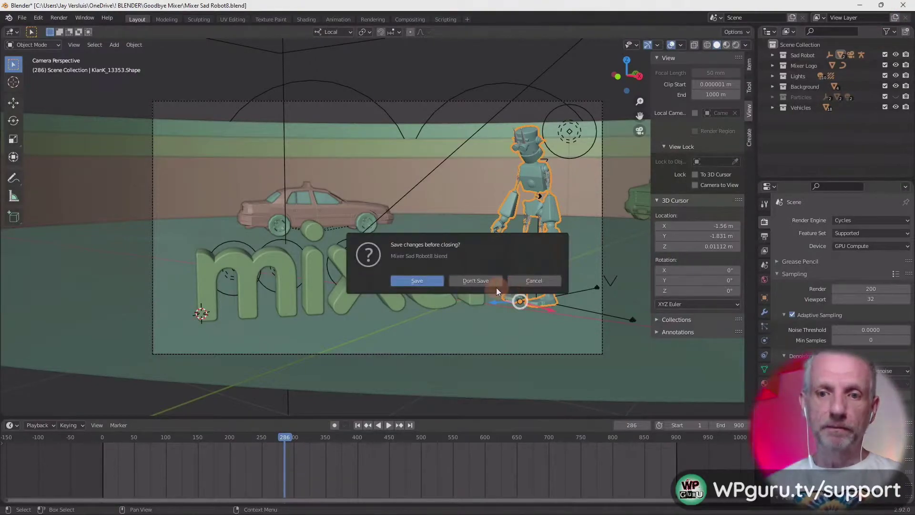
left_click(496, 284)
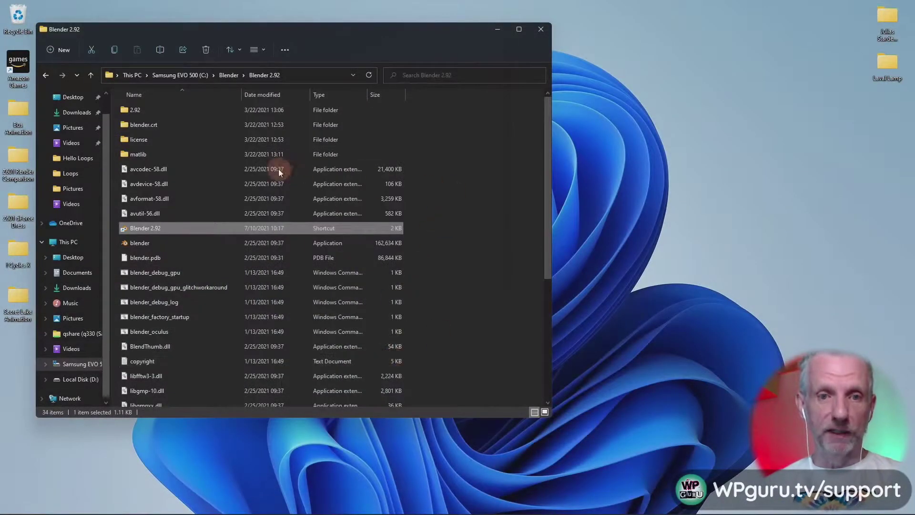
Step: Run the Marvelous Designer 10 Personal installer from the Downloads folder, allow it to make changes, and minimize File Explorer
left_click_drag(111, 186, 153, 179)
left_click(88, 113)
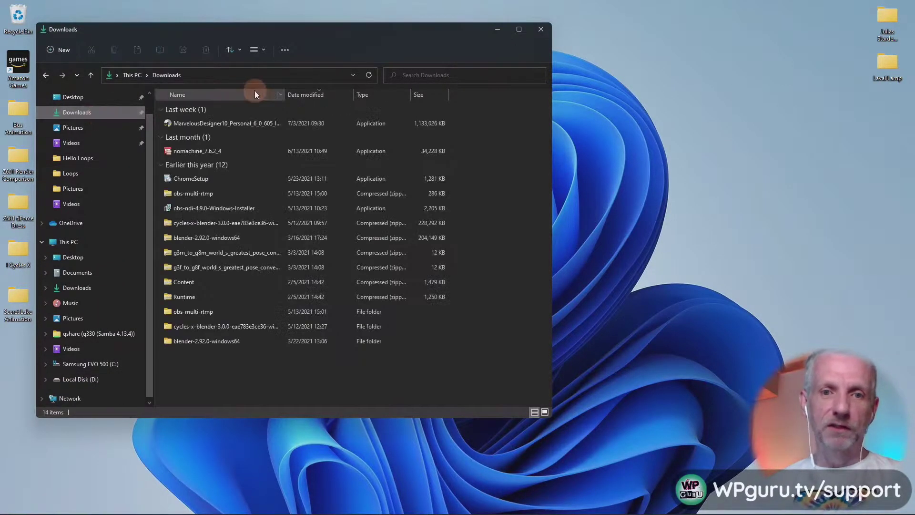
left_click(227, 125)
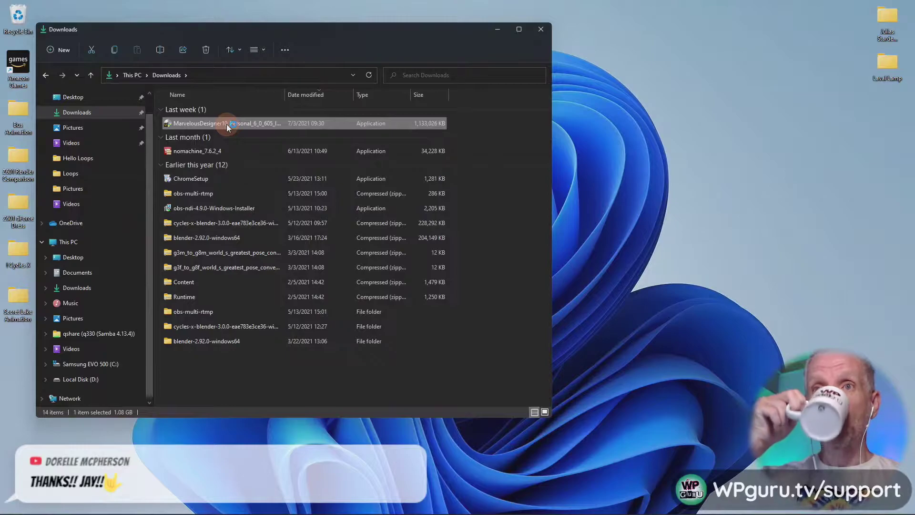
double_click(227, 124)
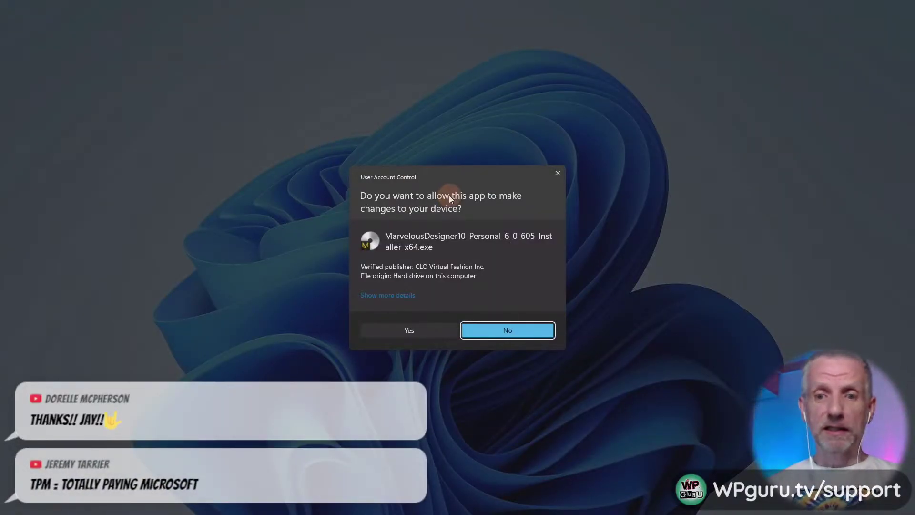
left_click(428, 335)
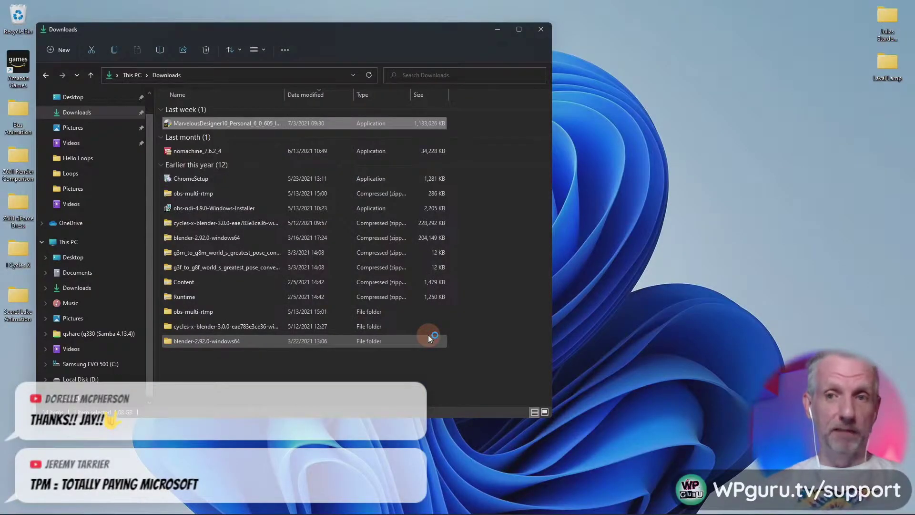
left_click(496, 29)
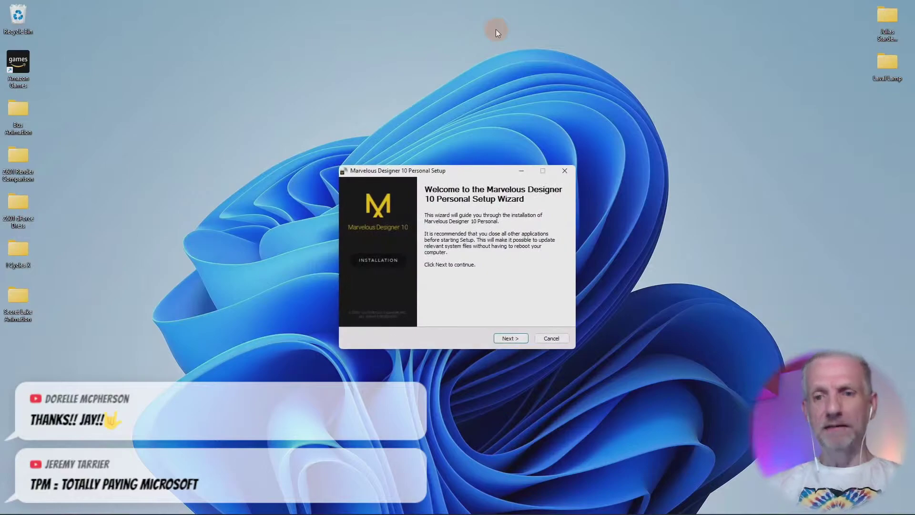
Step: Install Marvelous Designer 10 Personal with the default destination and Start Menu folders, accept its terms, and finish setup without showing the changelog
left_click(510, 338)
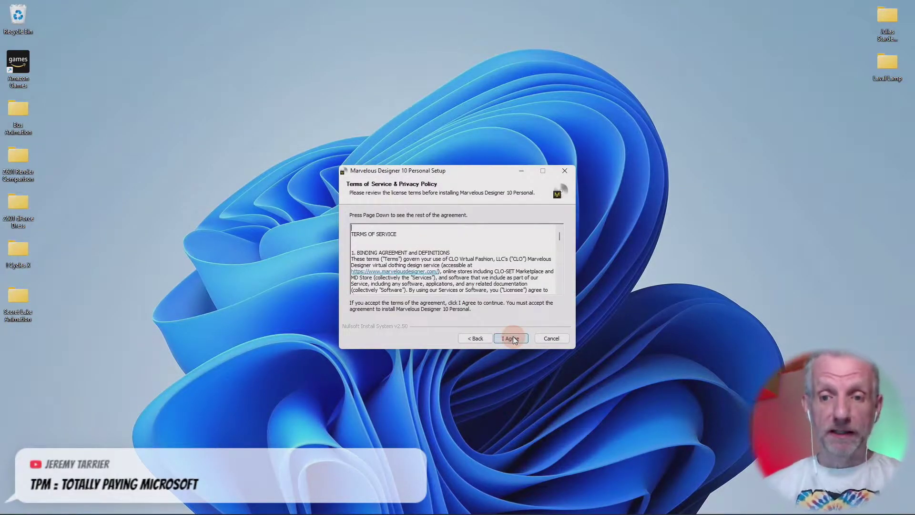
left_click(513, 337)
left_click(511, 338)
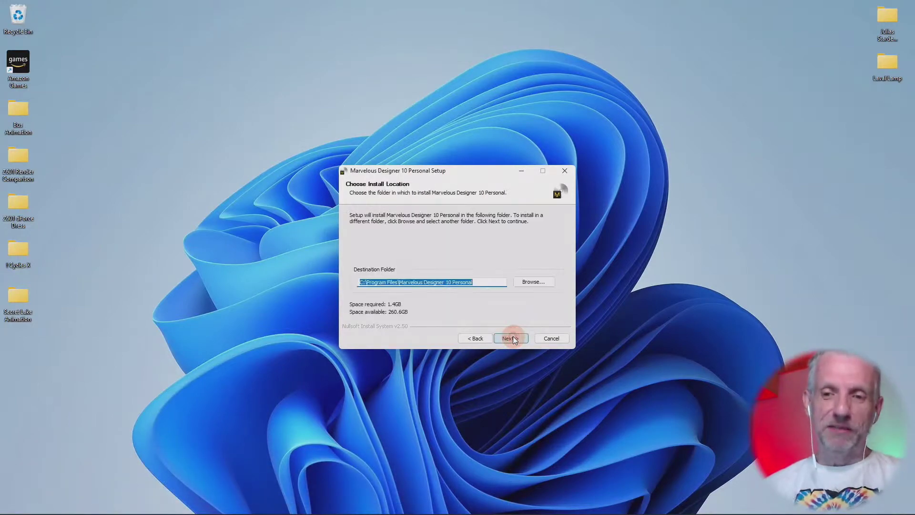
left_click(511, 338)
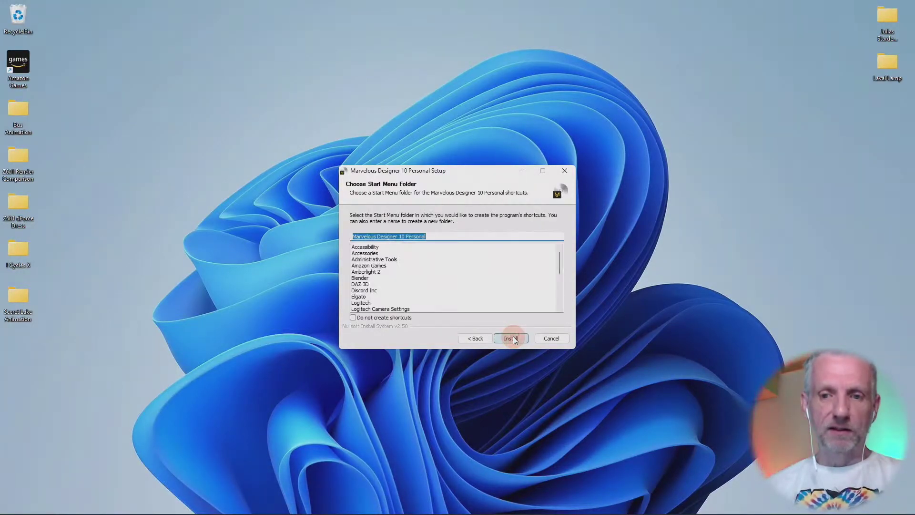
left_click(517, 339)
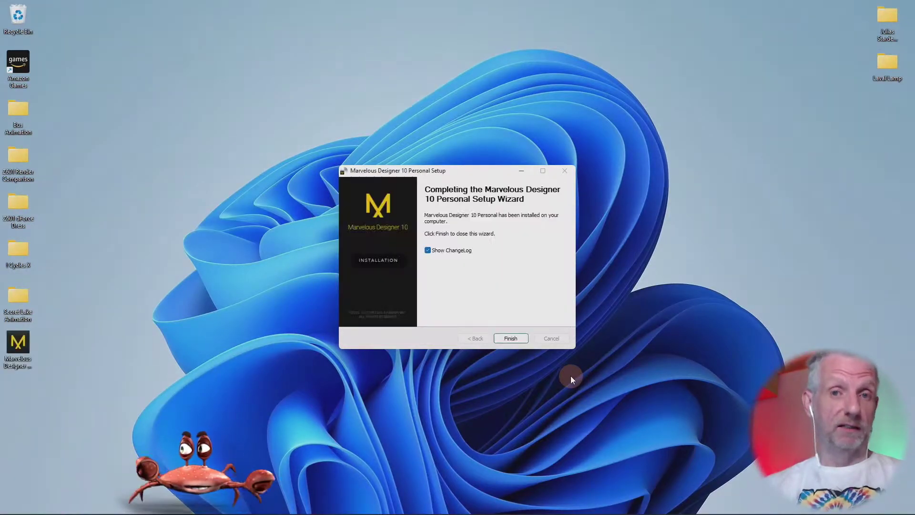
left_click(427, 250)
left_click(510, 338)
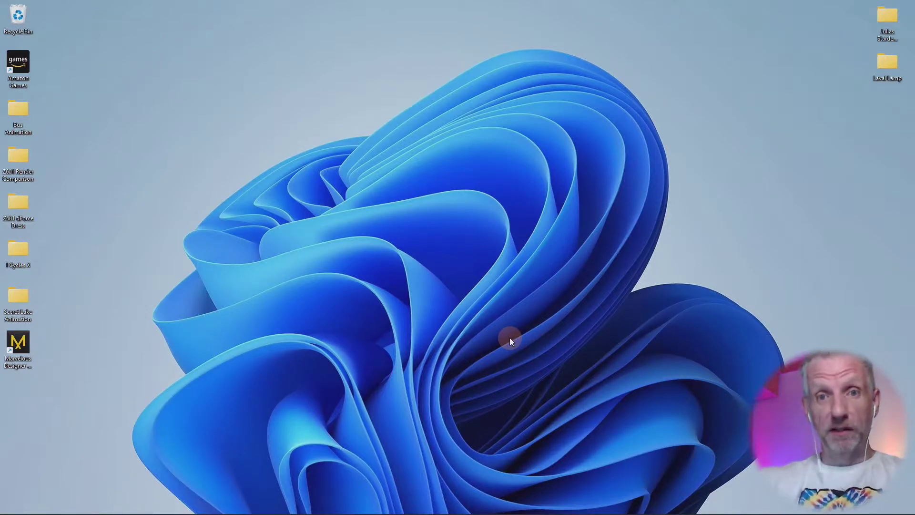
Step: Launch Marvelous Designer 10 from the desktop, enter the account ID and password, enable Auto Deactivation, and log in
mouse_move(253, 512)
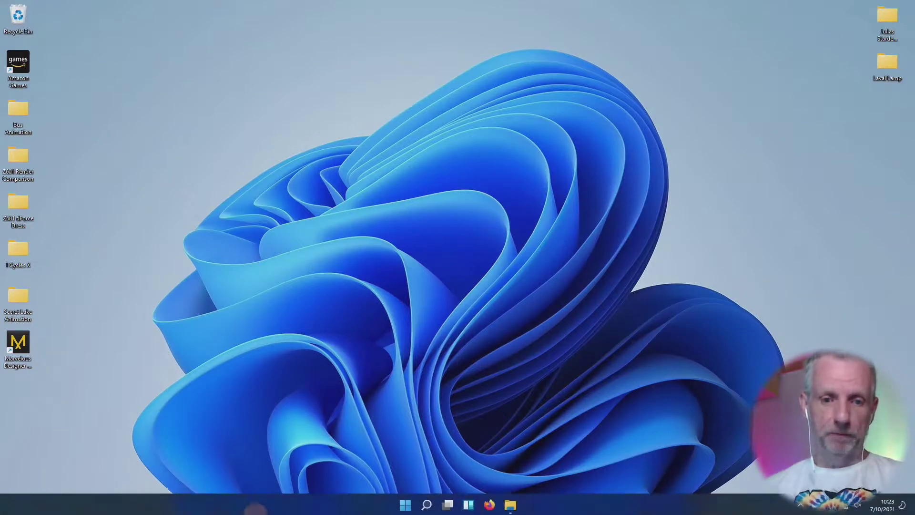
double_click(18, 342)
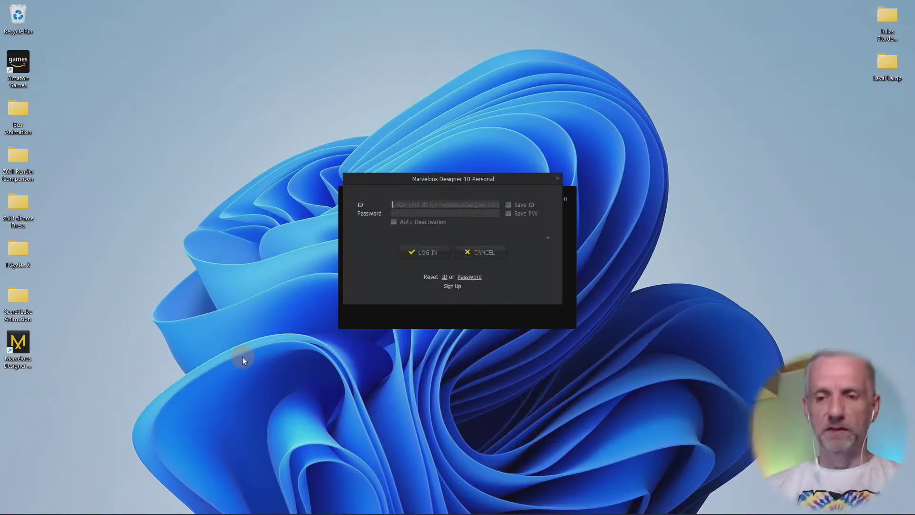
type("vs")
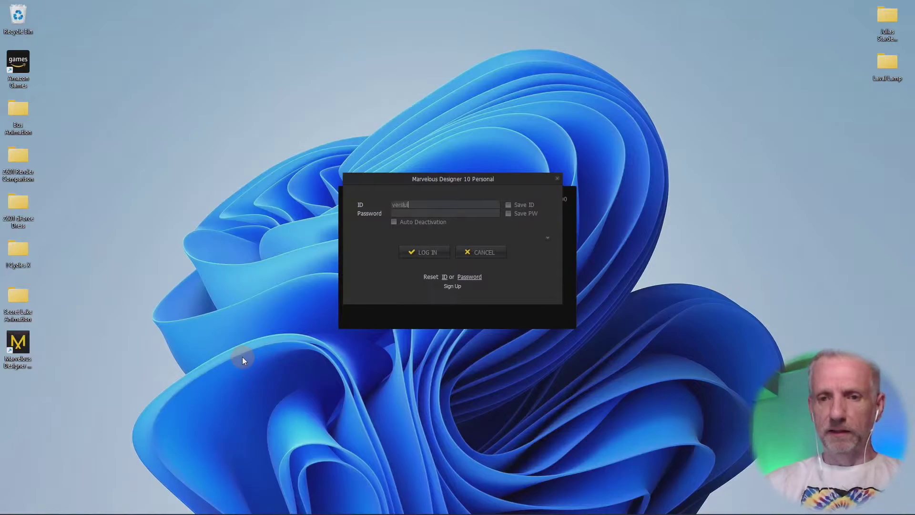
type("•••••••")
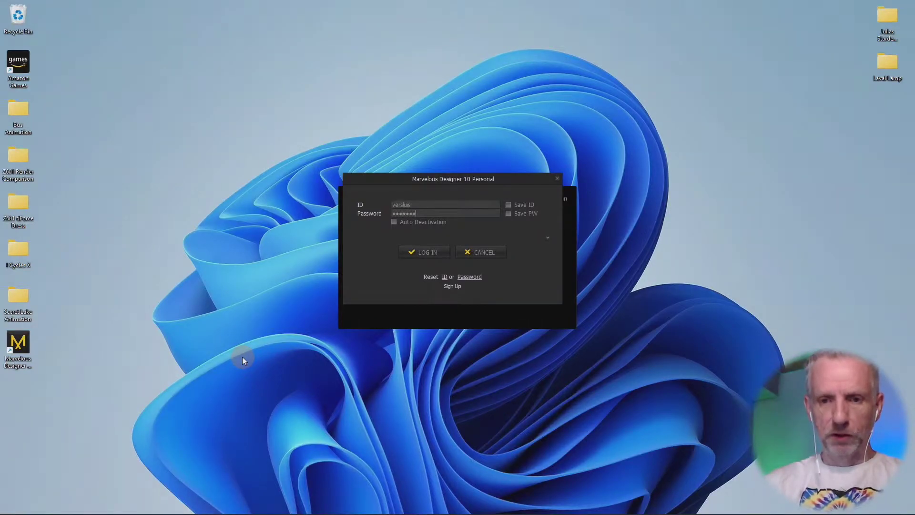
left_click(394, 222)
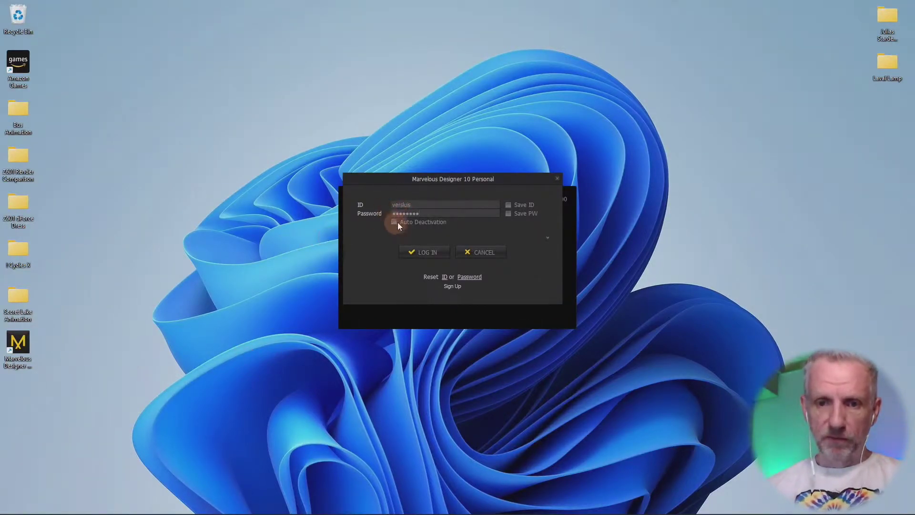
left_click(432, 252)
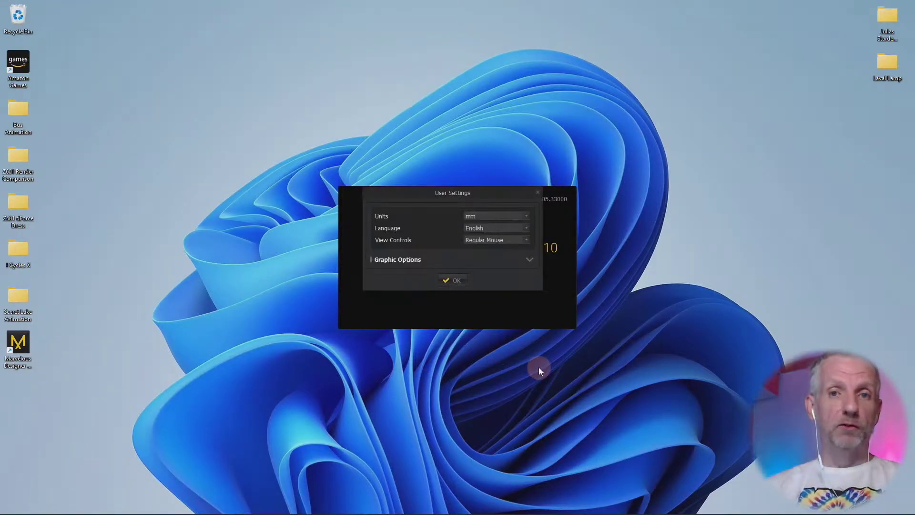
Step: Set the units to cm in the user settings, review the graphic options, and confirm the settings
left_click(527, 218)
left_click(509, 227)
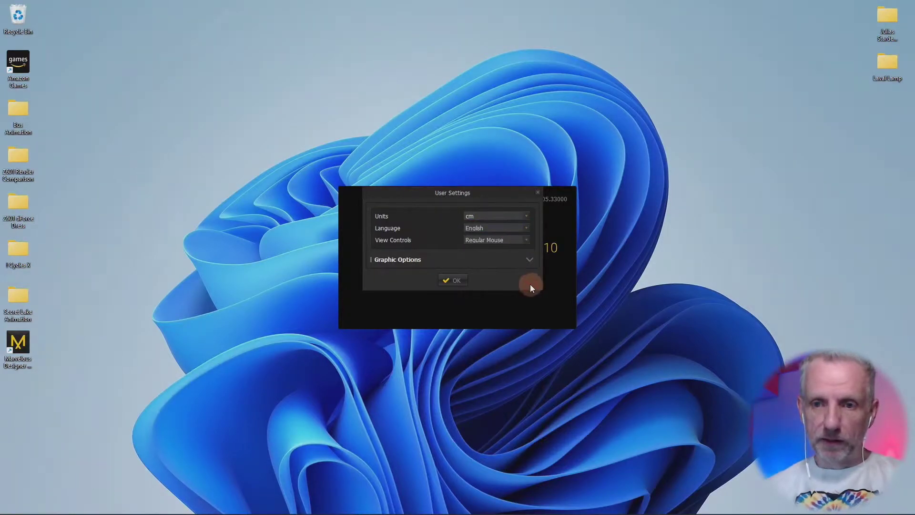
left_click(531, 260)
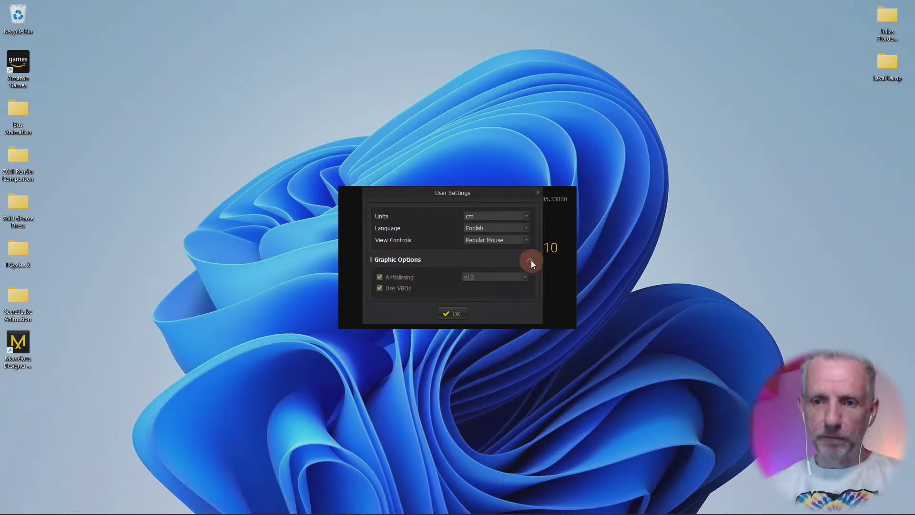
left_click(450, 313)
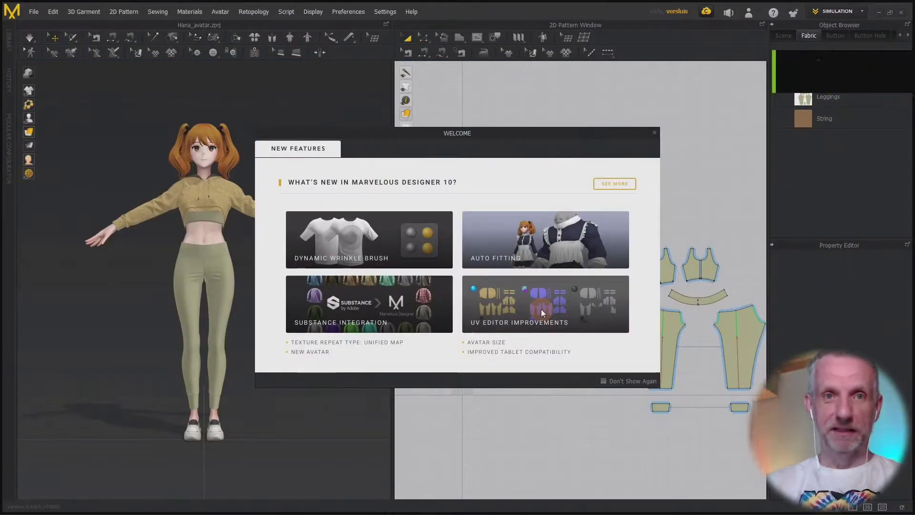
Step: Dismiss the welcome window, inspect the dressed avatar from an angle, and turn on the high-quality display of the 3D view
left_click(654, 133)
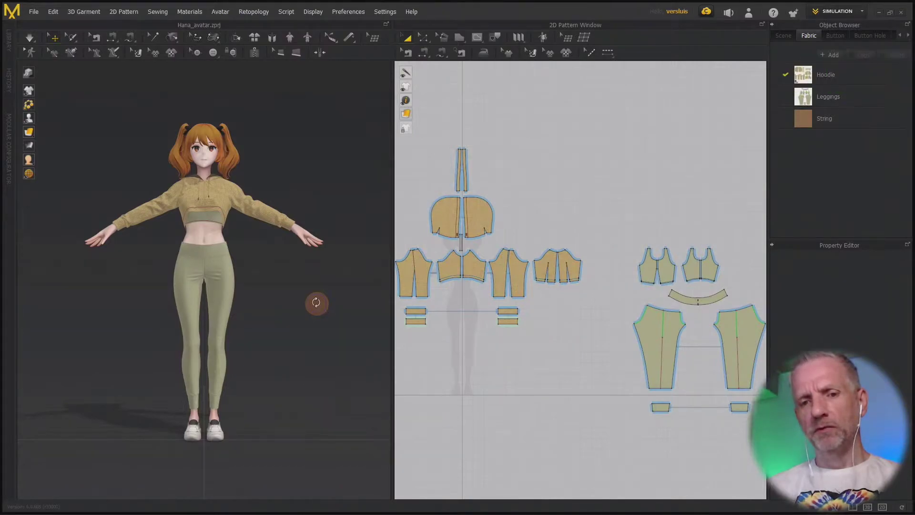
right_click_drag(317, 304, 300, 323)
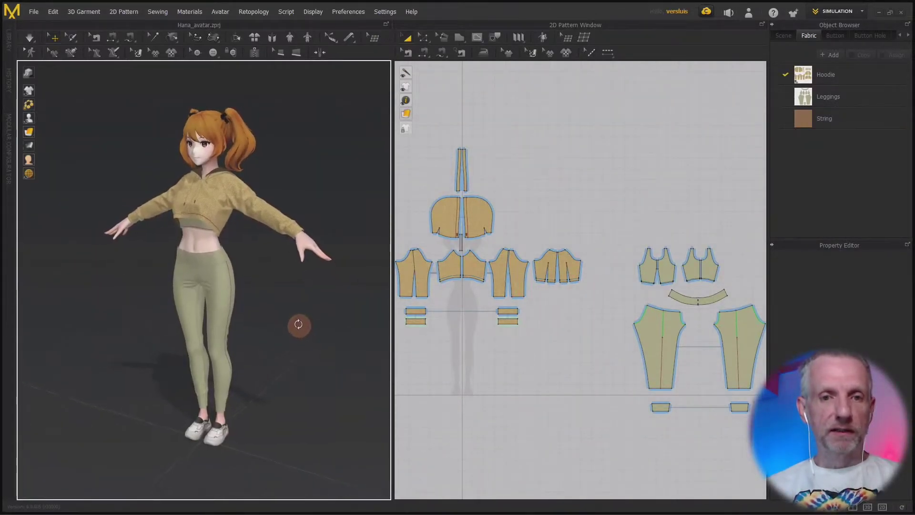
scroll(303, 328, "up", 3)
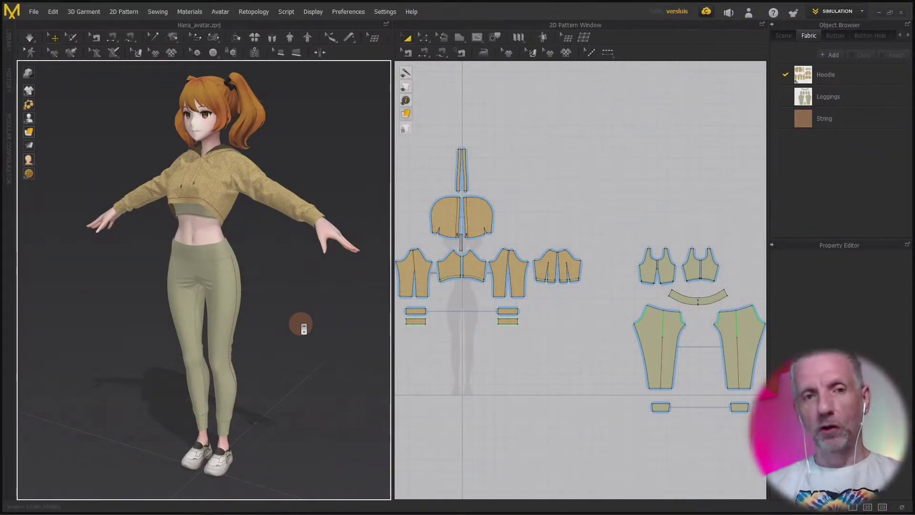
right_click_drag(298, 290, 302, 303)
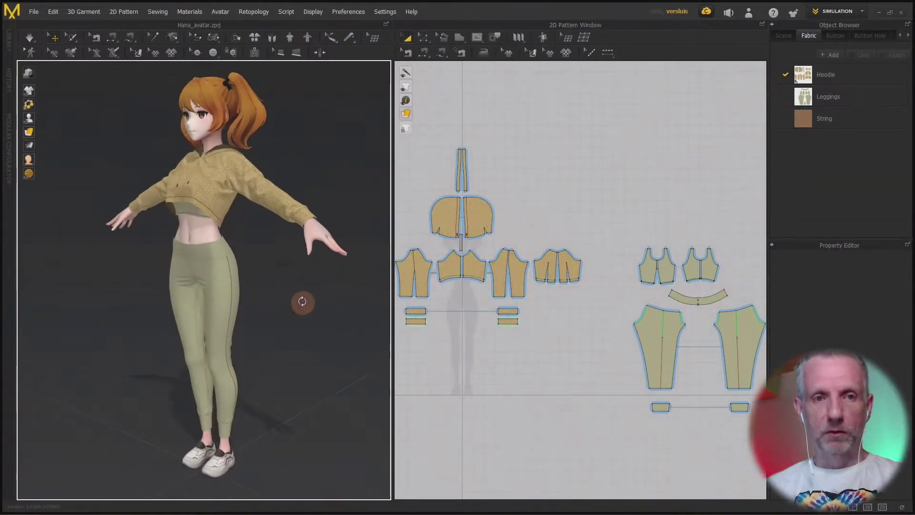
left_click(27, 70)
left_click(28, 70)
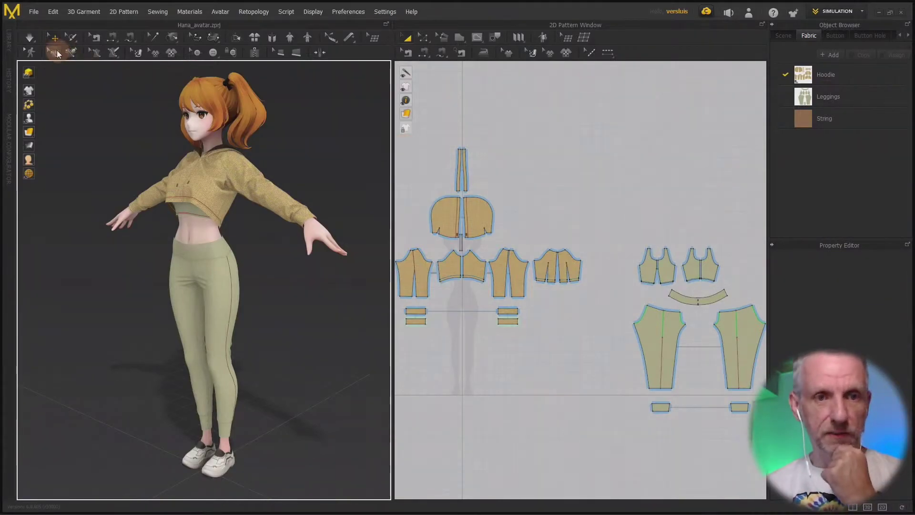
Step: Start the garment simulation and tug the hoodie's front panel, examining the fabric up close
left_click(42, 39)
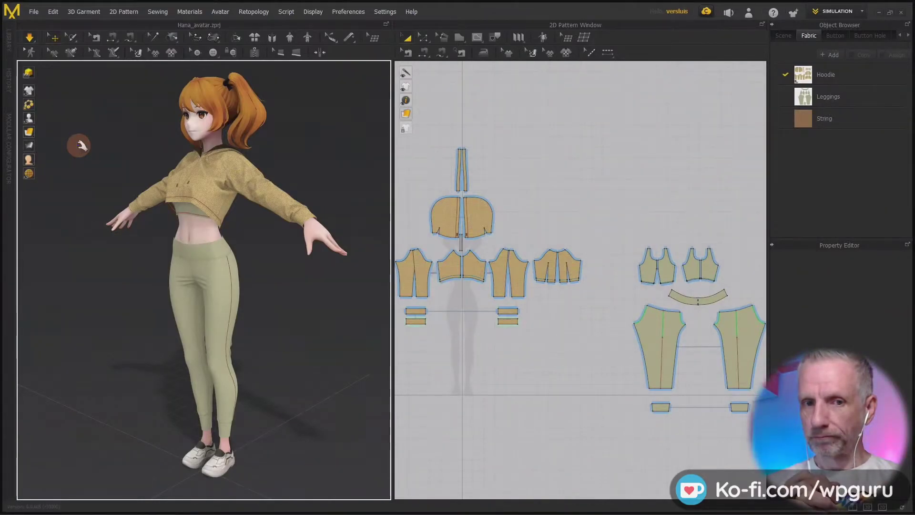
left_click(211, 200)
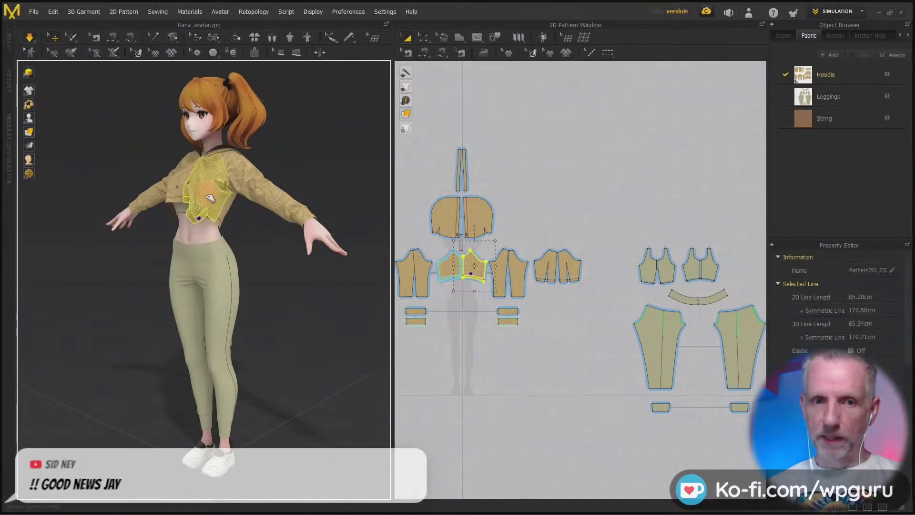
right_click_drag(262, 209, 228, 213)
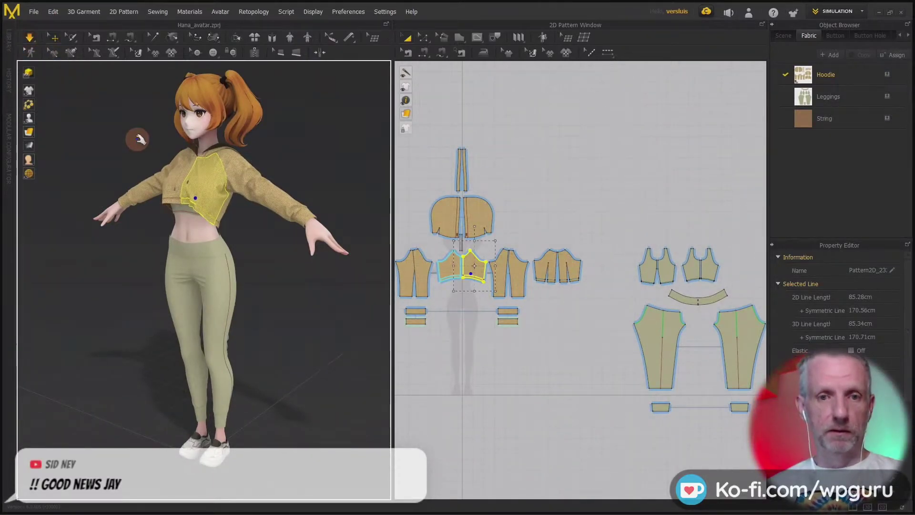
scroll(138, 138, "up", 3)
scroll(138, 138, "down", 4)
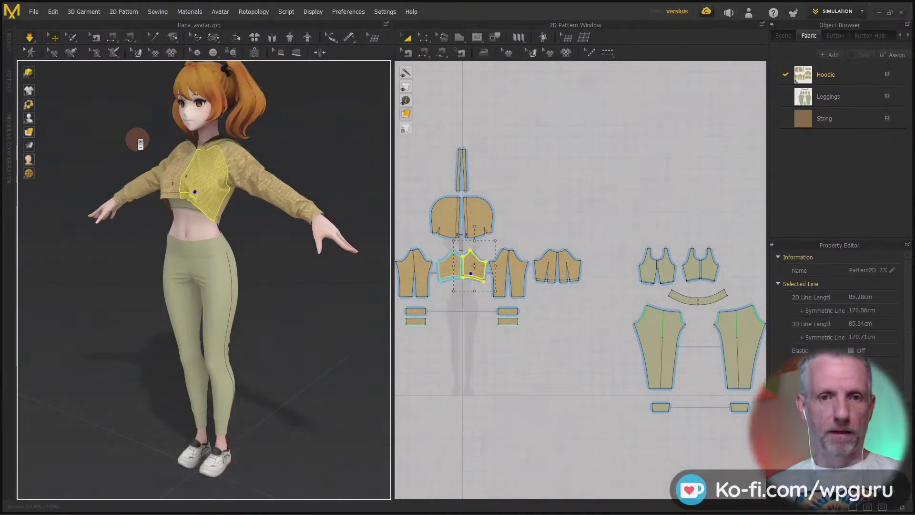
scroll(140, 145, "up", 6)
scroll(174, 156, "up", 2)
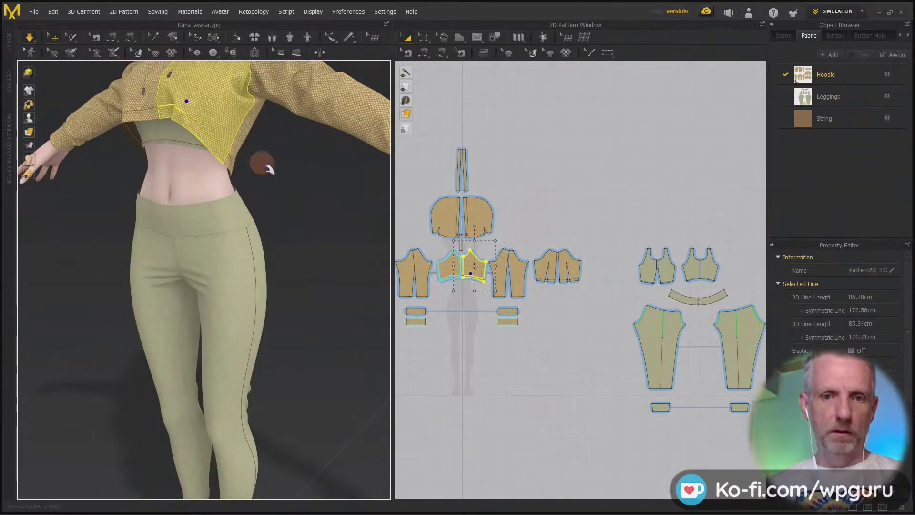
right_click_drag(260, 209, 268, 360)
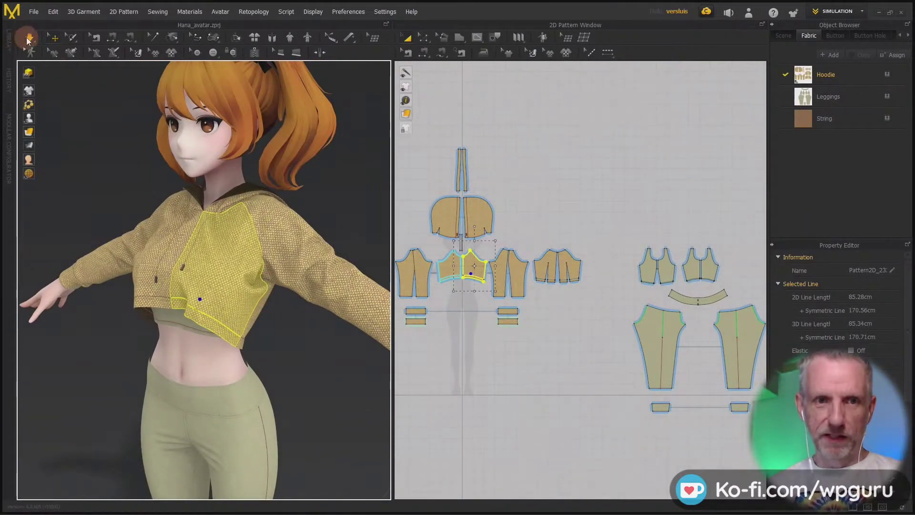
Step: Switch the simulation mode to Fast (GPU) and run the garment simulation
left_click(30, 38)
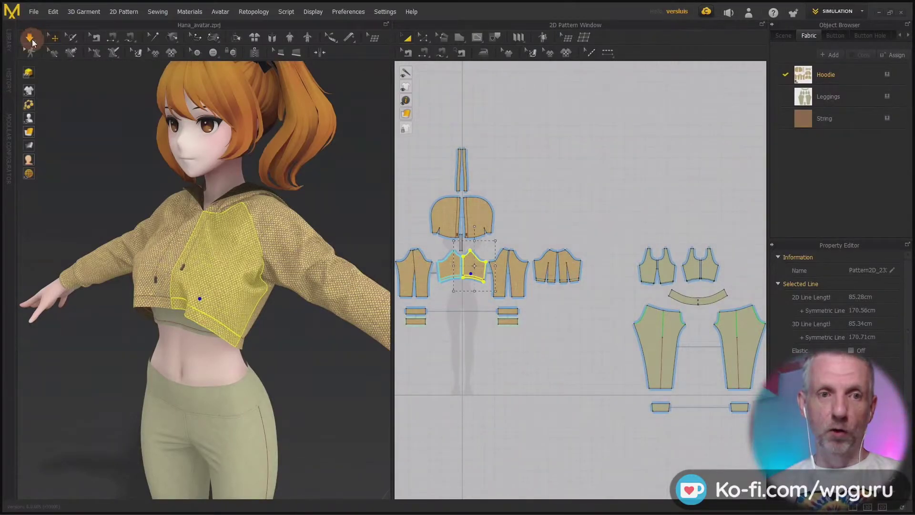
left_click(32, 40)
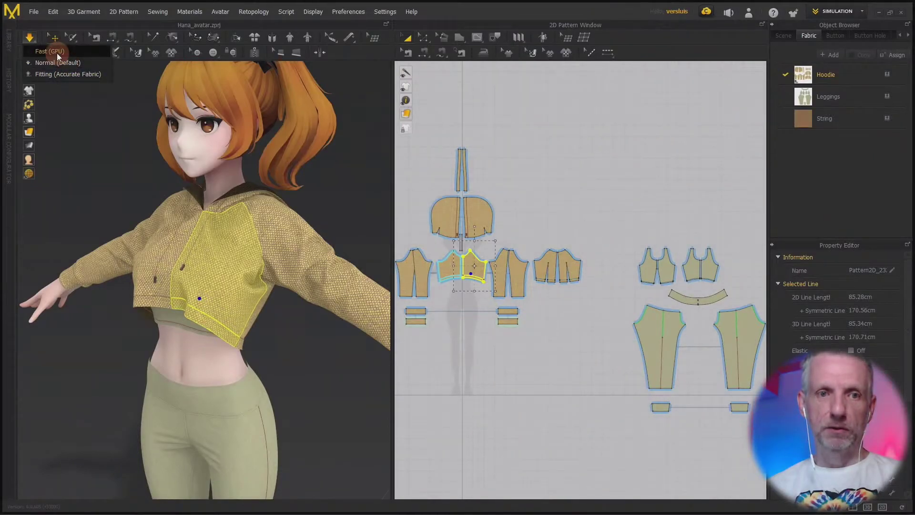
left_click(56, 53)
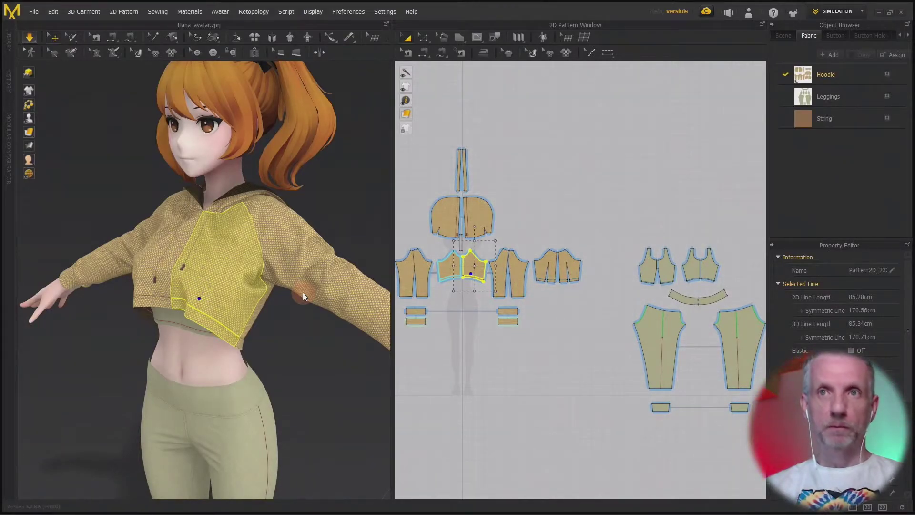
key("space")
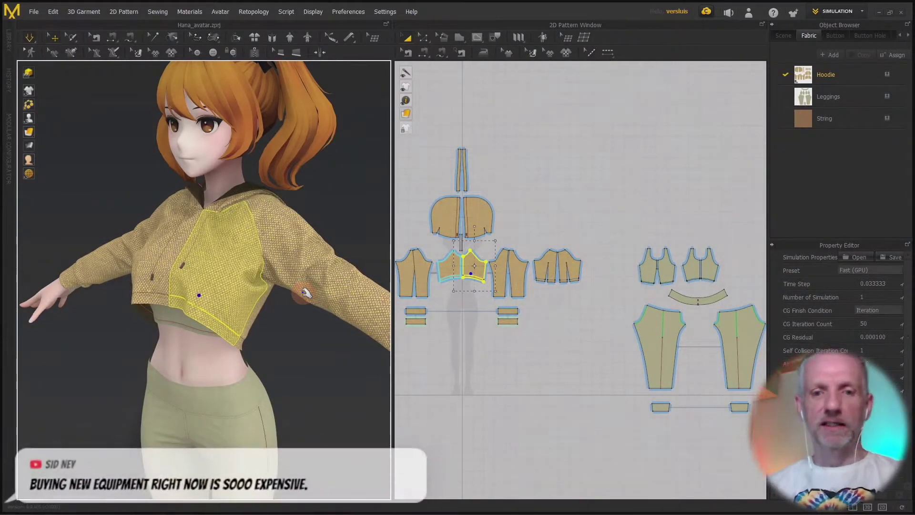
Step: Pull at both front panels of the hoodie from different sides while the GPU simulation runs
left_click_drag(228, 300, 257, 330)
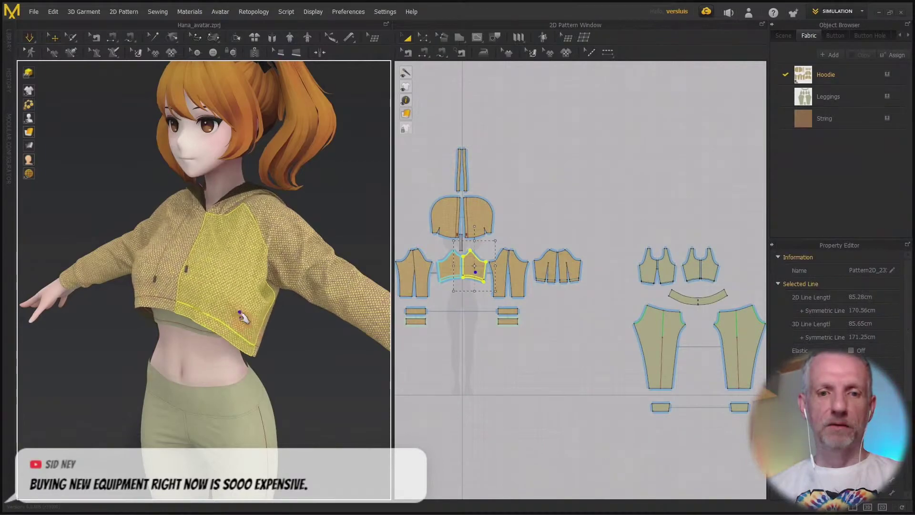
right_click_drag(260, 355, 343, 359)
left_click(184, 334)
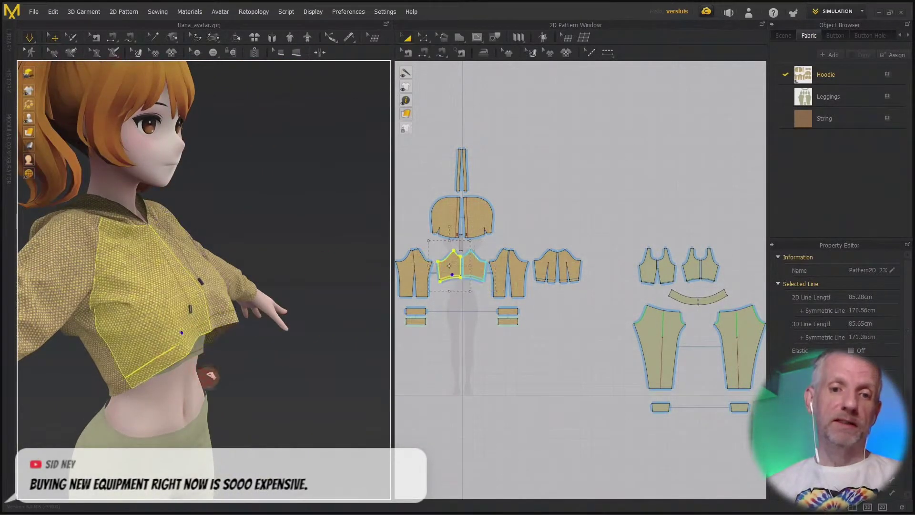
right_click_drag(231, 396, 149, 388)
left_click(269, 385)
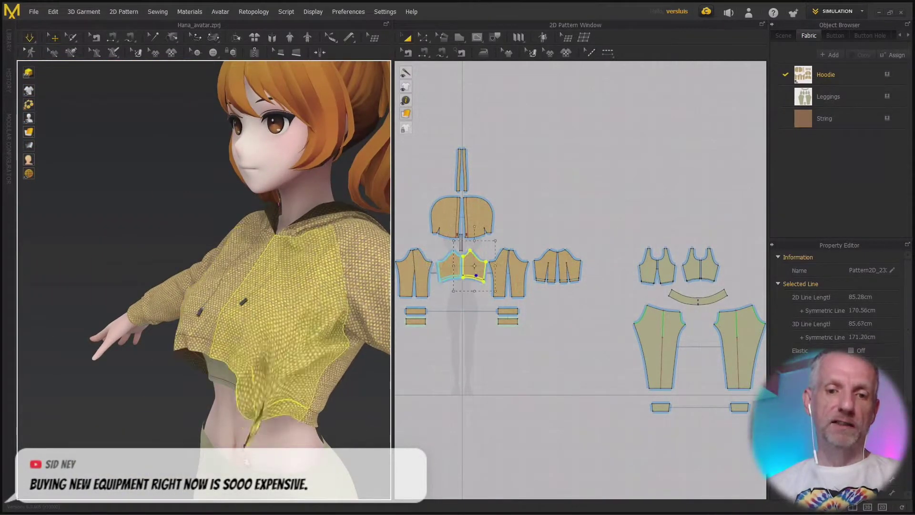
Step: Pull the hoodie's lower front edge down over the waist and check the drape from both sides of the avatar
right_click_drag(243, 396, 275, 370)
scroll(285, 402, "down", 5)
middle_click_drag(276, 370, 253, 323)
right_click_drag(267, 367, 255, 369)
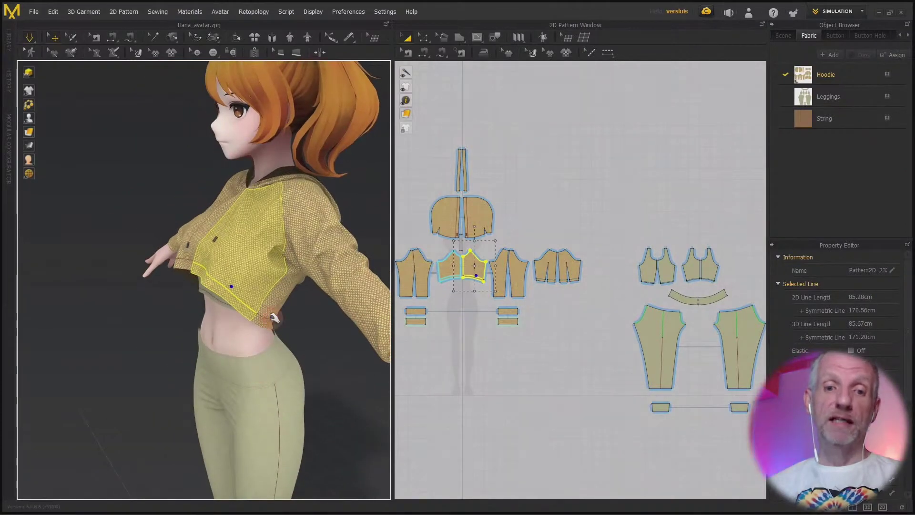
left_click_drag(245, 301, 225, 363)
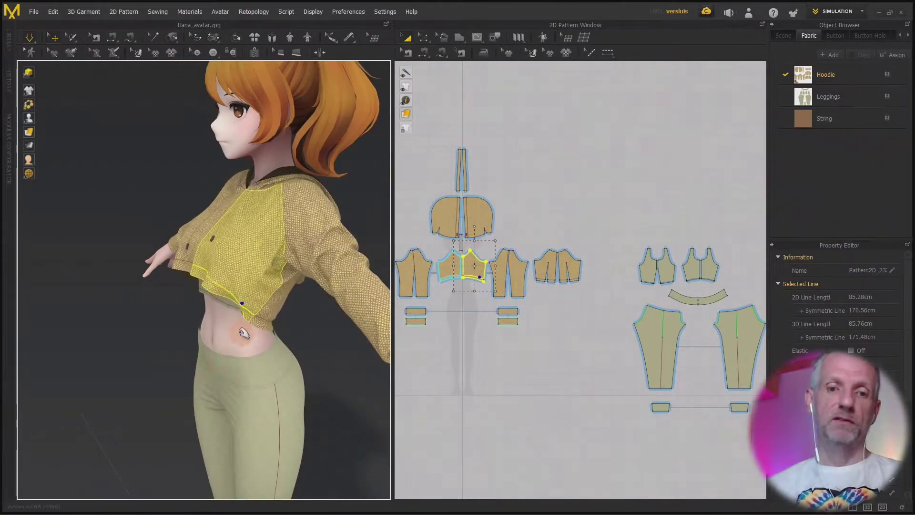
right_click_drag(241, 333, 364, 329)
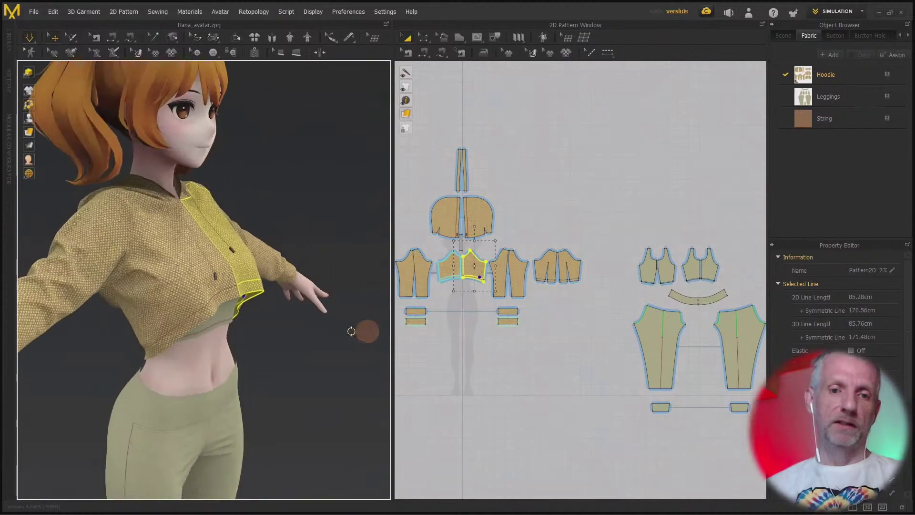
Step: Pull the lower edges of both hoodie front panels outward and down while the GPU simulation runs
left_click_drag(240, 334, 286, 385)
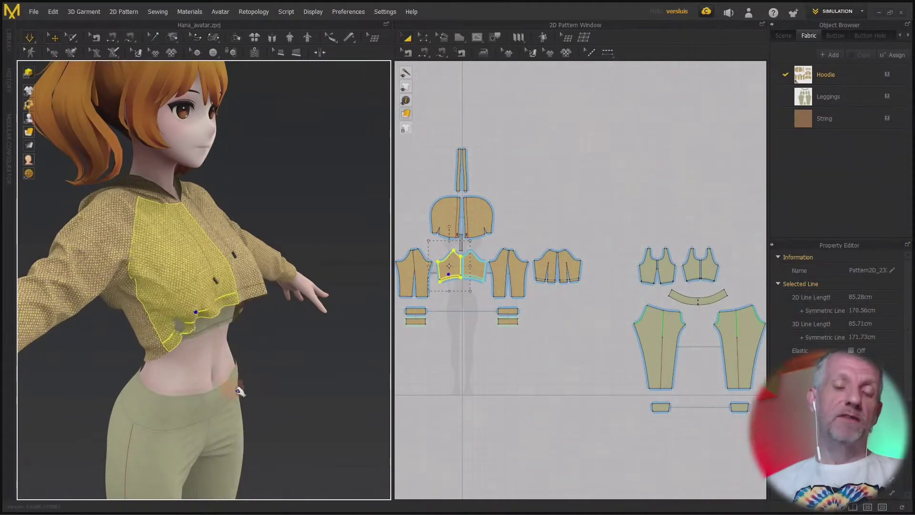
right_click_drag(259, 388, 137, 393)
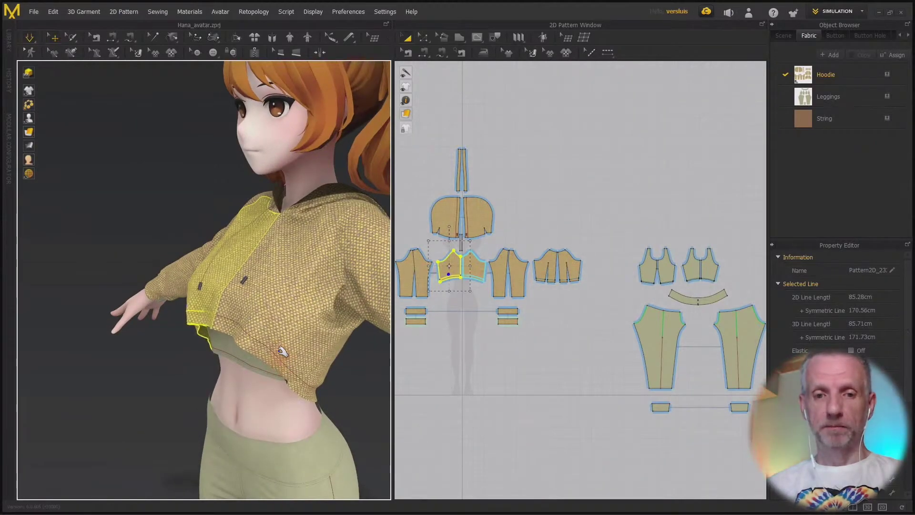
left_click_drag(281, 355, 330, 403)
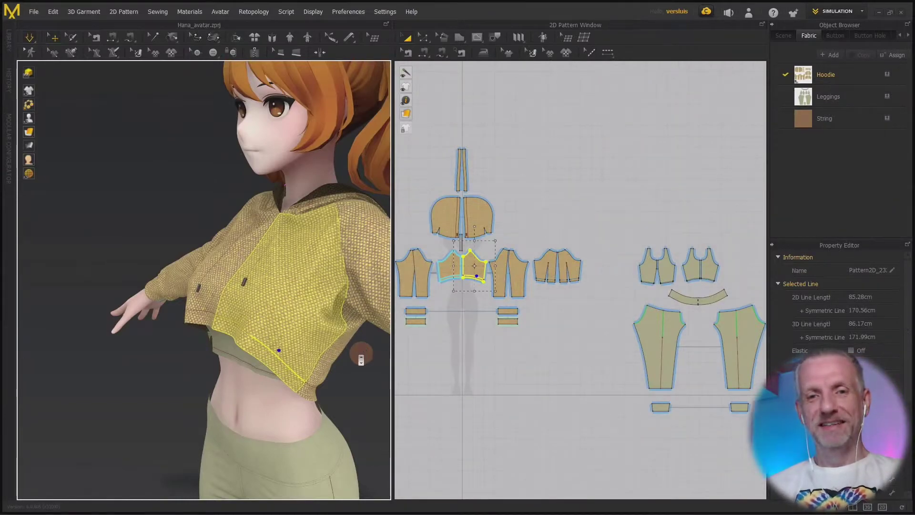
Step: Tug the hoodie's hood at the avatar's back and examine the fabric up close and the whole outfit from the front
right_click_drag(360, 359, 330, 337)
left_click(328, 344)
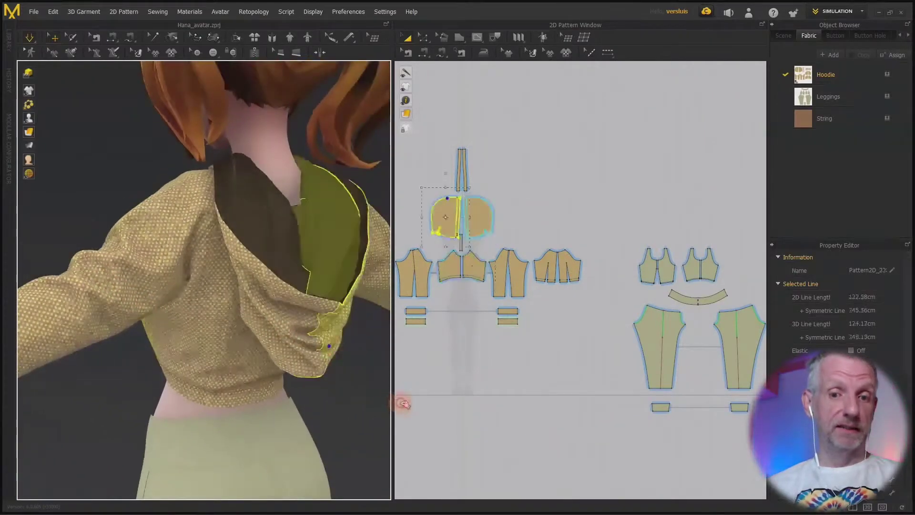
right_click_drag(381, 395, 363, 372)
scroll(362, 372, "up", 5)
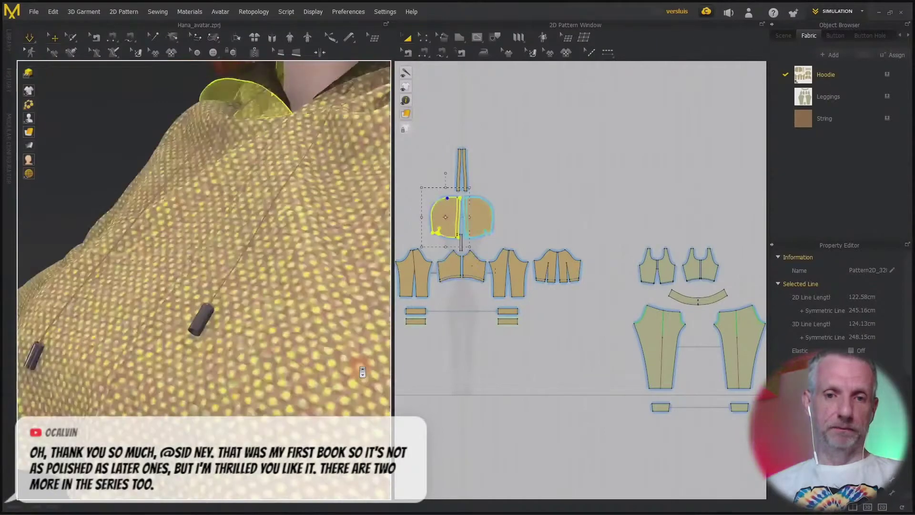
scroll(362, 372, "down", 8)
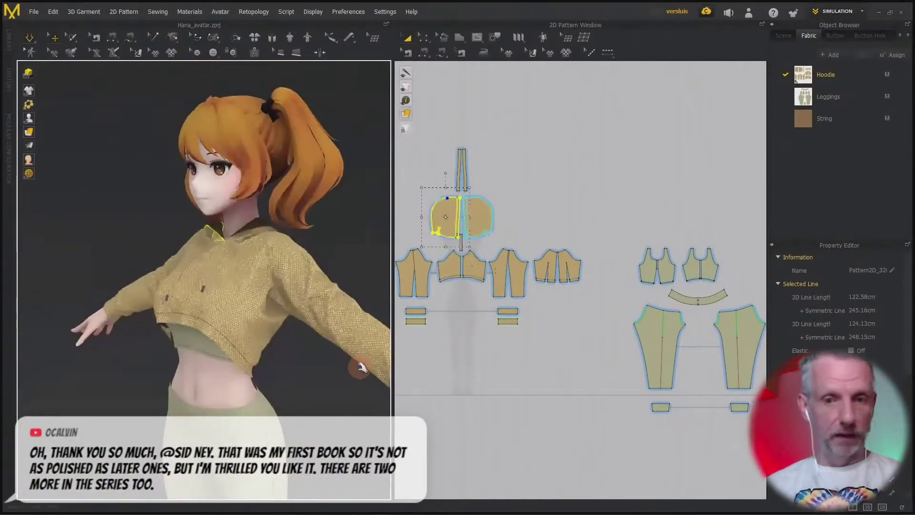
middle_click_drag(362, 367, 326, 349)
scroll(327, 350, "down", 1)
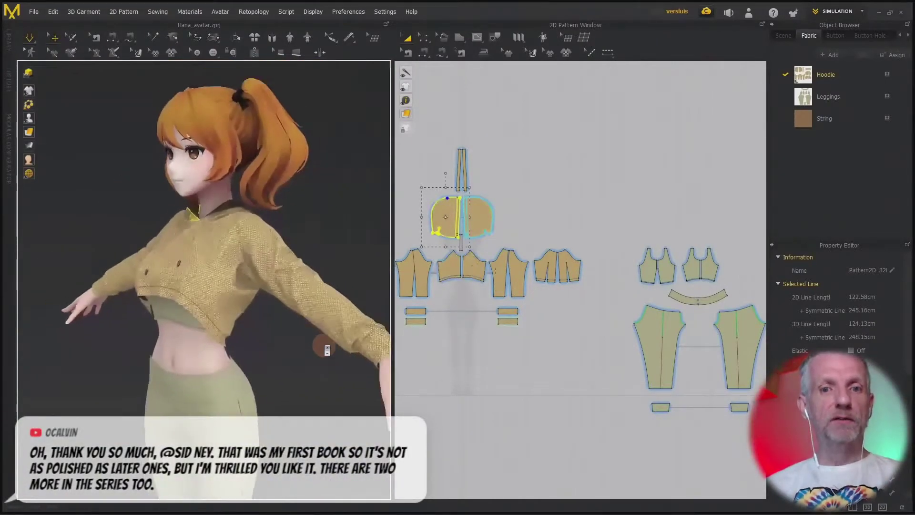
mouse_move(320, 357)
right_mouse_down()
mouse_move(311, 338)
mouse_move(331, 347)
right_mouse_up()
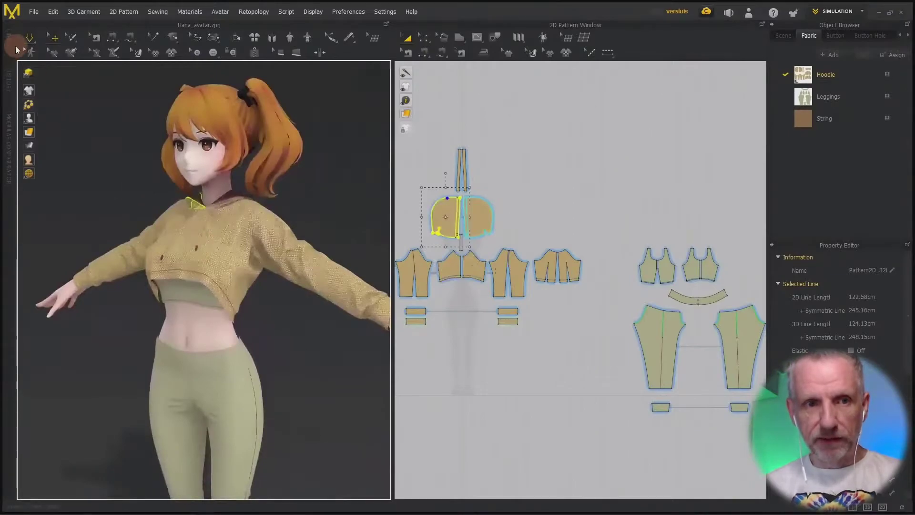
Step: Browse the avatar folders in the library, then hide the library again
left_click(10, 44)
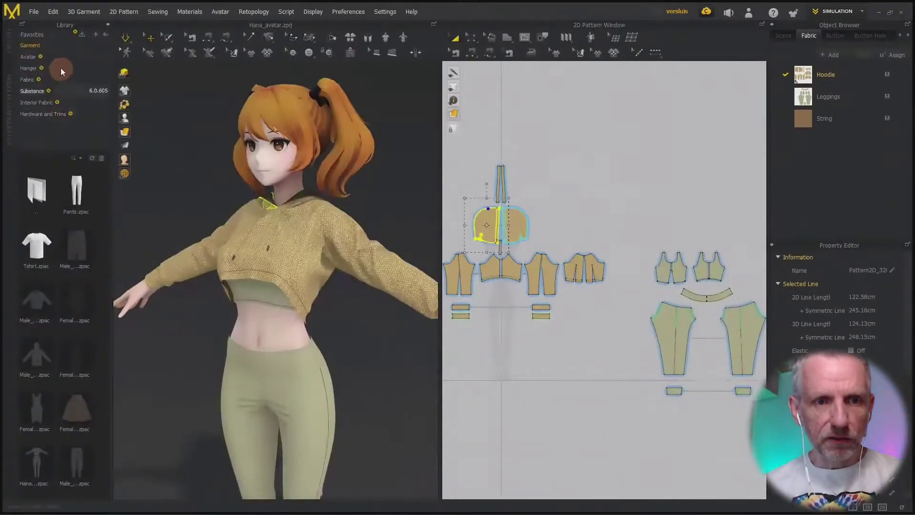
left_click(39, 58)
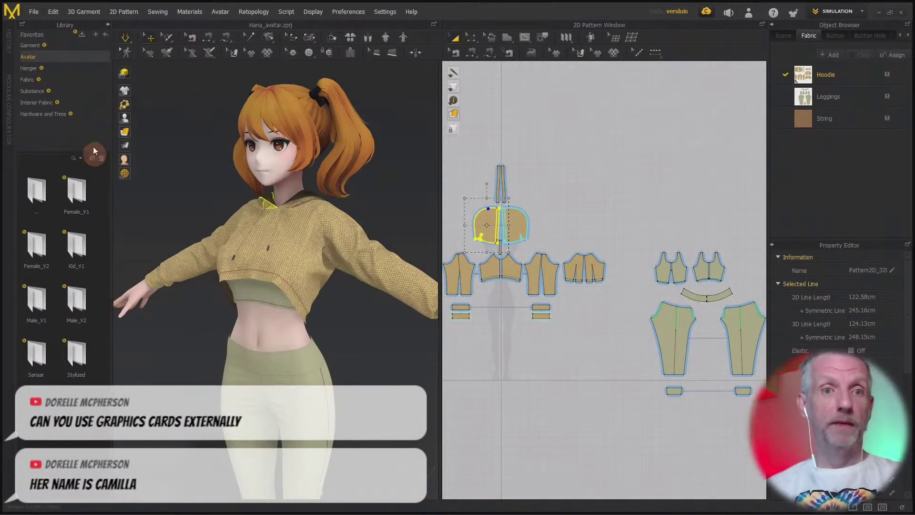
left_click(108, 27)
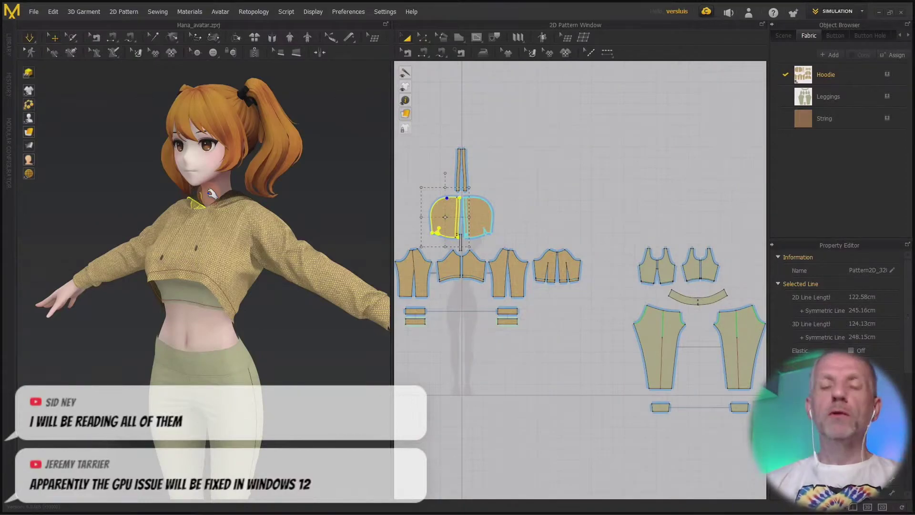
Step: Close Marvelous Designer and exit the NoMachine player connected to the Z840
left_click(901, 13)
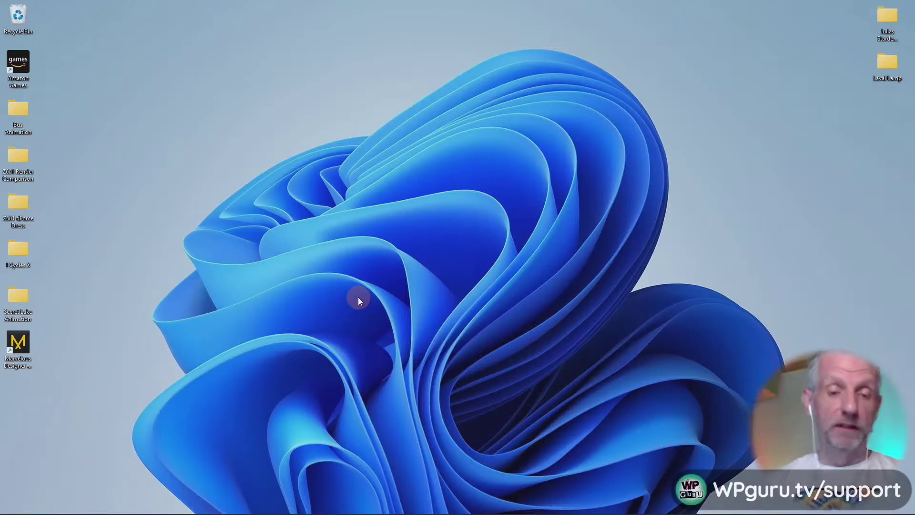
left_click(911, 3)
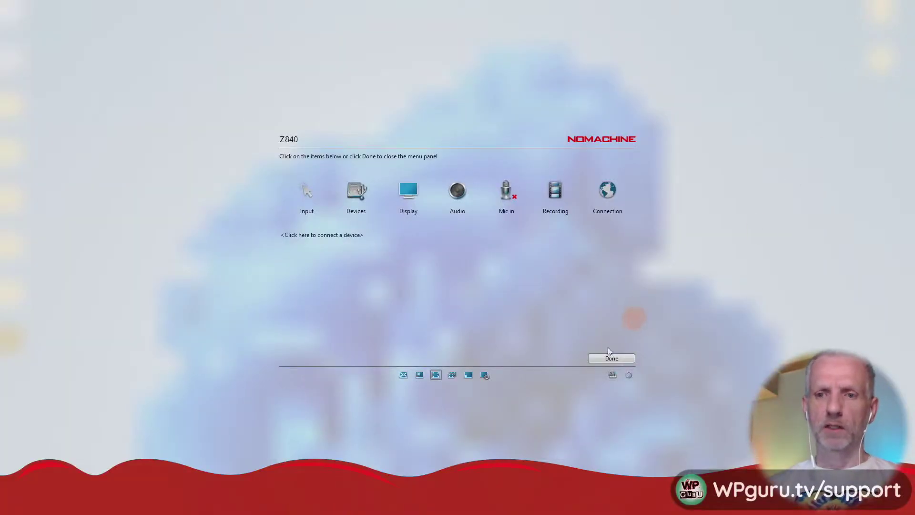
left_click(627, 373)
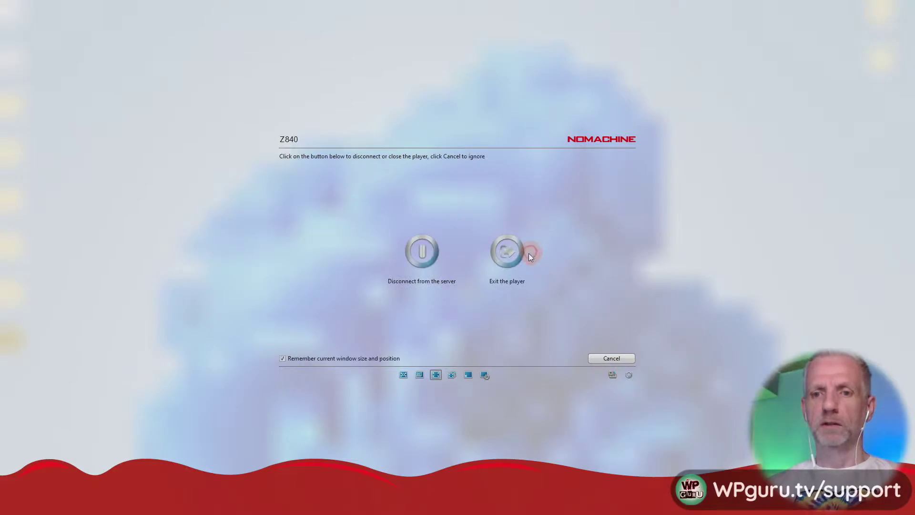
left_click(528, 253)
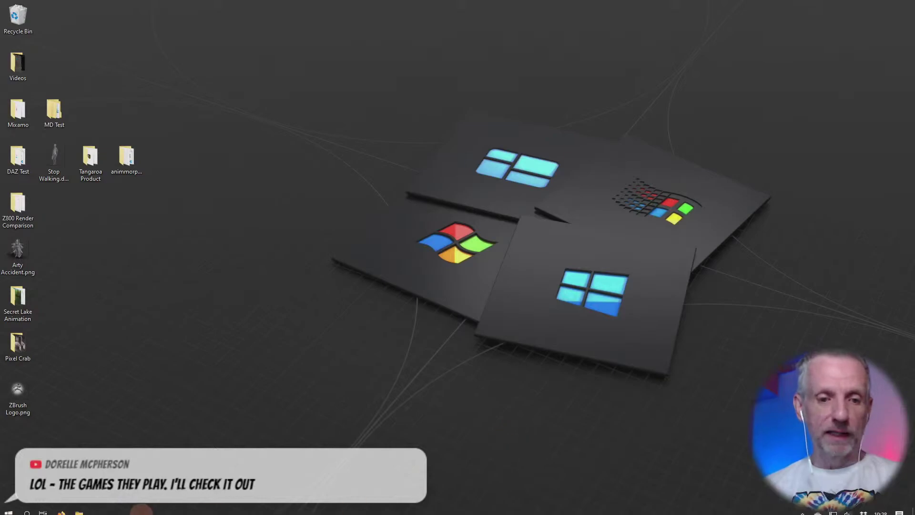
Step: Launch DAZ Studio 4.15 (64-bit) on the local computer
mouse_move(9, 510)
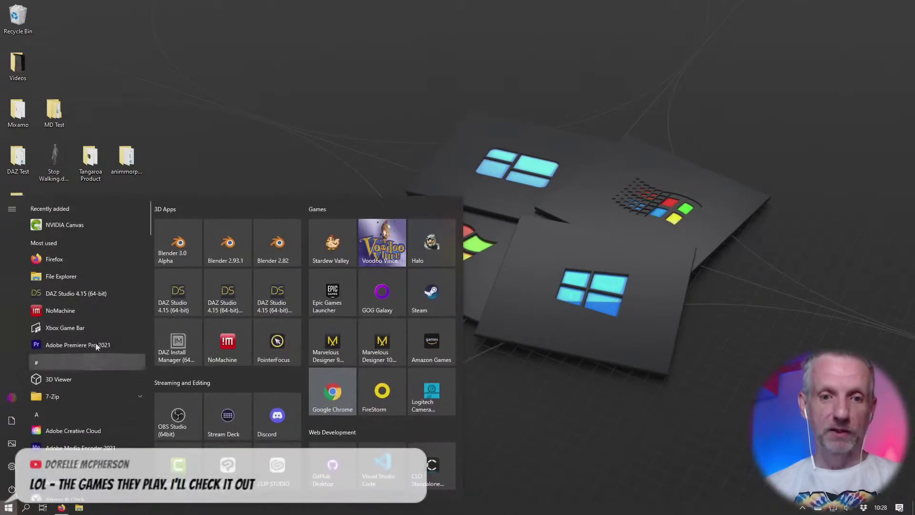
left_click(184, 311)
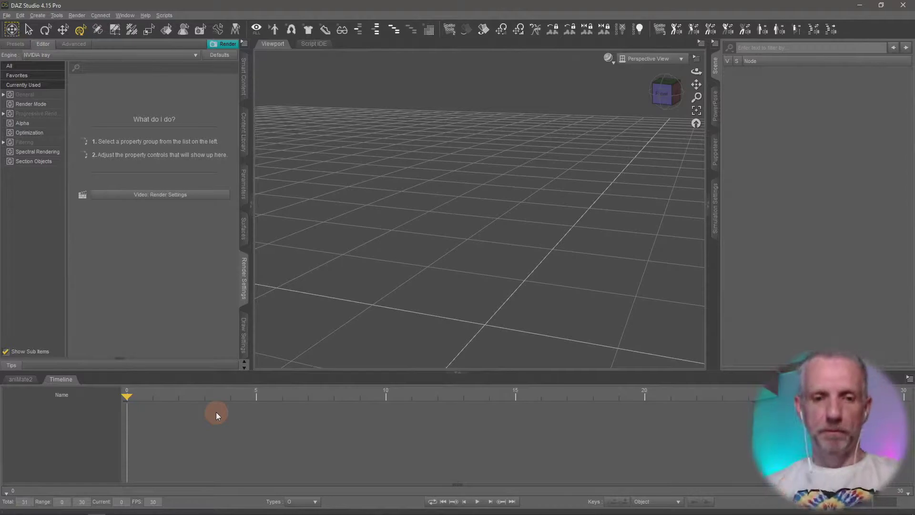
Step: Play Turntable Demos.mp4 from the desktop's Videos folder and rewind it to the beginning
mouse_move(233, 514)
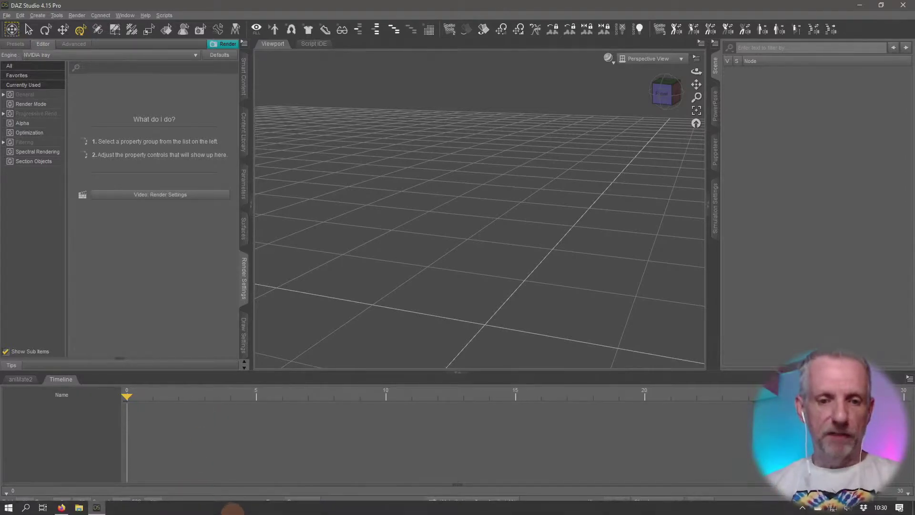
left_click(78, 507)
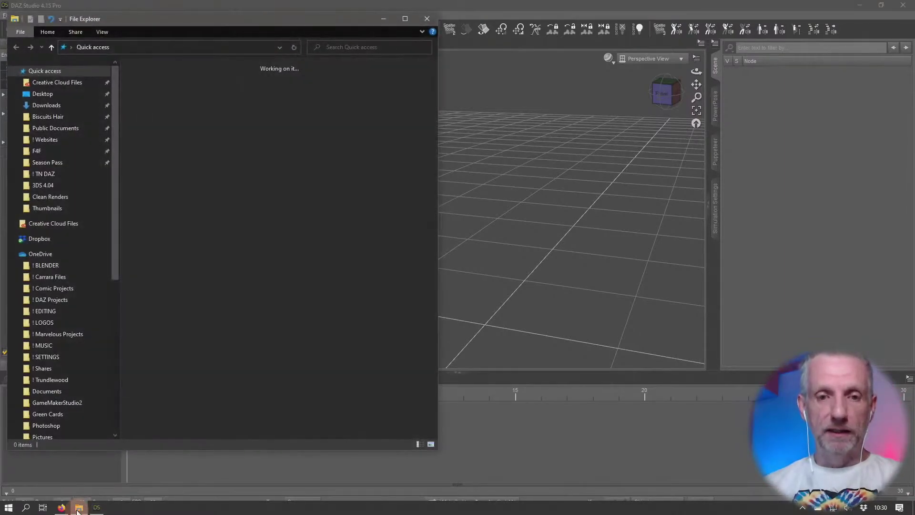
left_click(63, 94)
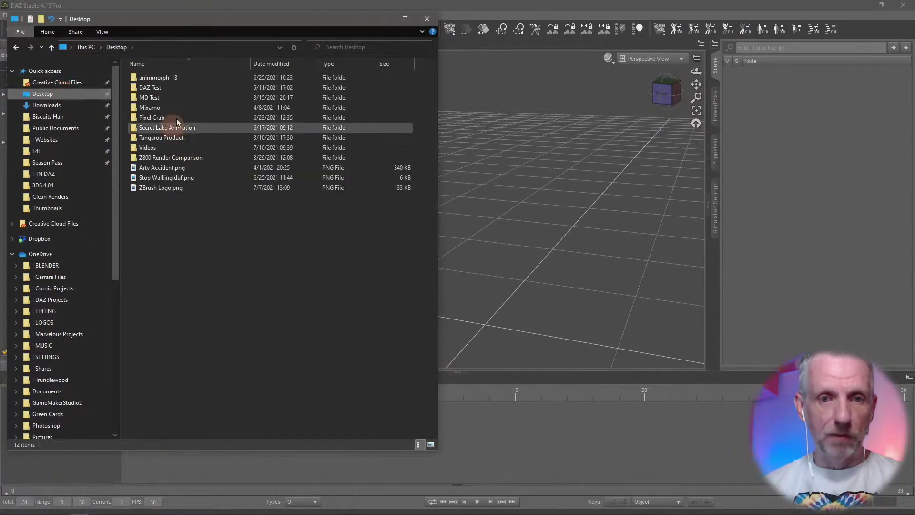
double_click(163, 152)
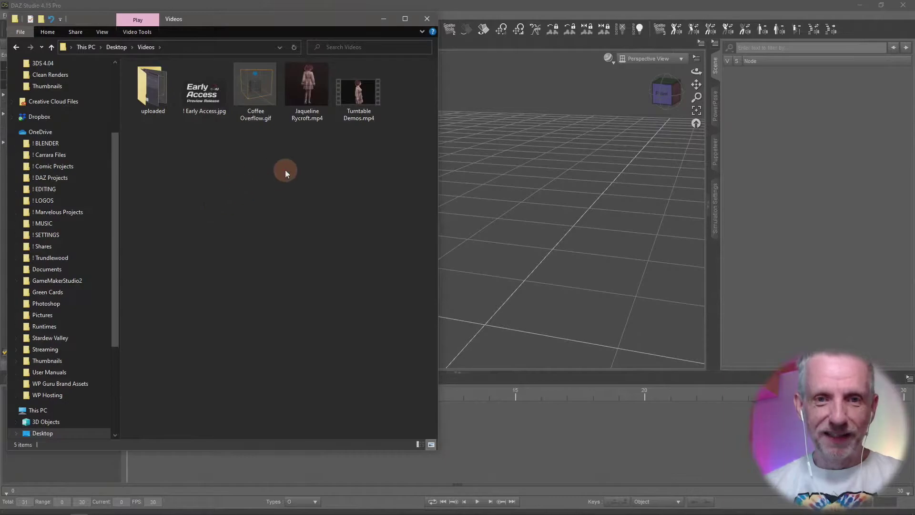
left_click(362, 99)
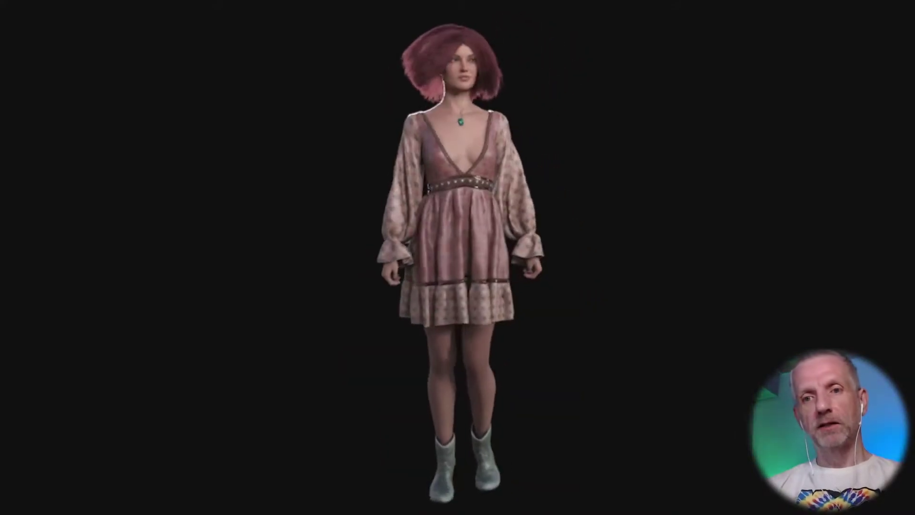
mouse_move(521, 416)
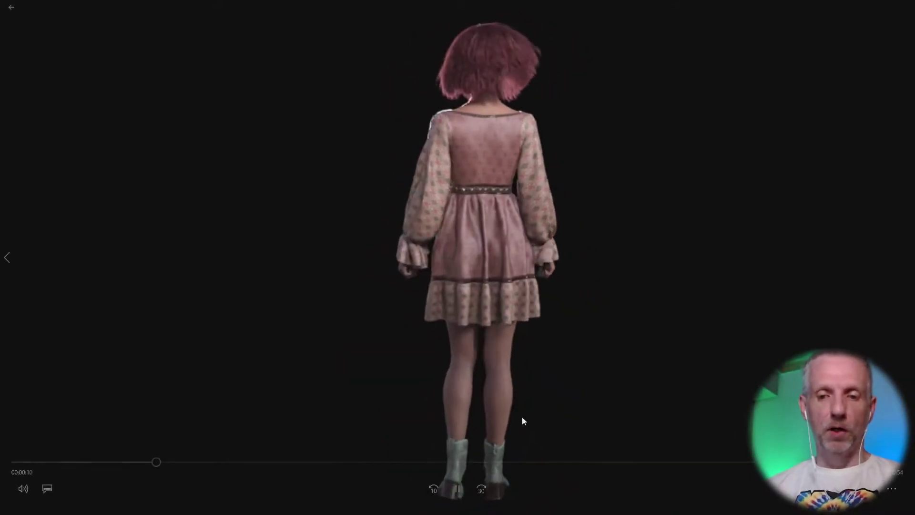
left_click_drag(172, 462, 12, 465)
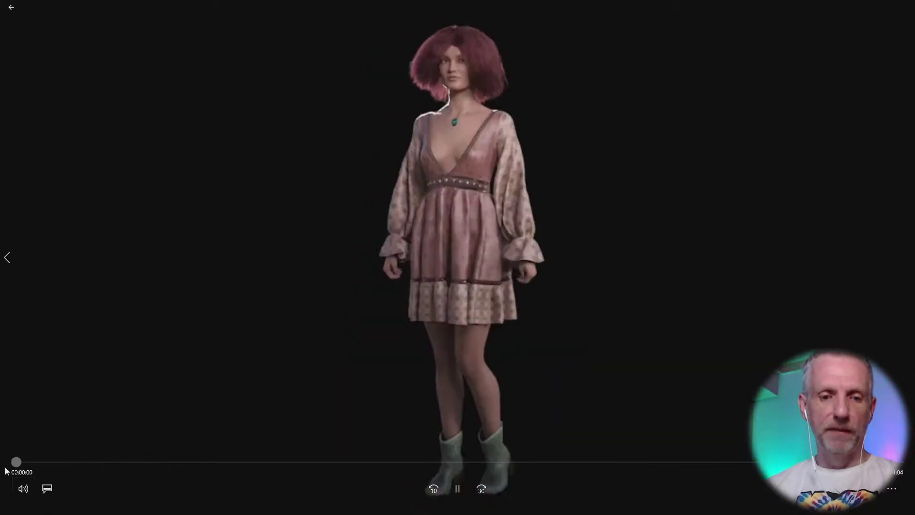
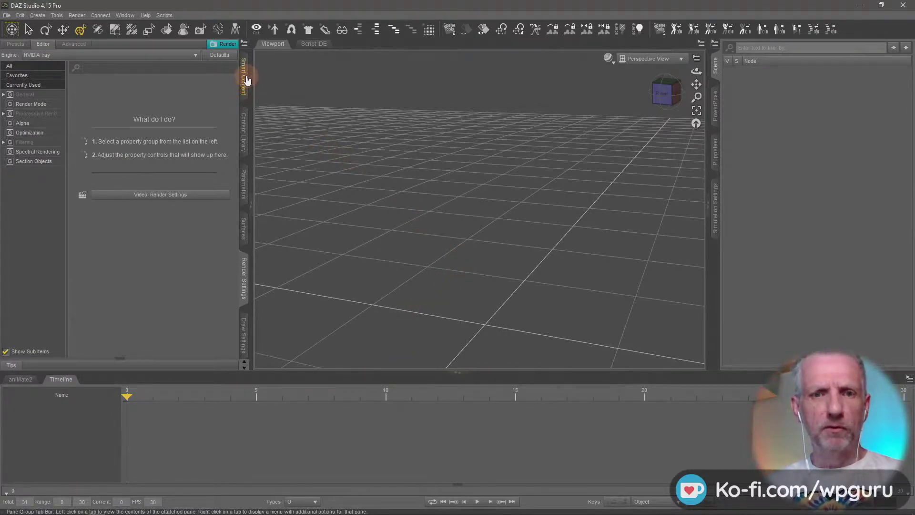
Step: Bring up the Smart Content products in DAZ Studio and check the list of recently opened scenes
left_click(244, 77)
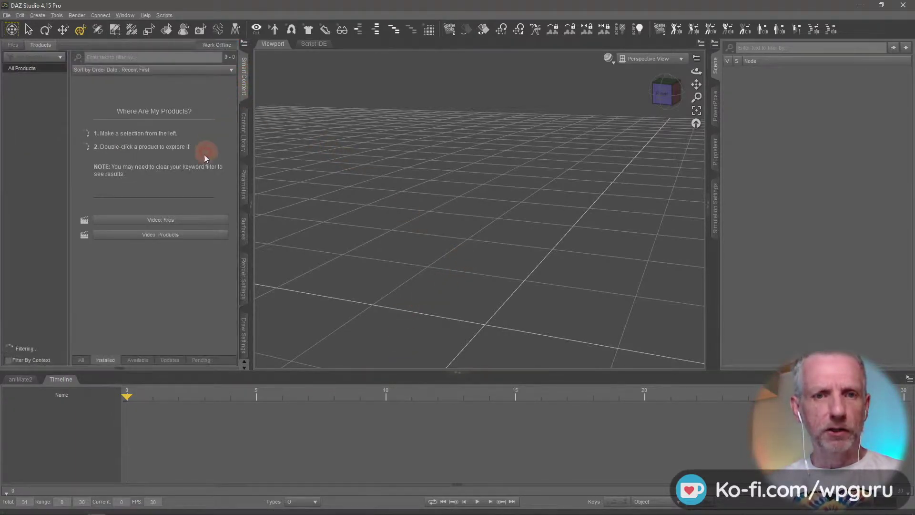
left_click(6, 15)
mouse_move(55, 50)
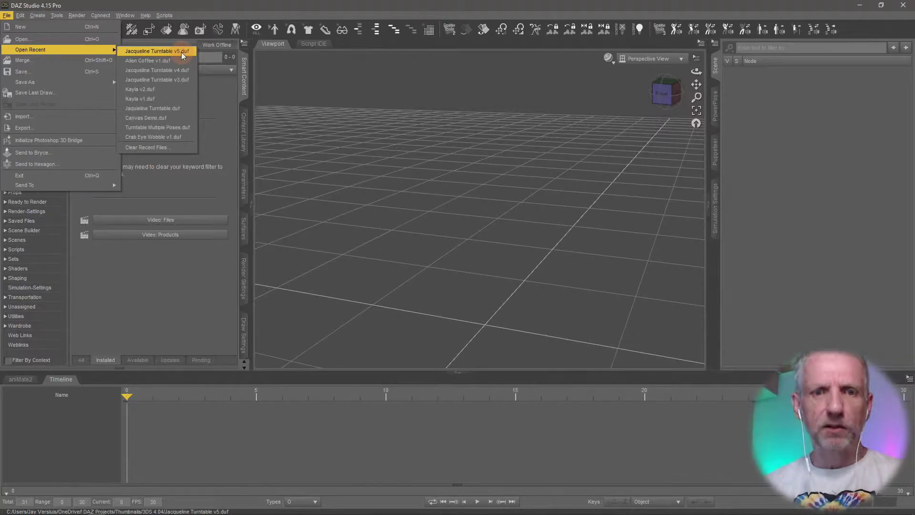
left_click(324, 6)
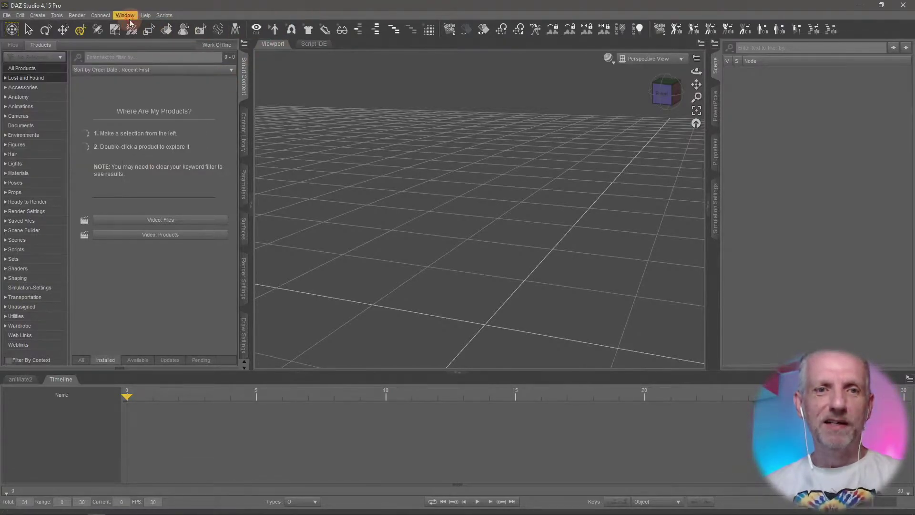
Step: Load Genesis 8 Male Dev Load from the Genesis 8 Starter Essentials figures and set the viewport draw style to Filament (PBR)
left_click(33, 146)
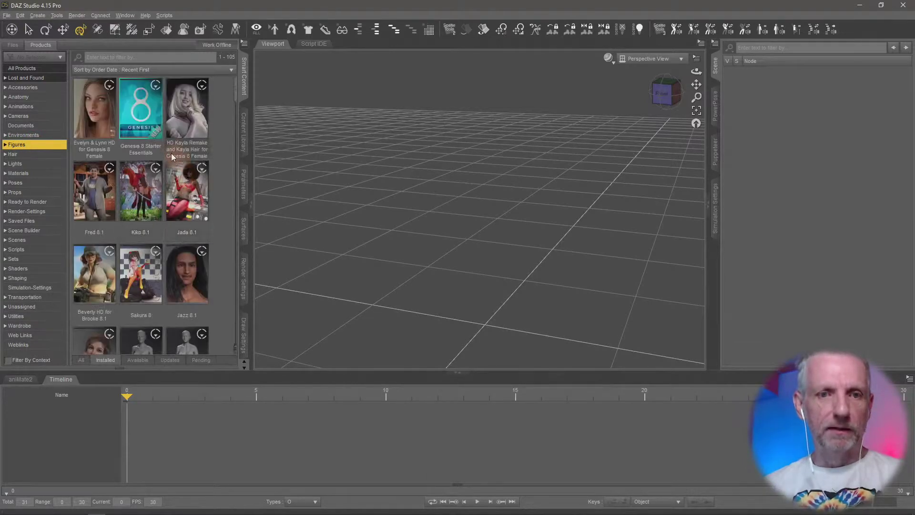
left_click(142, 129)
double_click(142, 129)
left_click(37, 162)
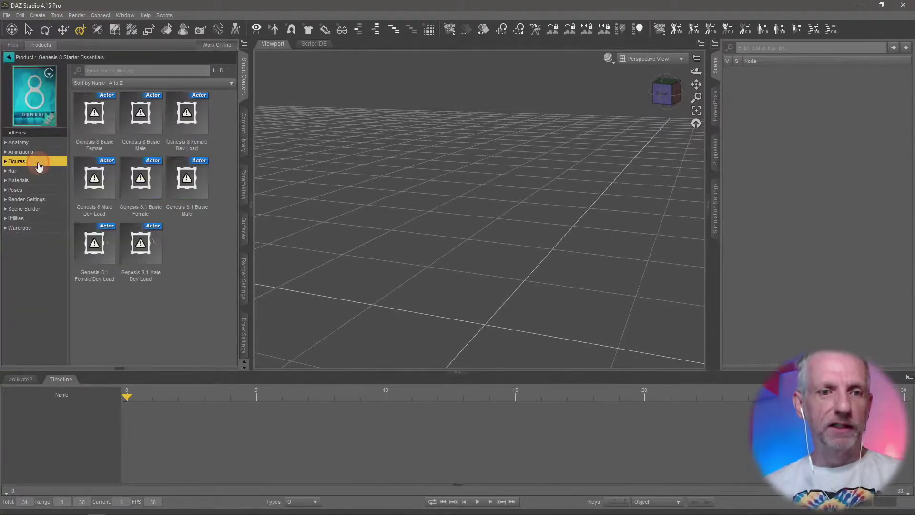
left_click(95, 185)
double_click(96, 185)
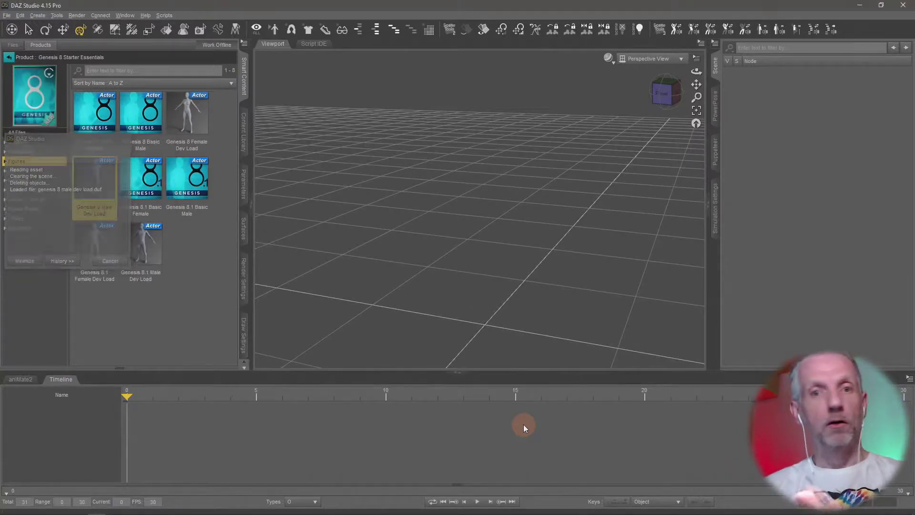
left_click(608, 58)
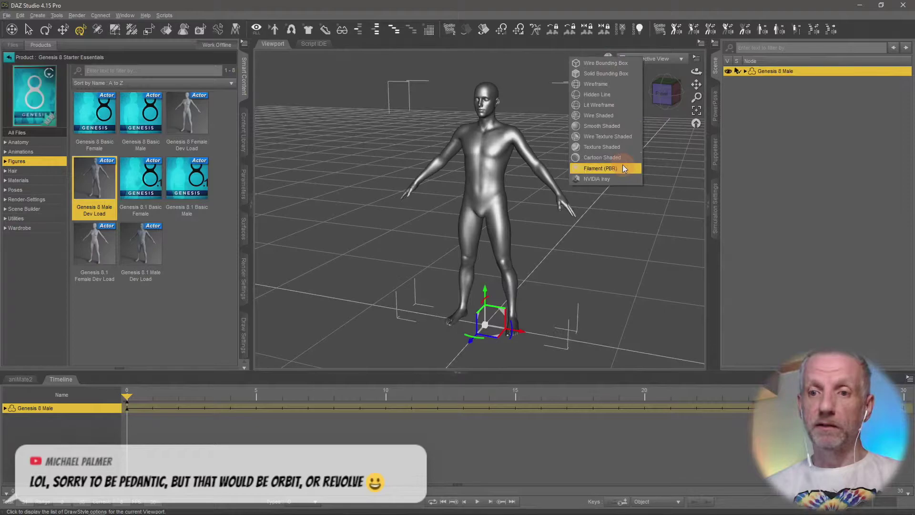
left_click(632, 174)
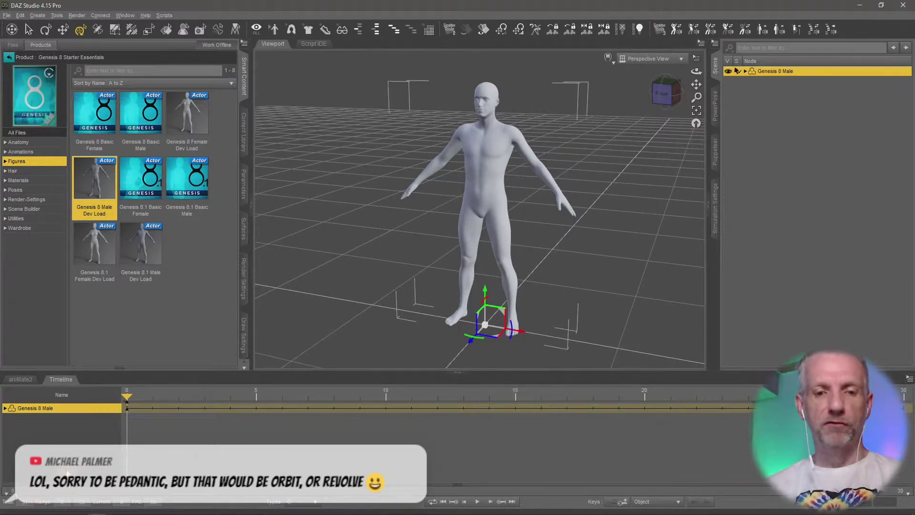
Step: Set the timeline's total length to 121 frames for the turntable animation
left_click_drag(199, 373, 195, 399)
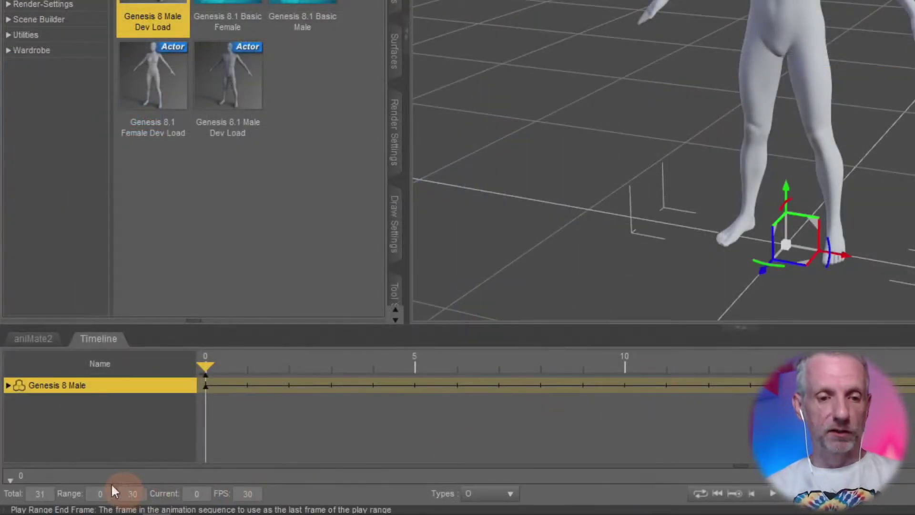
left_click(39, 493)
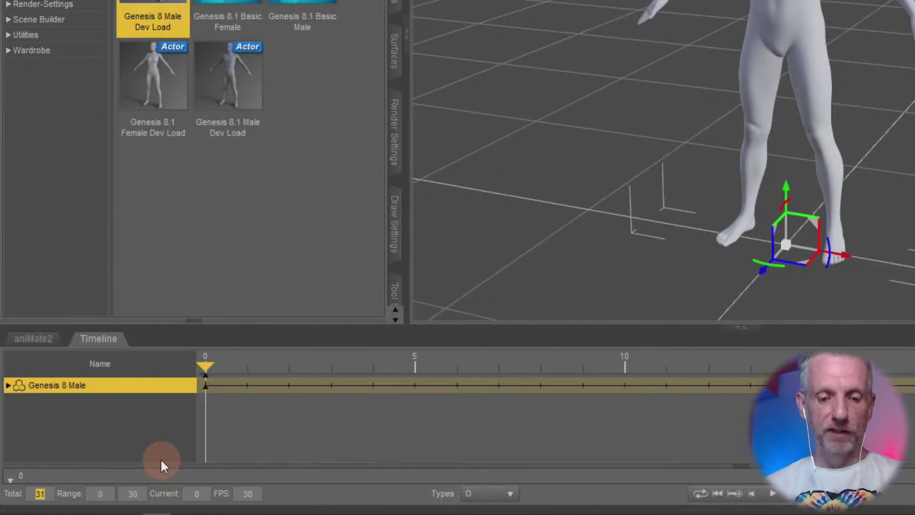
type("121")
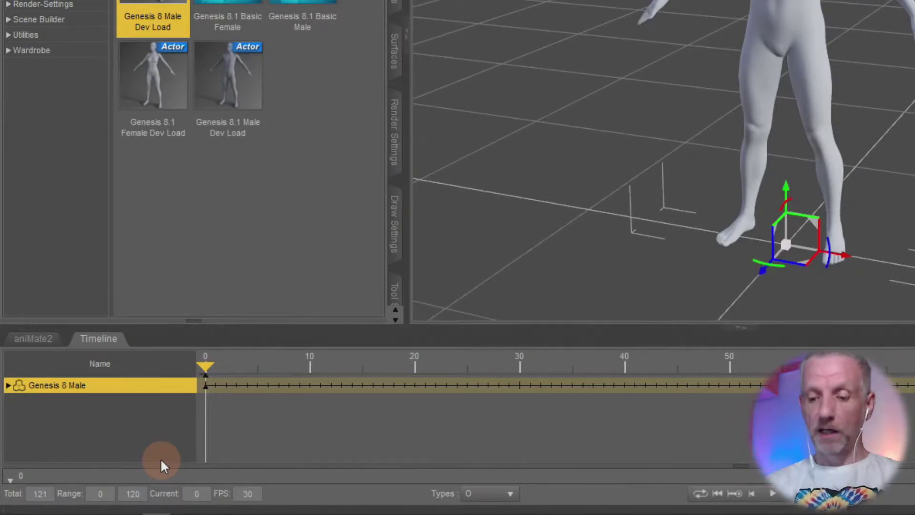
key("Return")
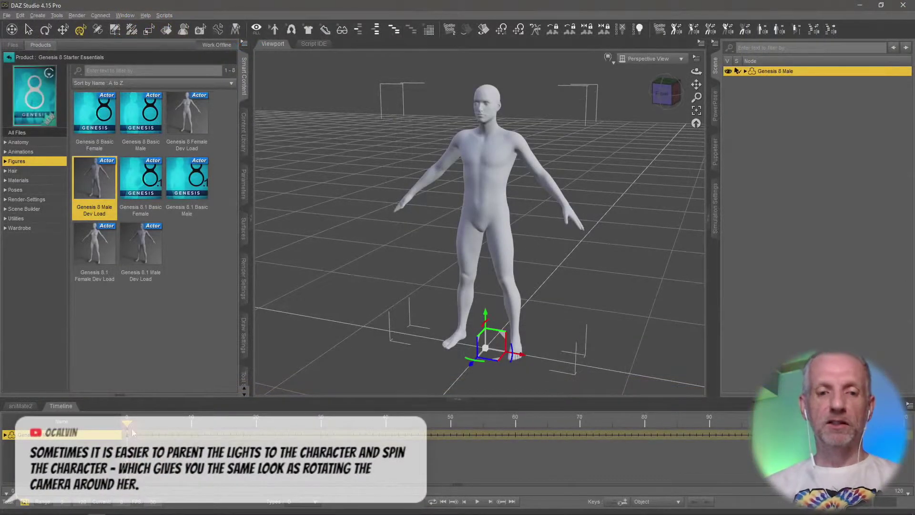
mouse_move(127, 424)
left_mouse_down()
mouse_move(641, 398)
mouse_move(787, 417)
mouse_move(533, 437)
mouse_move(127, 424)
left_mouse_up()
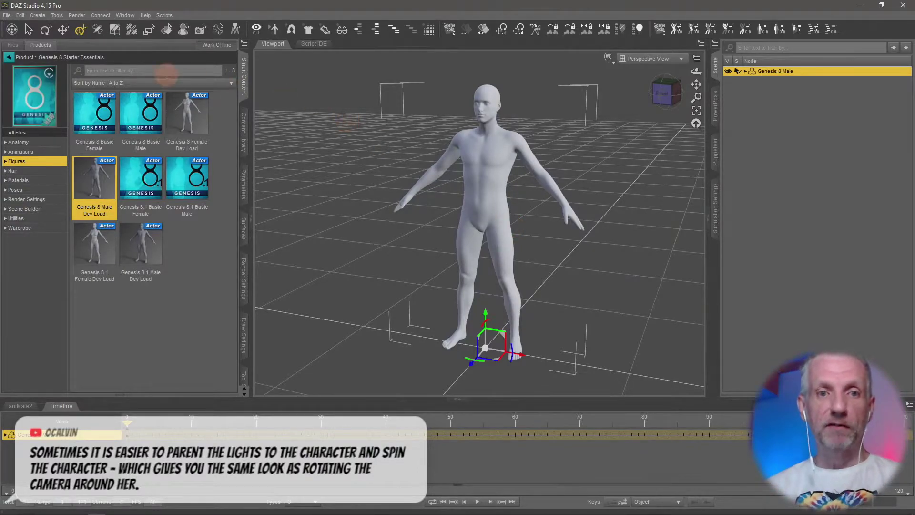
Step: Create a new camera named Camera that copies the active perspective view
left_click(40, 16)
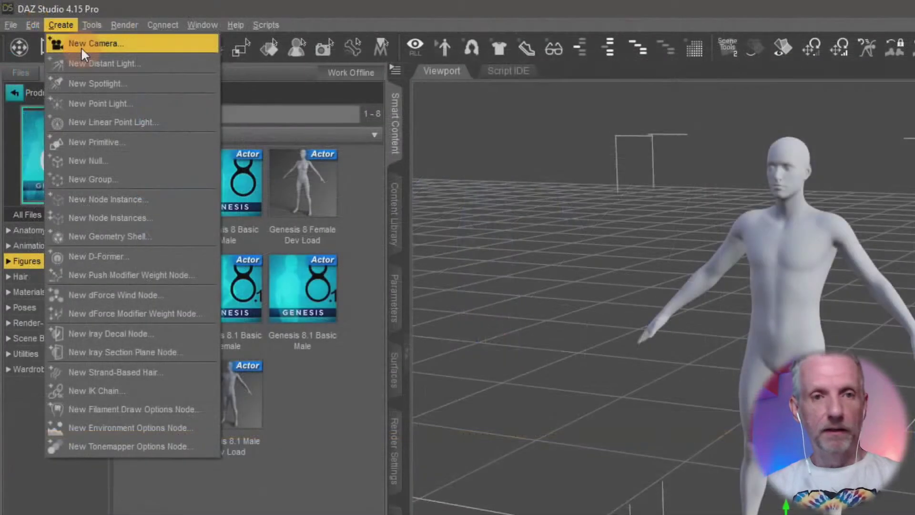
left_click(81, 47)
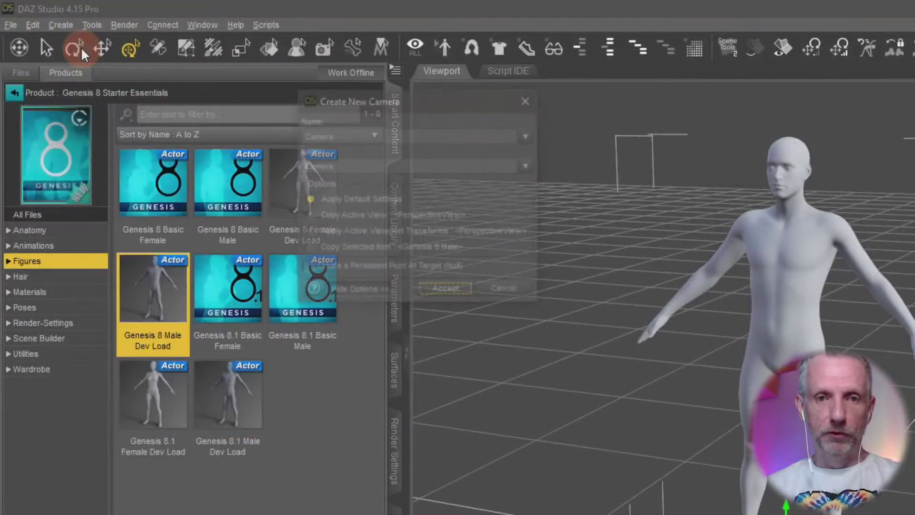
left_click(343, 218)
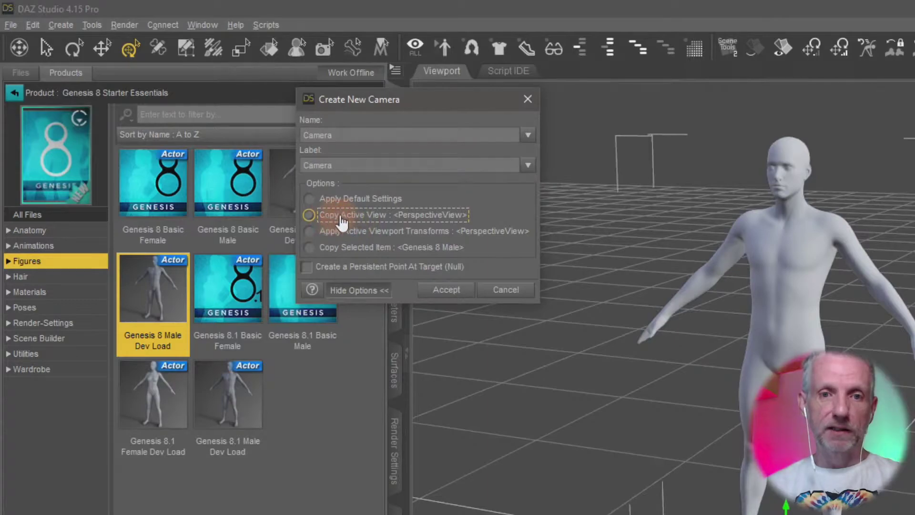
left_click(459, 294)
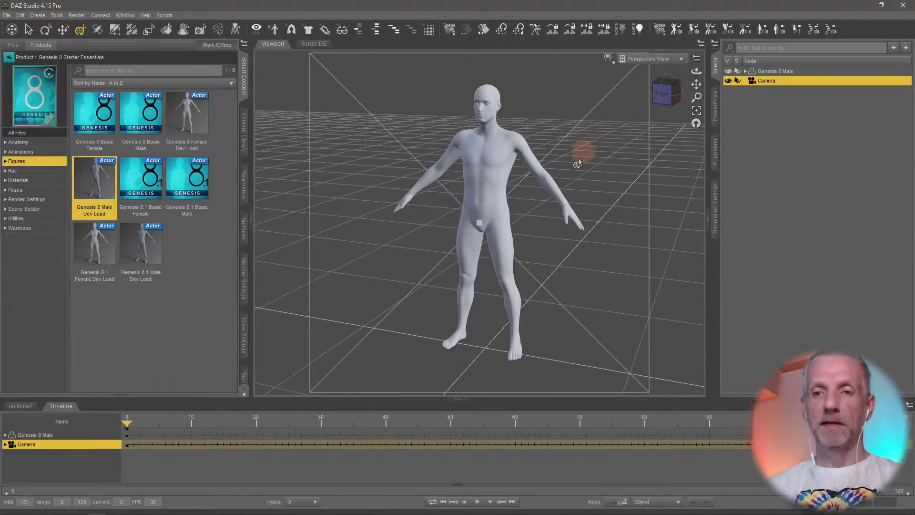
Step: Check the new camera's placement from outside and switch the viewport to look through it
left_click_drag(560, 228, 563, 239, "alt")
scroll(557, 229, "down", 5)
left_click(634, 59)
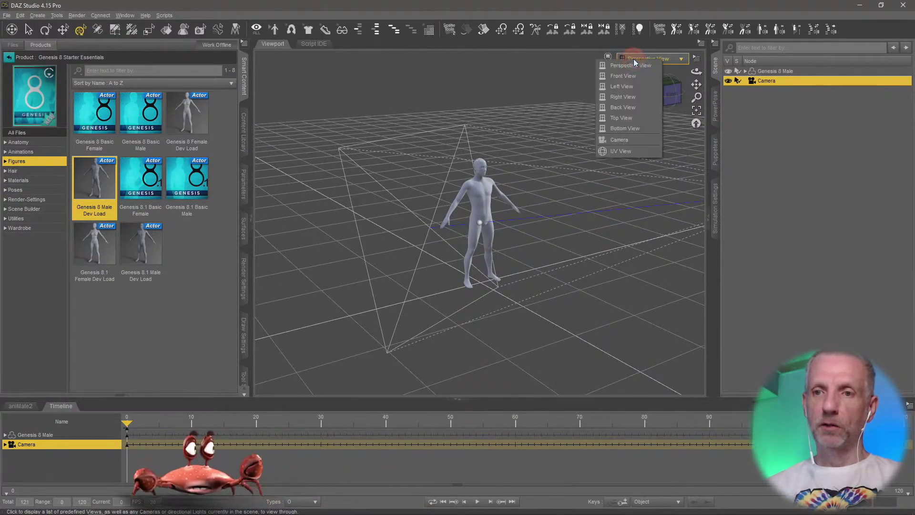
left_click(638, 139)
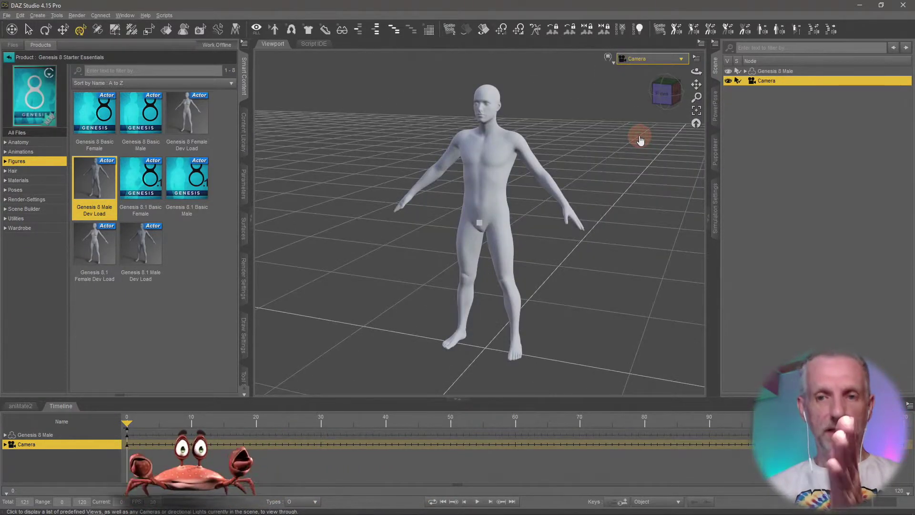
Step: Show the aspect frame in the camera view and reframe the figure within it
left_click(697, 58)
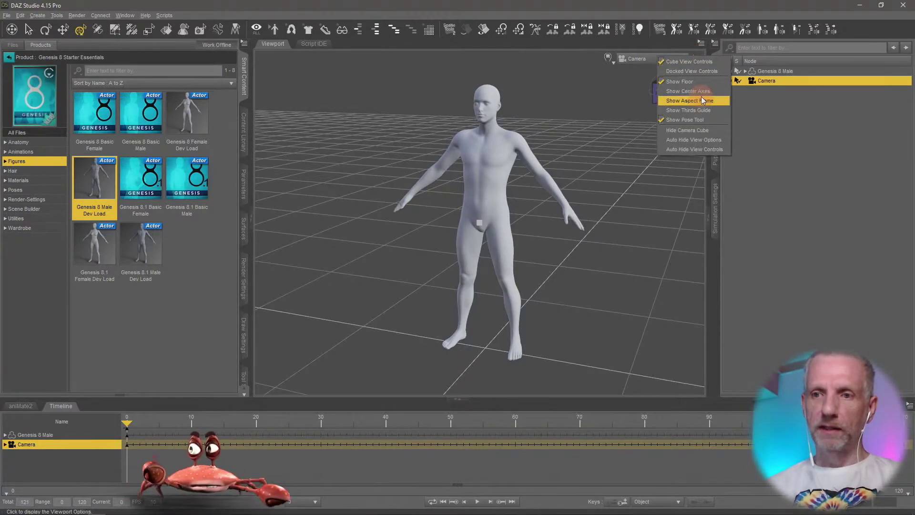
left_click(691, 97)
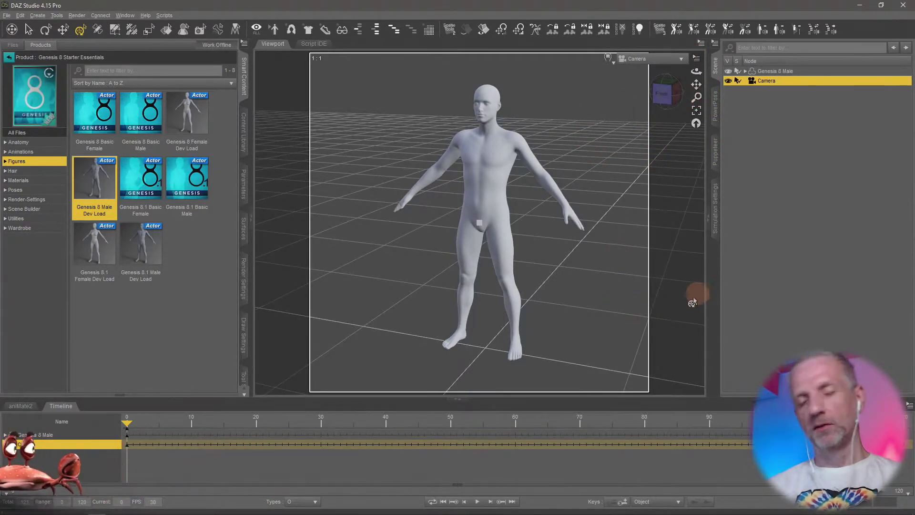
left_click_drag(583, 301, 581, 305)
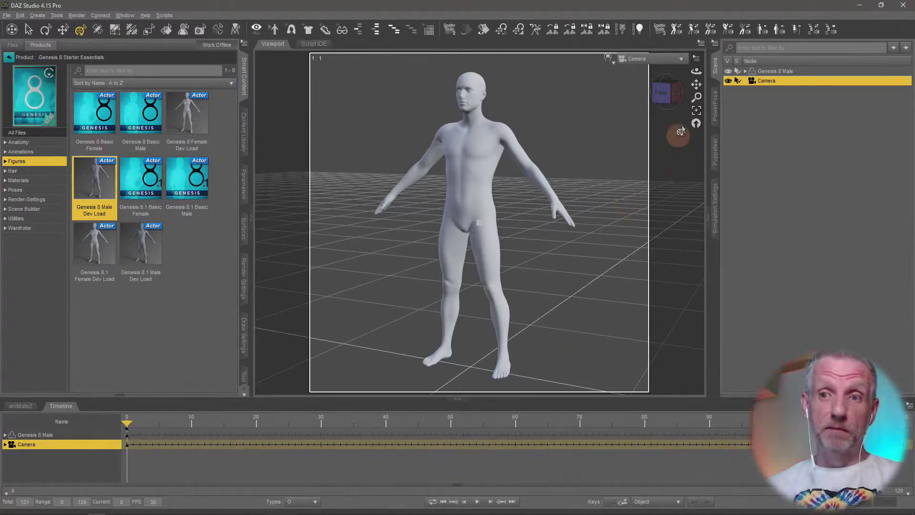
Step: Return the viewport to the Perspective View and hide the aspect frame
left_click(657, 59)
left_click(661, 77)
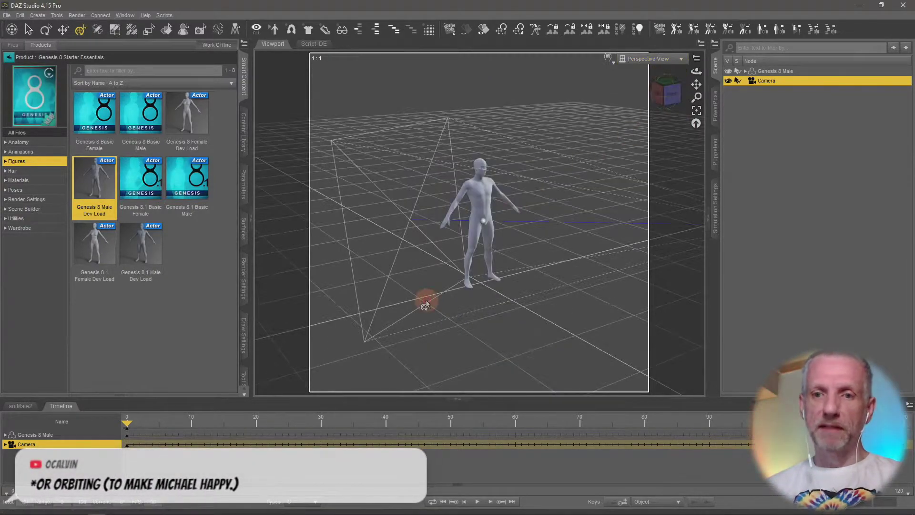
middle_click_drag(426, 303, 426, 303)
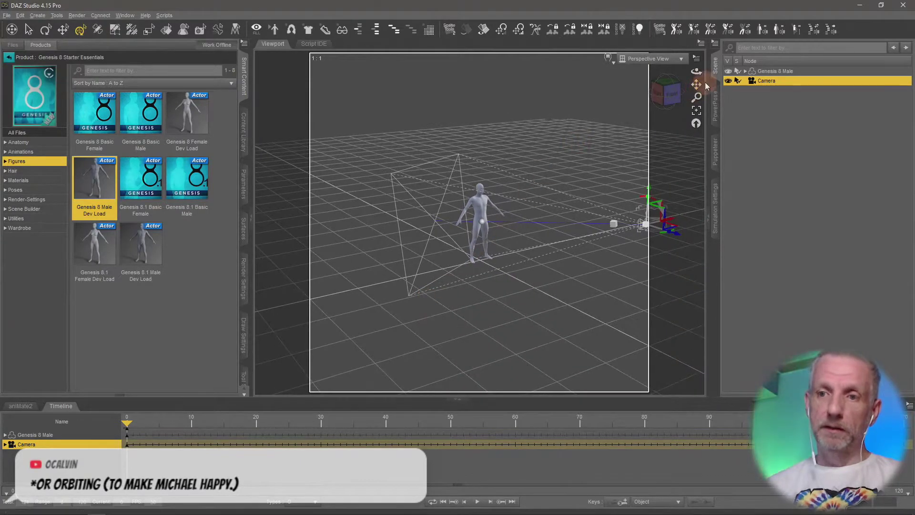
left_click(696, 58)
left_click(703, 107)
Step: Create a new null with default settings at the figure's base
mouse_move(561, 279)
middle_mouse_down()
mouse_move(561, 292)
mouse_move(554, 286)
middle_mouse_up()
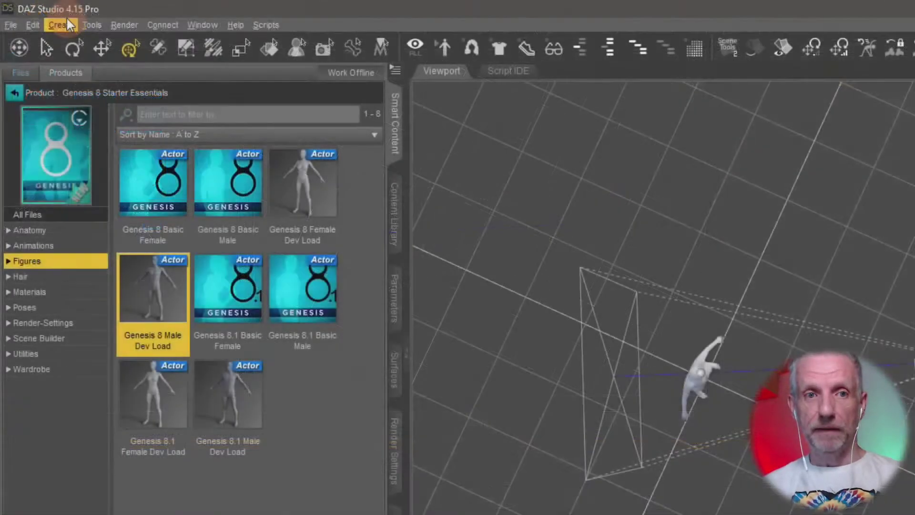
left_click(42, 16)
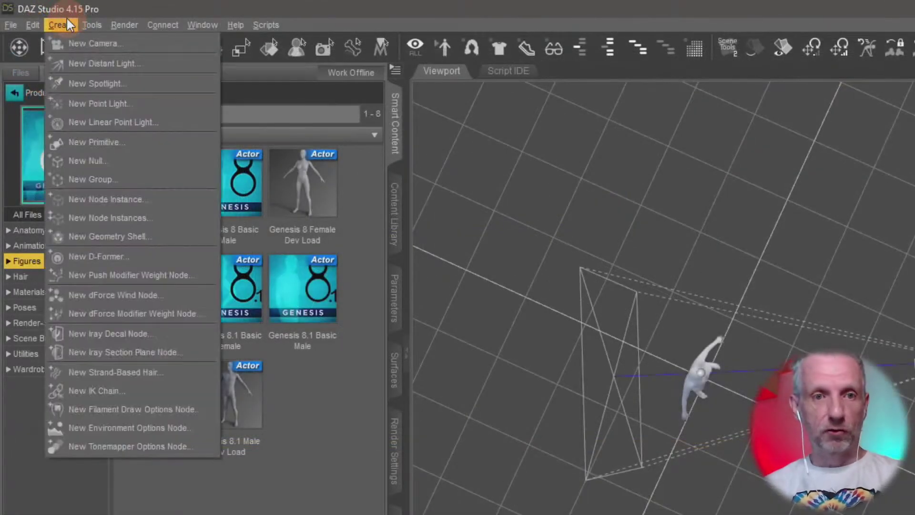
left_click(128, 162)
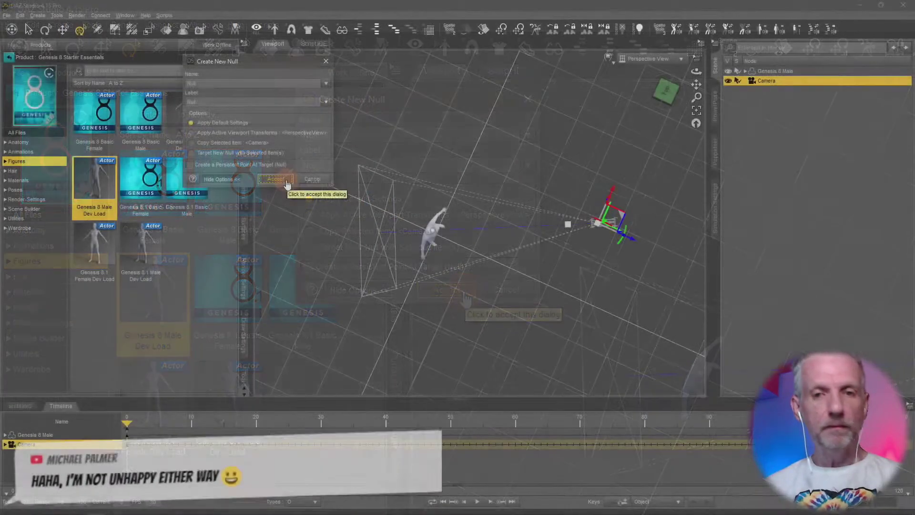
left_click(446, 290)
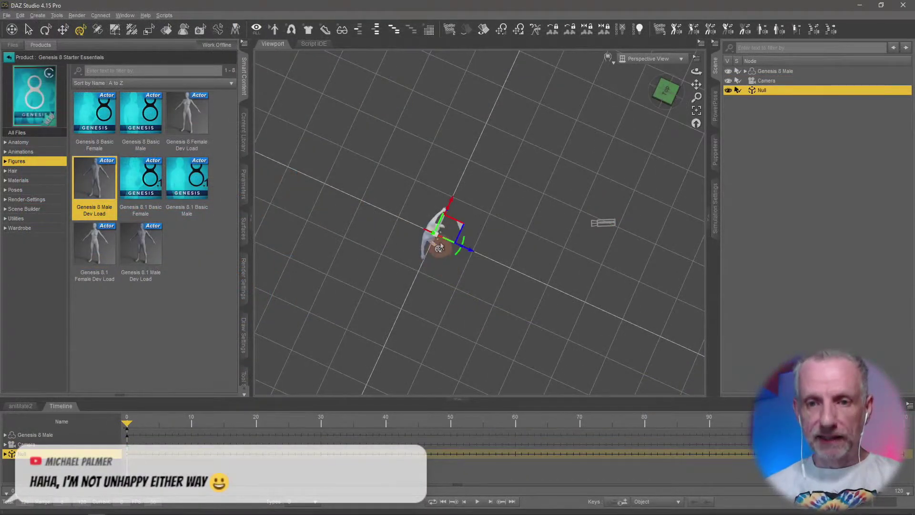
Step: Parent the camera to the null in the scene hierarchy and select the null
mouse_move(449, 283)
right_mouse_down()
mouse_move(445, 273)
mouse_move(450, 287)
mouse_move(456, 274)
mouse_move(447, 273)
mouse_move(452, 282)
right_mouse_up()
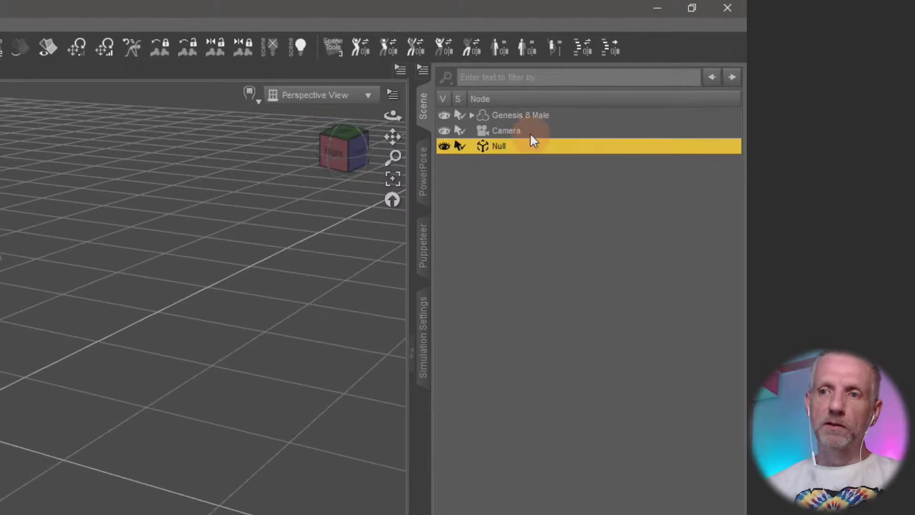
left_click(530, 134)
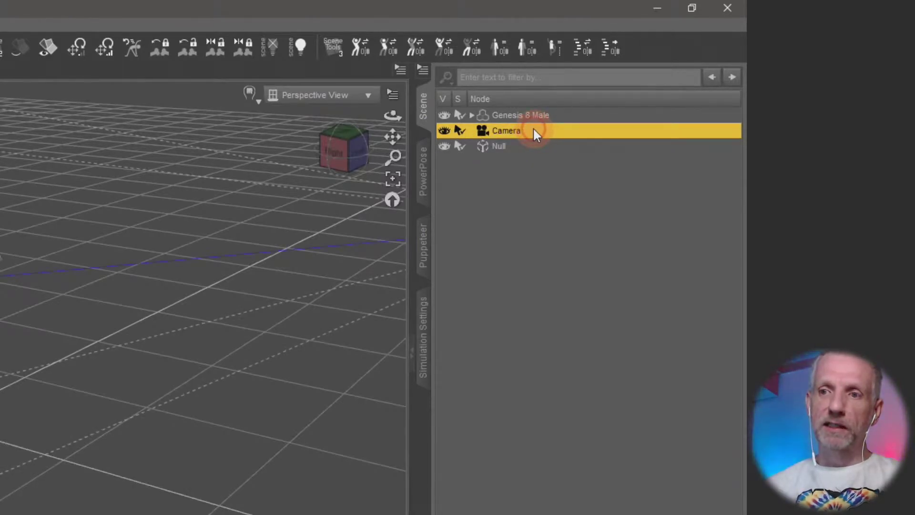
left_click_drag(534, 130, 532, 143)
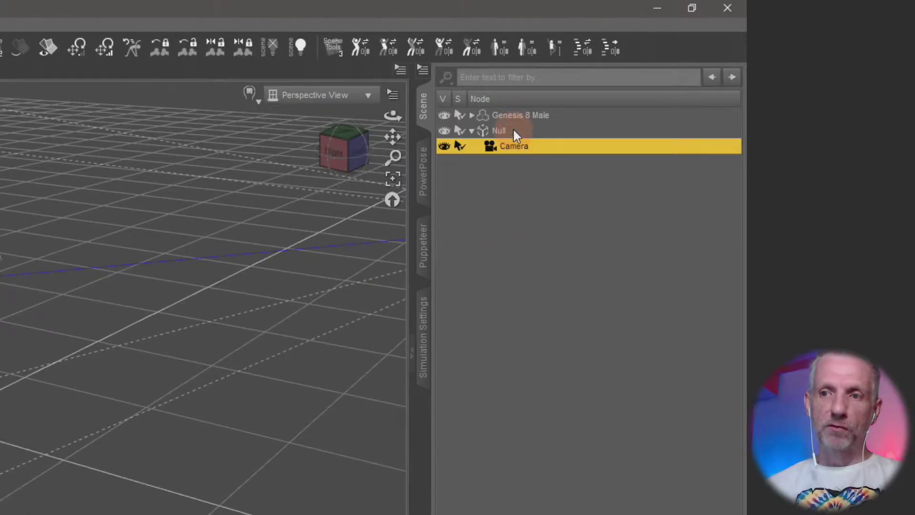
left_click(513, 129)
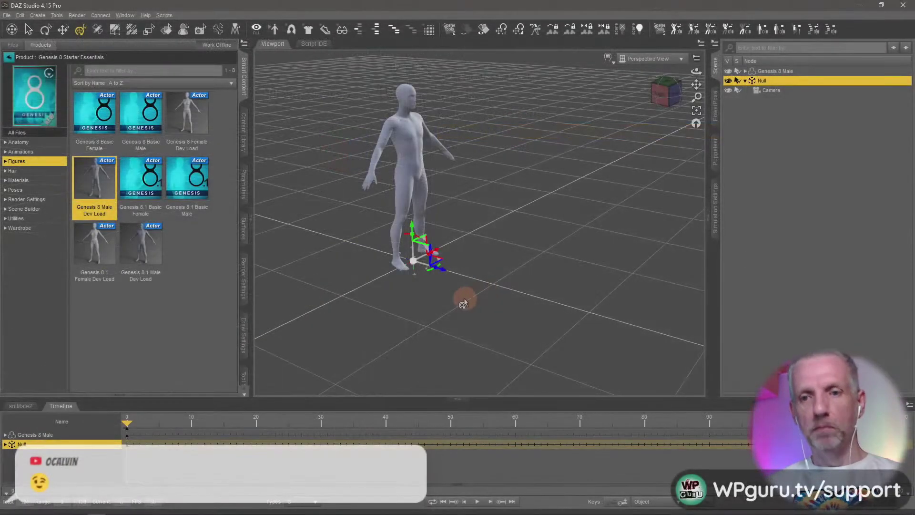
Step: Move the null away from the figure to test the camera parenting and undo the move
scroll(464, 298, "down", 8)
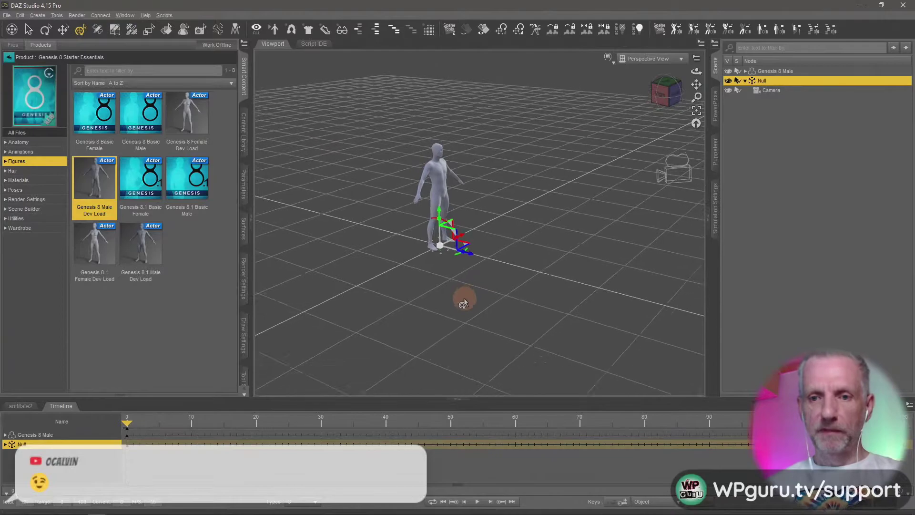
middle_click_drag(497, 265, 409, 306)
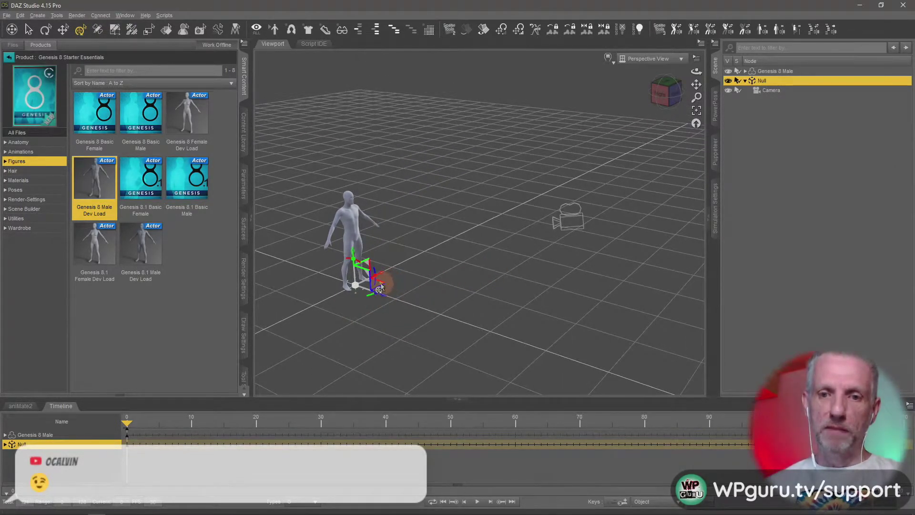
left_click_drag(382, 288, 443, 292)
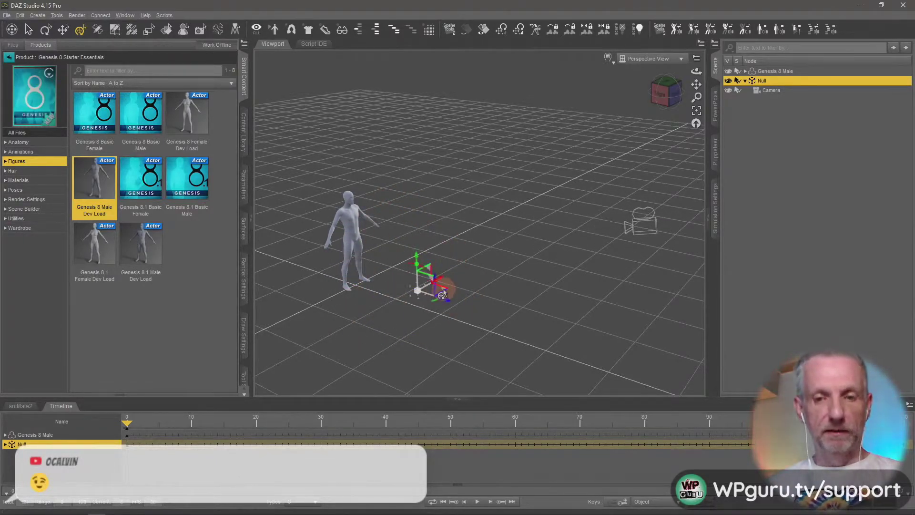
key("ctrl+z")
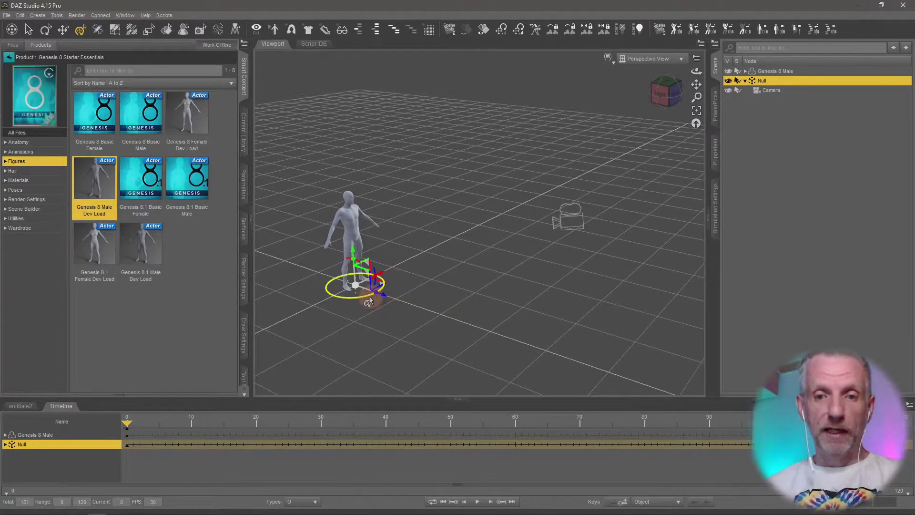
Step: Try rotating the null about its Y axis to orbit the camera around the figure
left_click_drag(369, 301, 400, 295)
left_click_drag(417, 288, 365, 318)
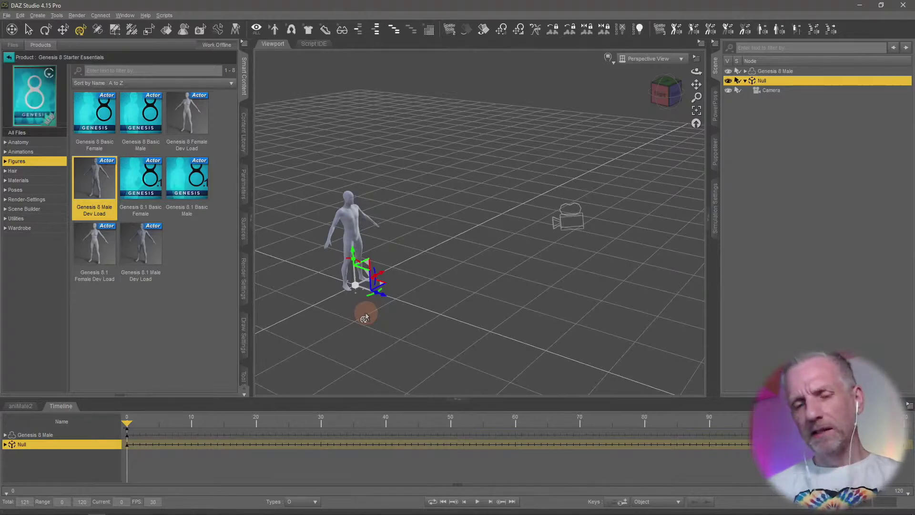
scroll(363, 317, "down", 3)
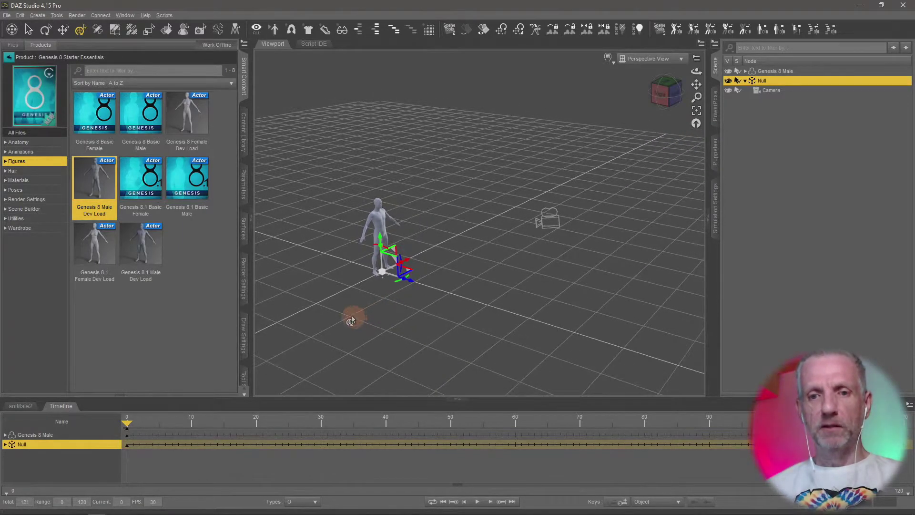
middle_click_drag(353, 319, 357, 323)
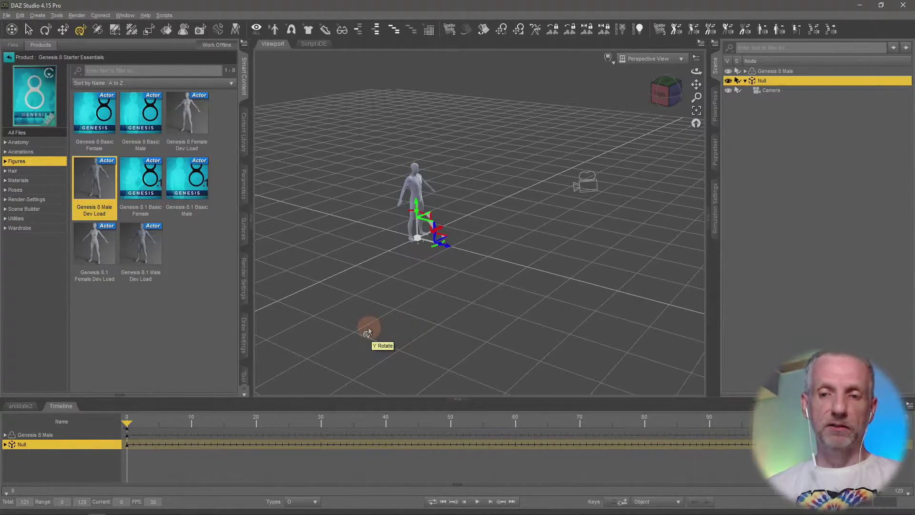
middle_click_drag(368, 332, 367, 332)
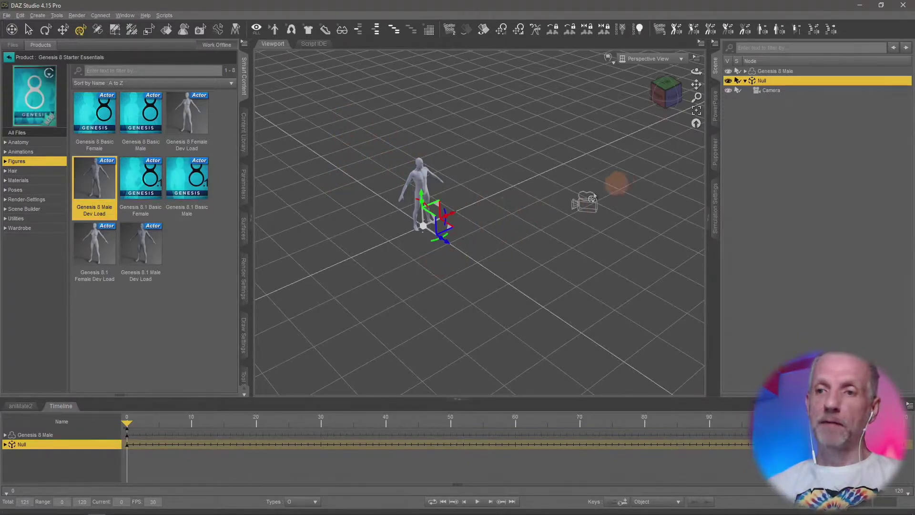
left_click_drag(433, 246, 411, 251)
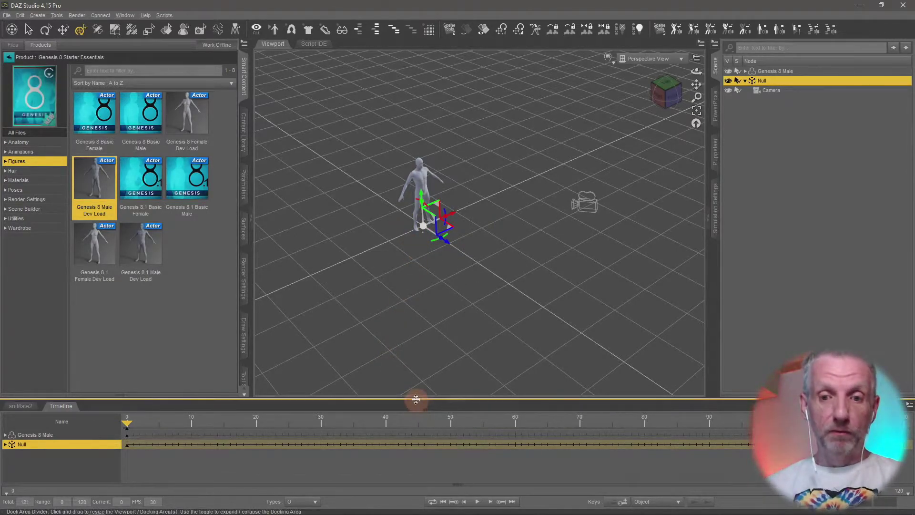
Step: Set the null's Y Rotate to 359 at frame 120 and create a keyframe there
left_click_drag(415, 399, 414, 386)
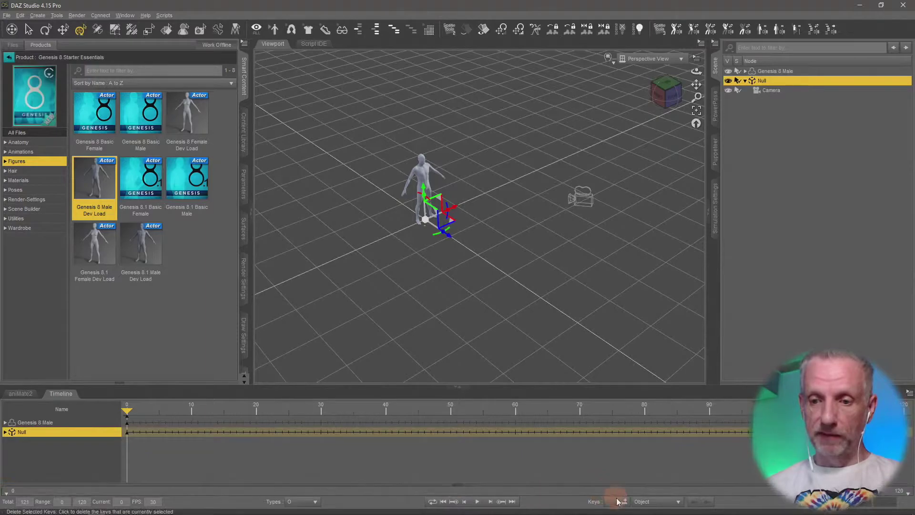
left_click(243, 180)
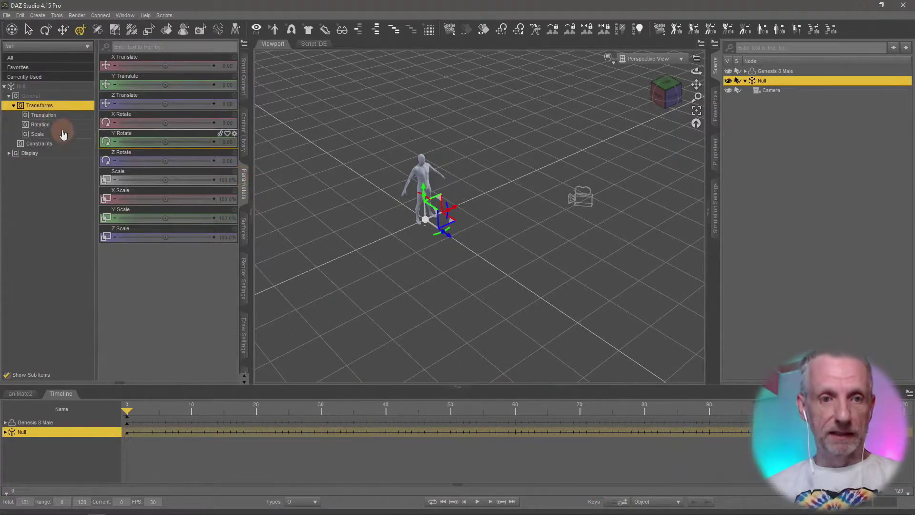
left_click(69, 125)
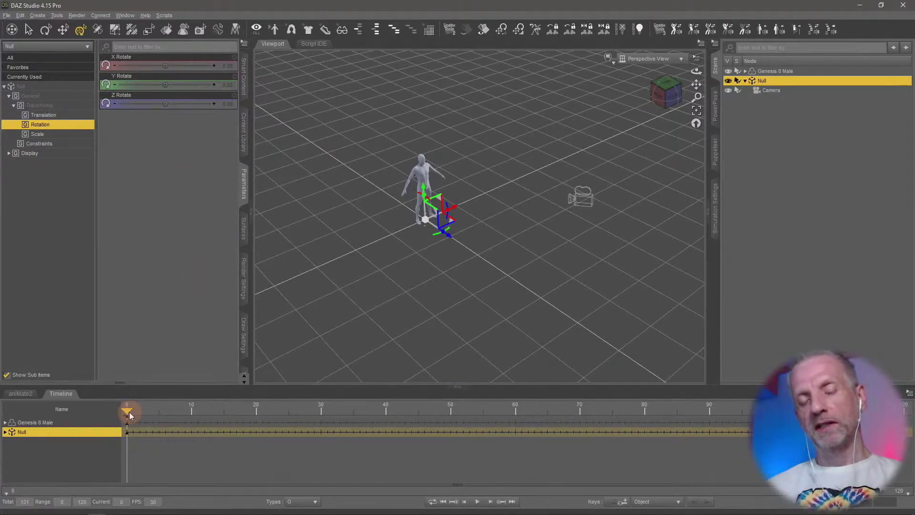
left_click_drag(127, 412, 488, 394)
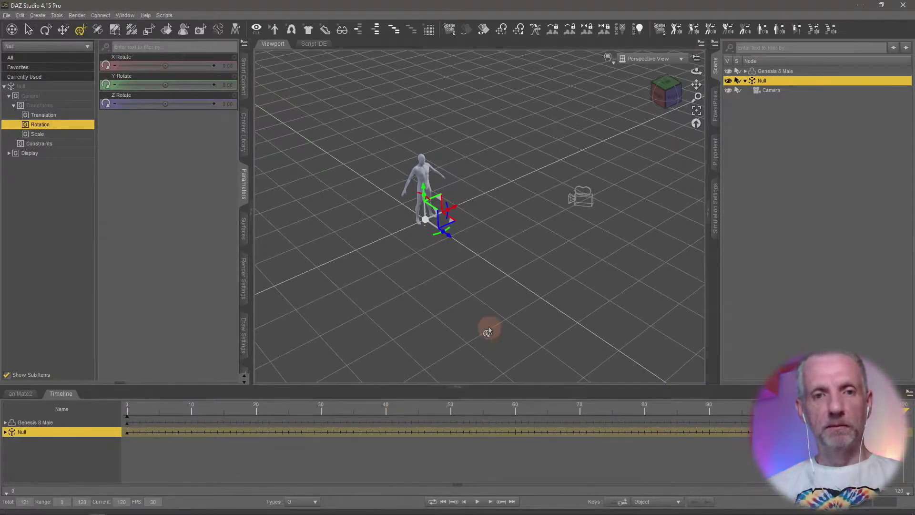
left_click(228, 84)
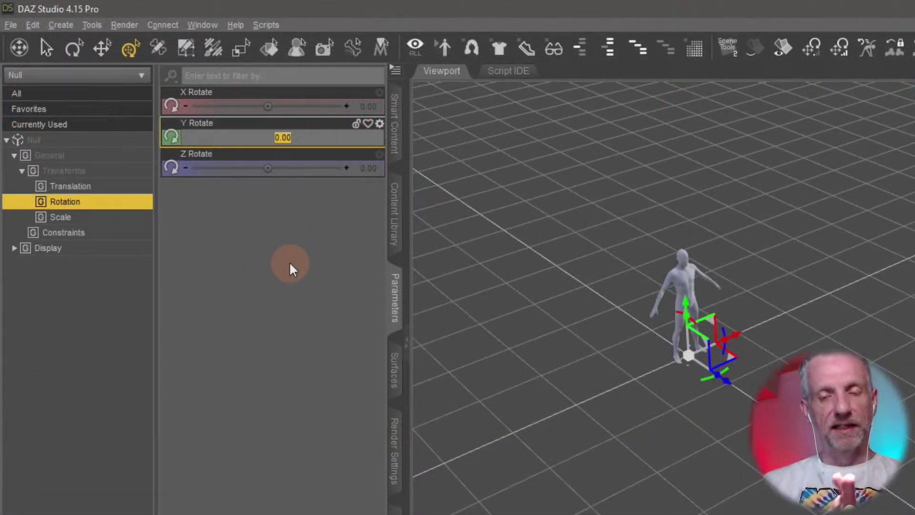
type("35")
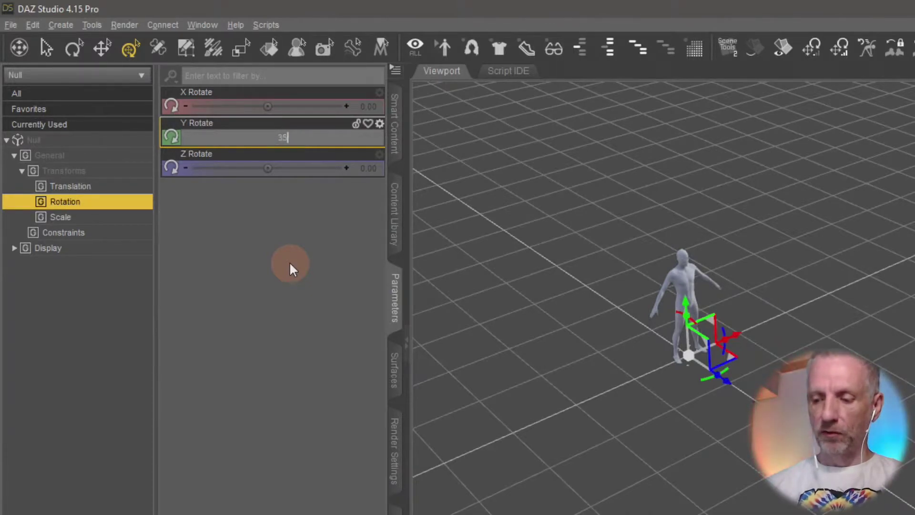
type("9")
key("Return")
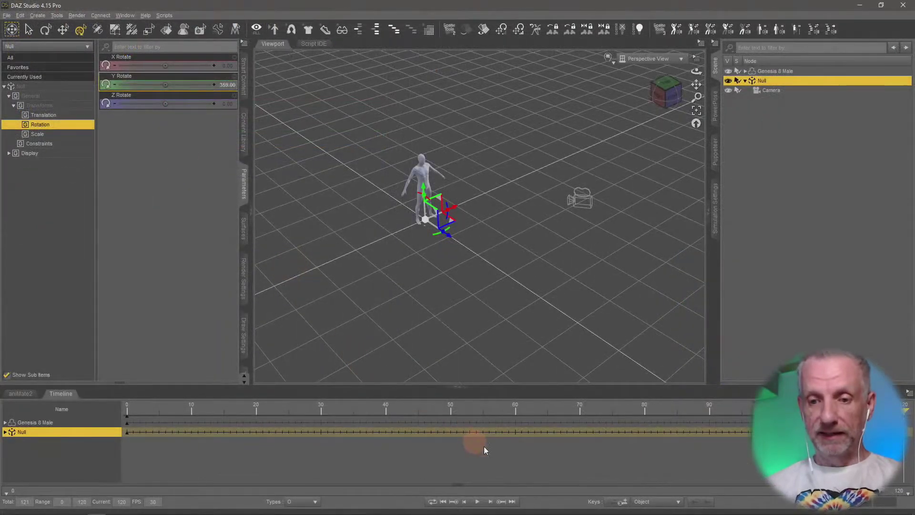
left_click(627, 503)
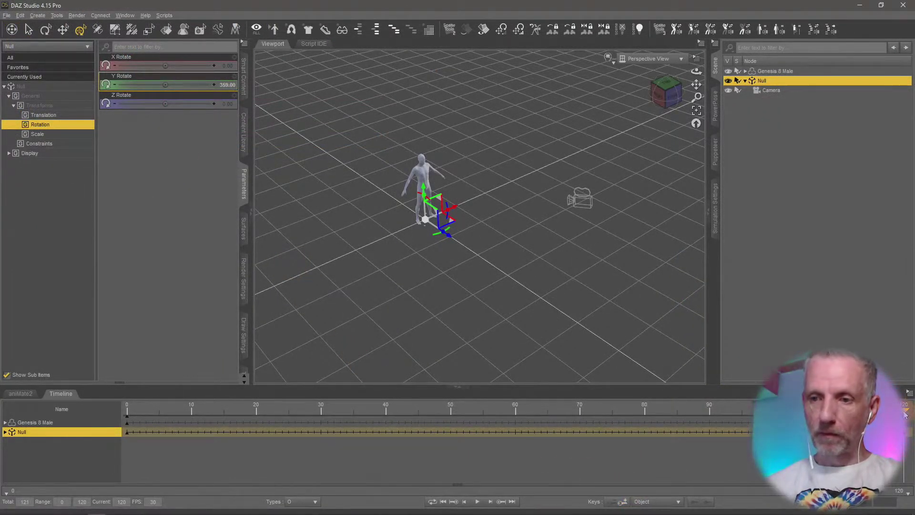
Step: Return to frame 0 and limit the timeline's property types to Rotation only
left_click_drag(743, 420, 104, 416)
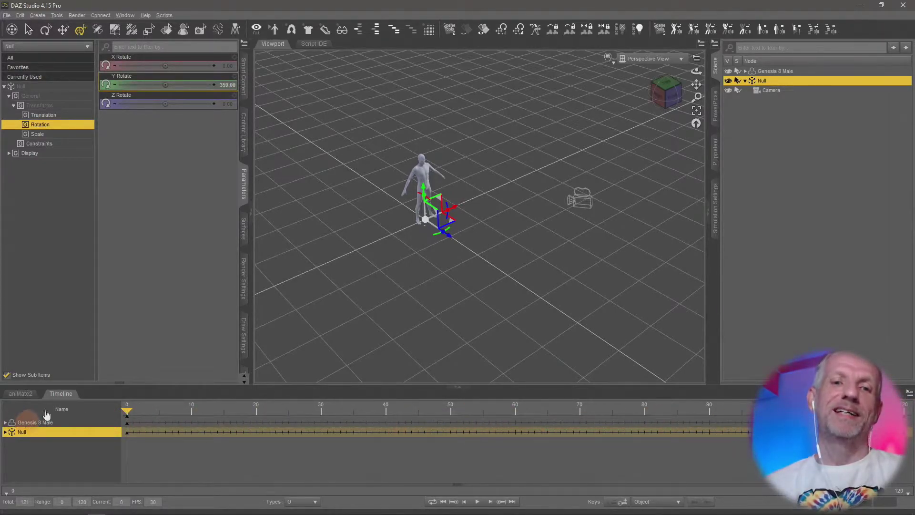
left_click(303, 502)
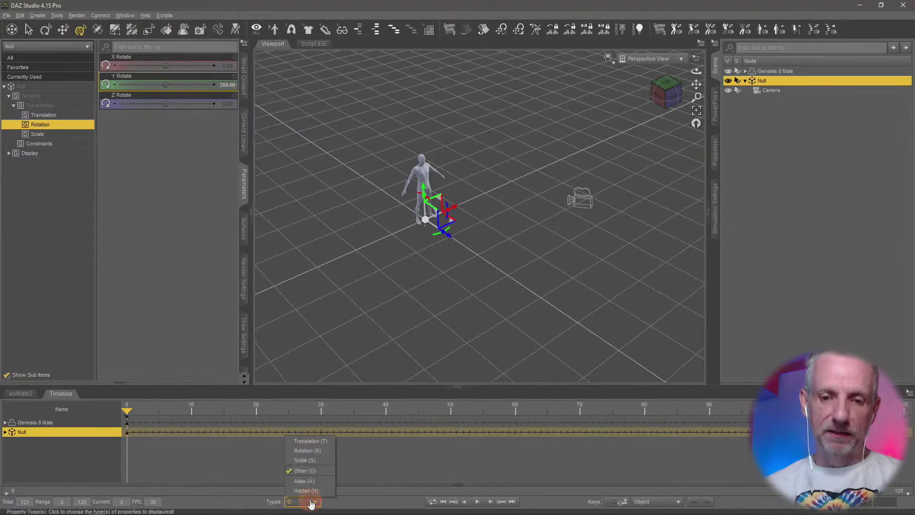
left_click(328, 450)
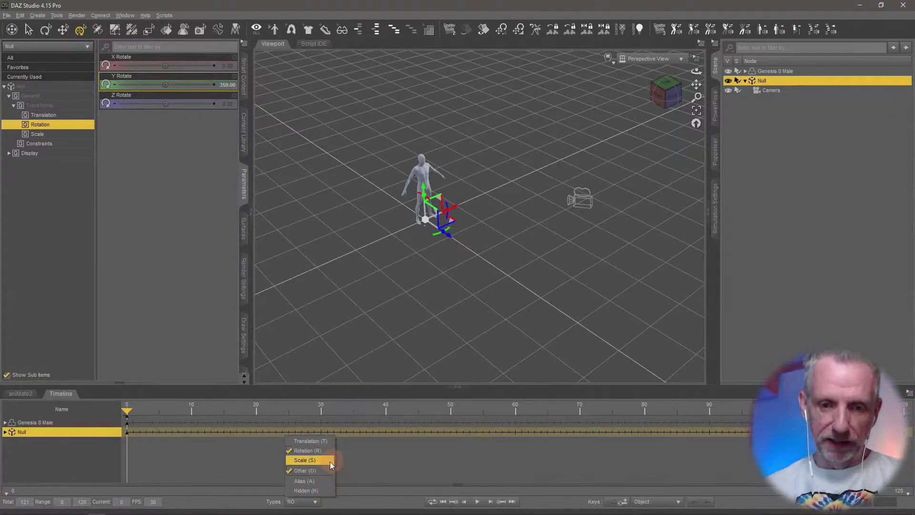
left_click(324, 472)
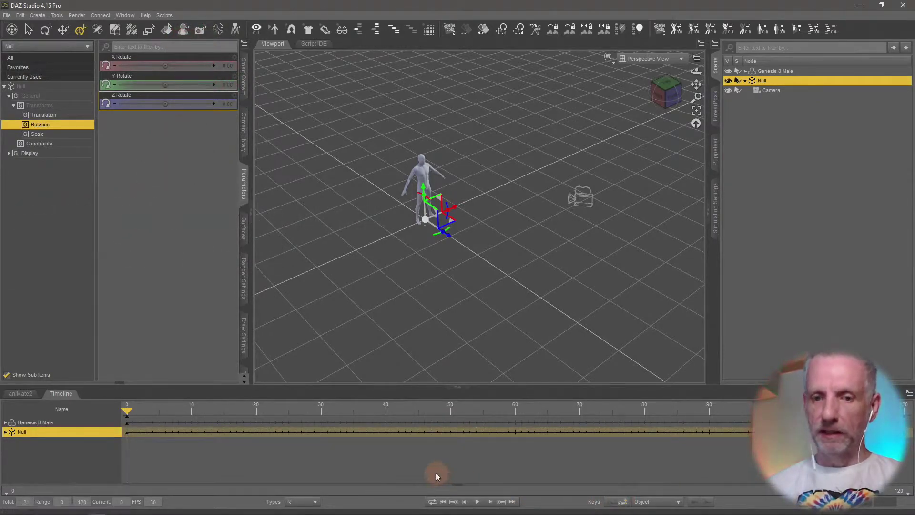
Step: Scrub the timeline from frame 0 to the end and back to check the camera's orbit around the figure
left_click_drag(130, 411, 686, 474)
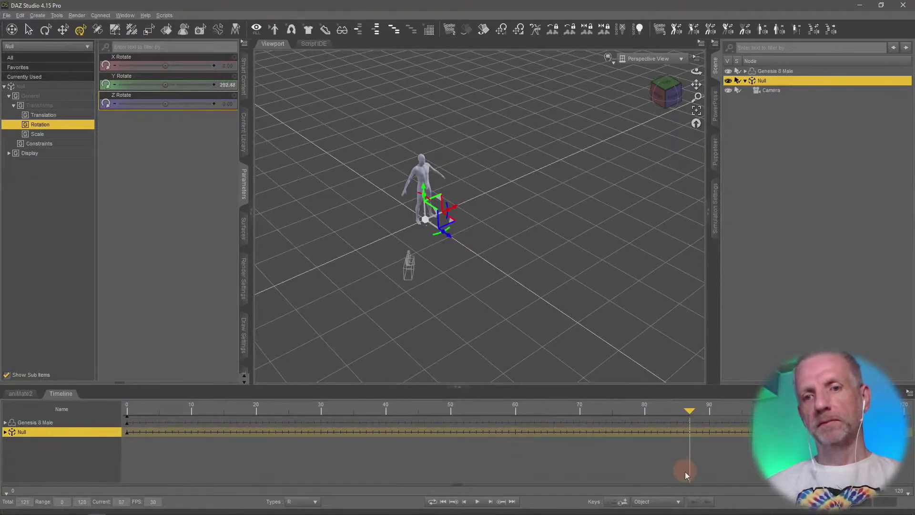
left_click_drag(747, 485, 908, 507)
left_click_drag(838, 510, 102, 502)
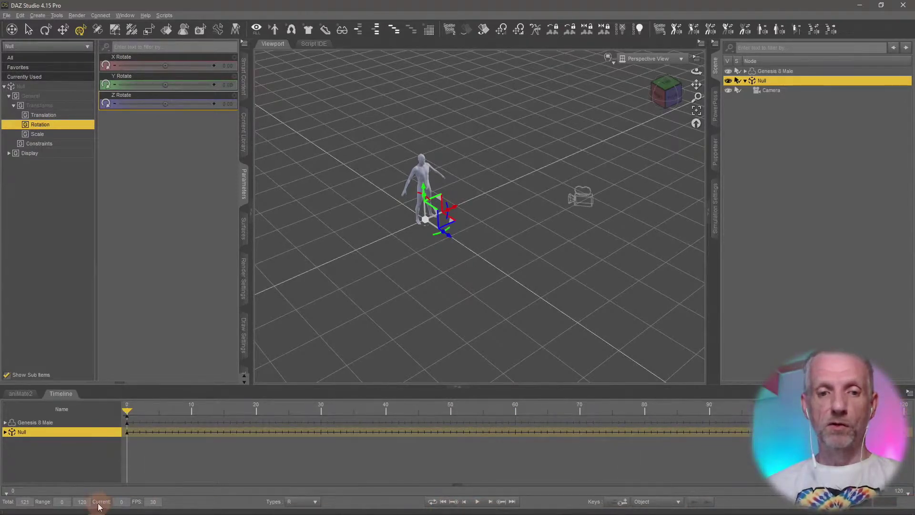
Step: Look through the scene camera, preview the turntable animation and return to the first frame
left_click(632, 64)
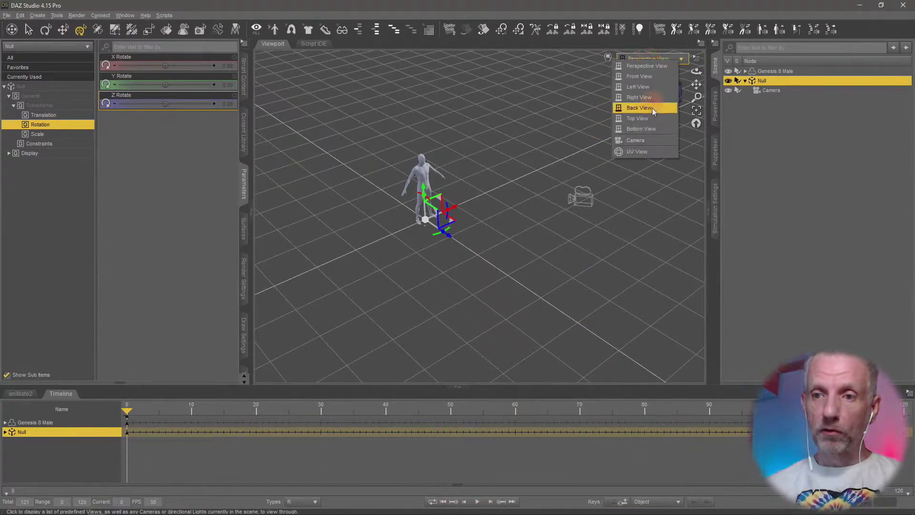
left_click(653, 139)
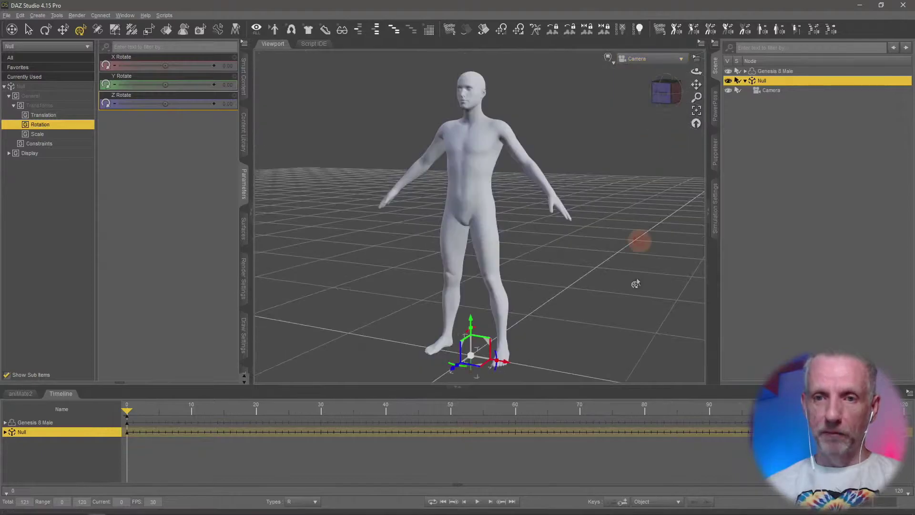
left_click(475, 502)
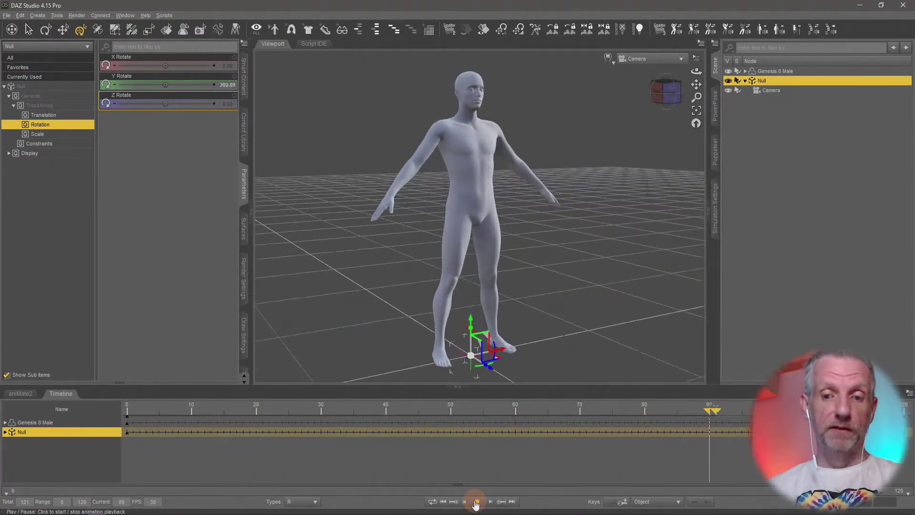
left_click(475, 501)
left_click(443, 502)
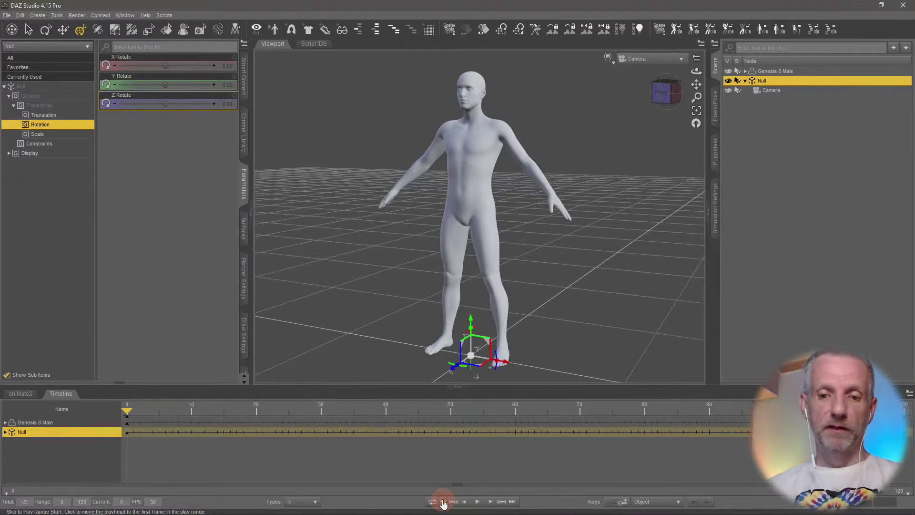
Step: Reverse the turntable direction by setting the null's Y Rotate to -359 at the last frame
left_click(510, 502)
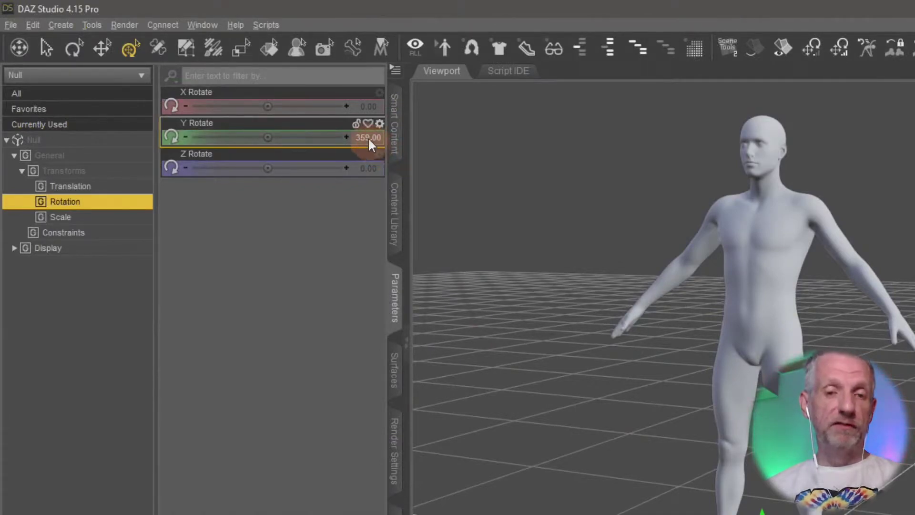
left_click(369, 139)
type("-3")
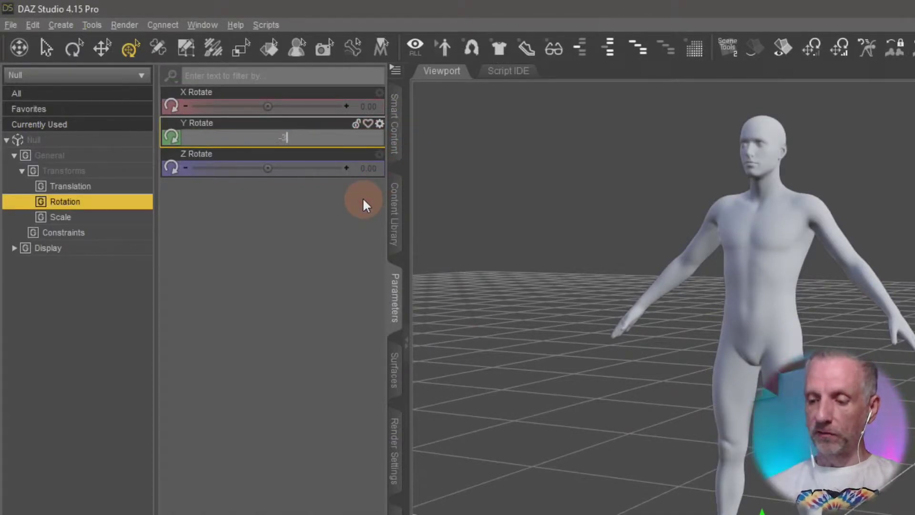
type("59")
key("Return")
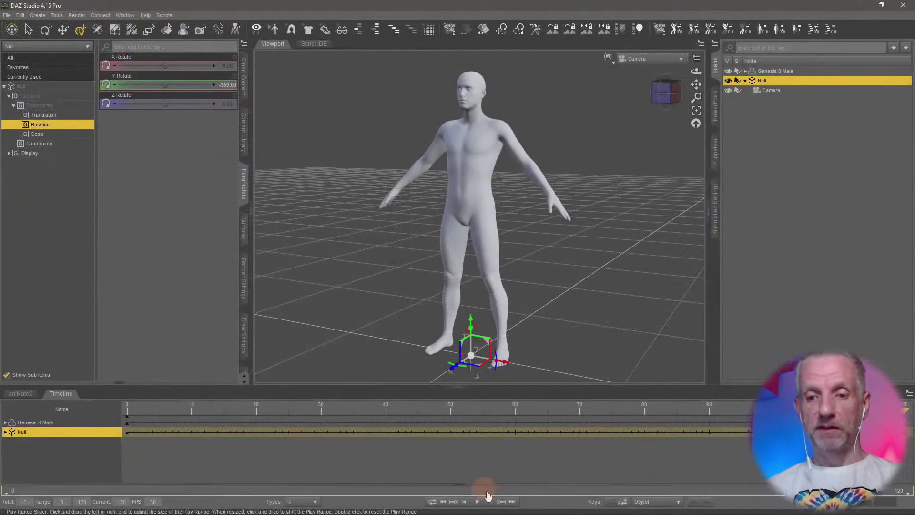
Step: Play back the reversed turntable through the camera, stop it and return to the first frame
left_click(476, 501)
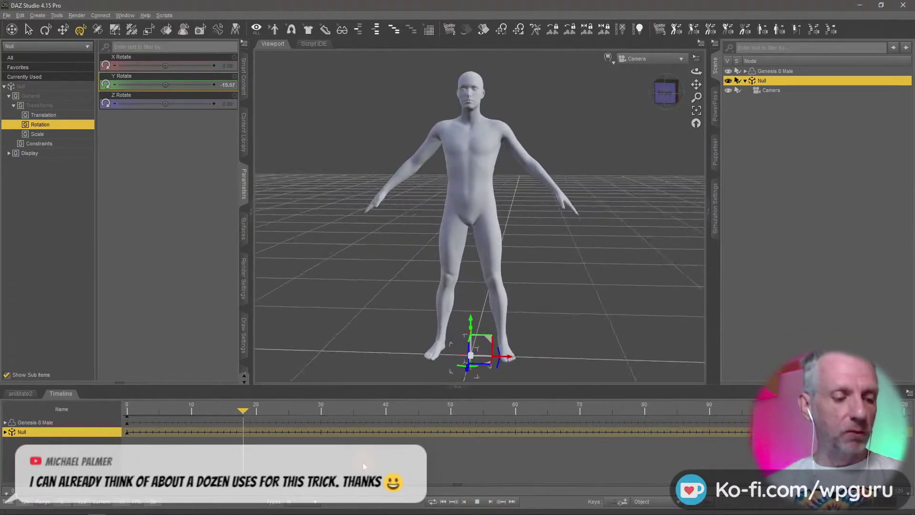
left_click(478, 501)
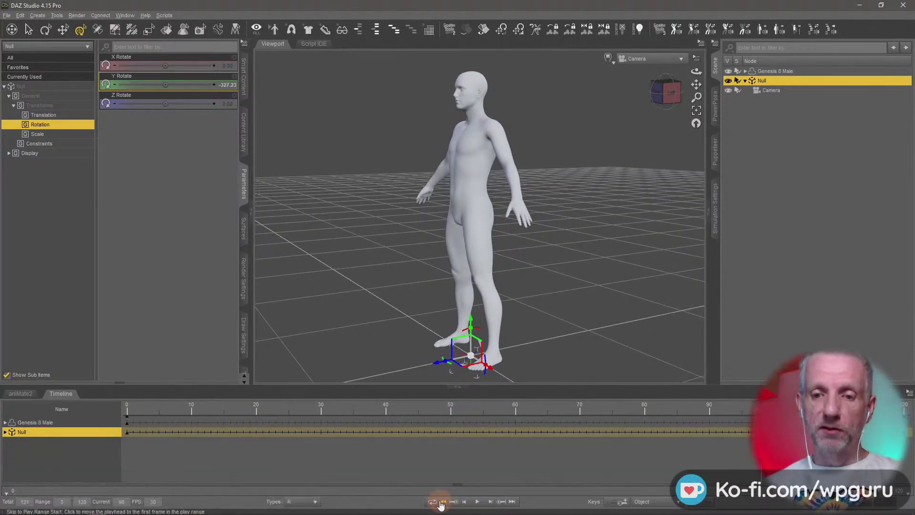
left_click(442, 501)
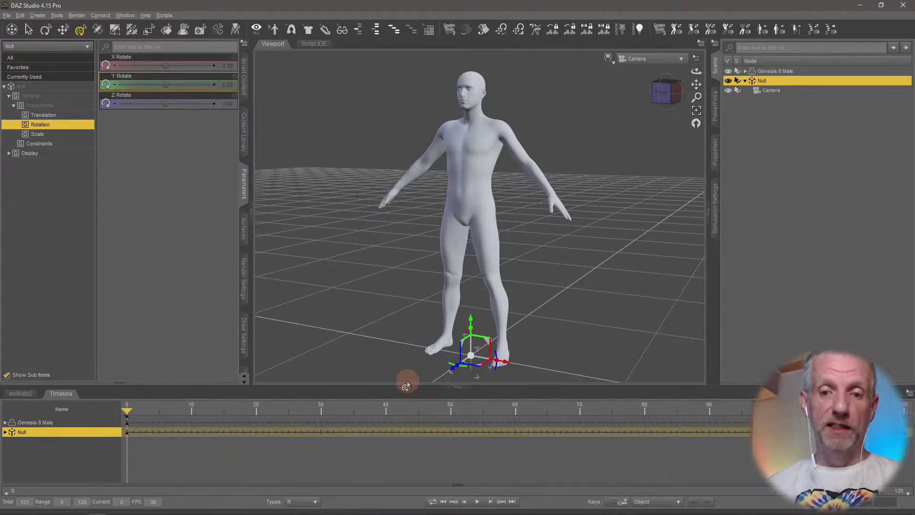
Step: Enlarge the timeline area and expand the null's rotation properties to select its Y Rotate channel
left_click_drag(406, 385, 410, 317)
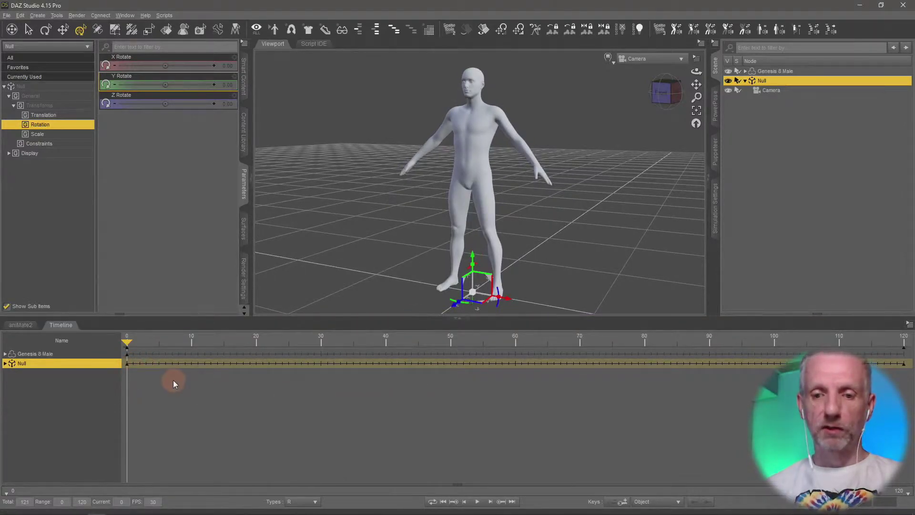
left_click(5, 363)
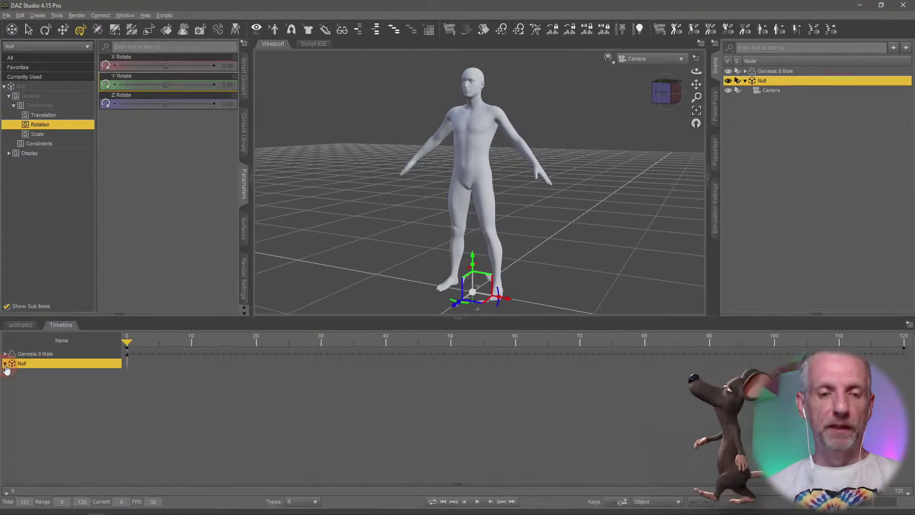
left_click(9, 373)
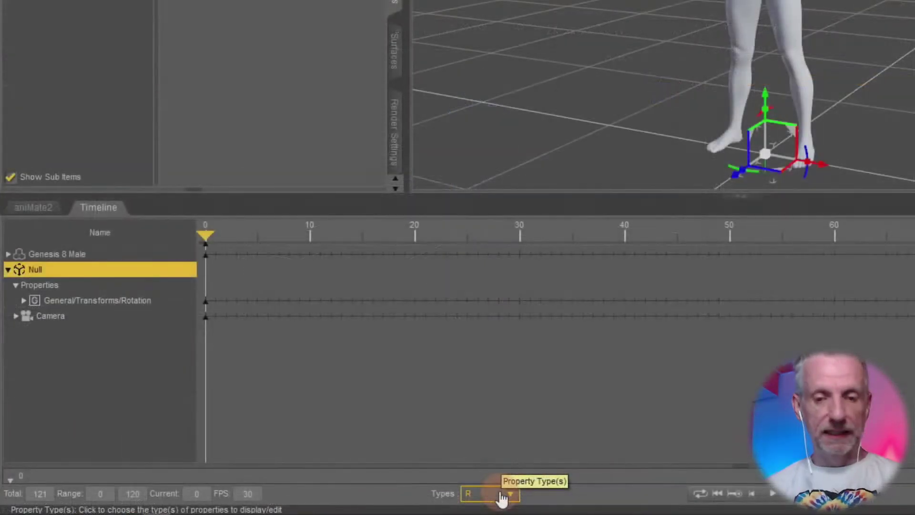
left_click(310, 503)
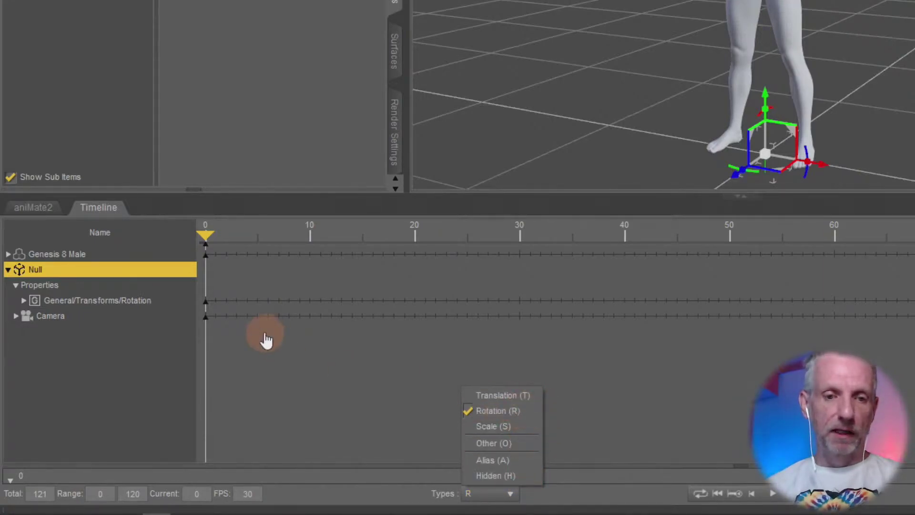
left_click(93, 301)
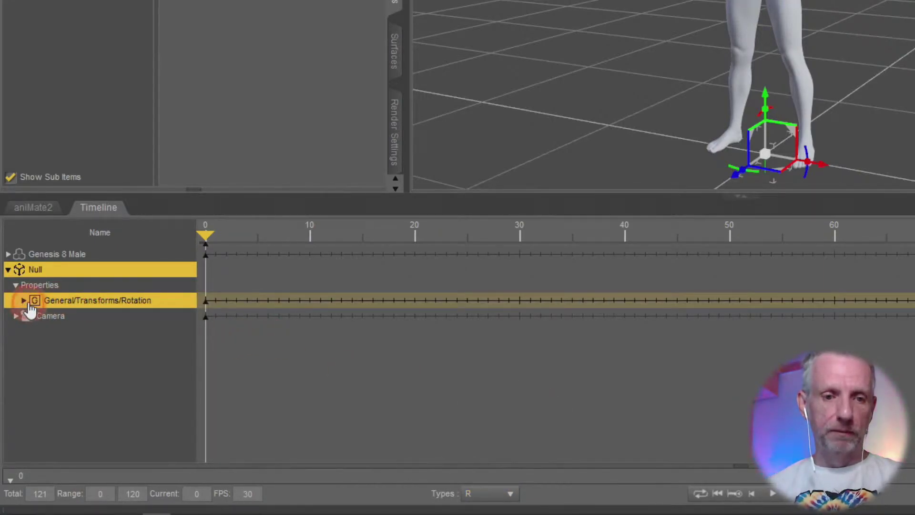
left_click(23, 300)
left_click(95, 332)
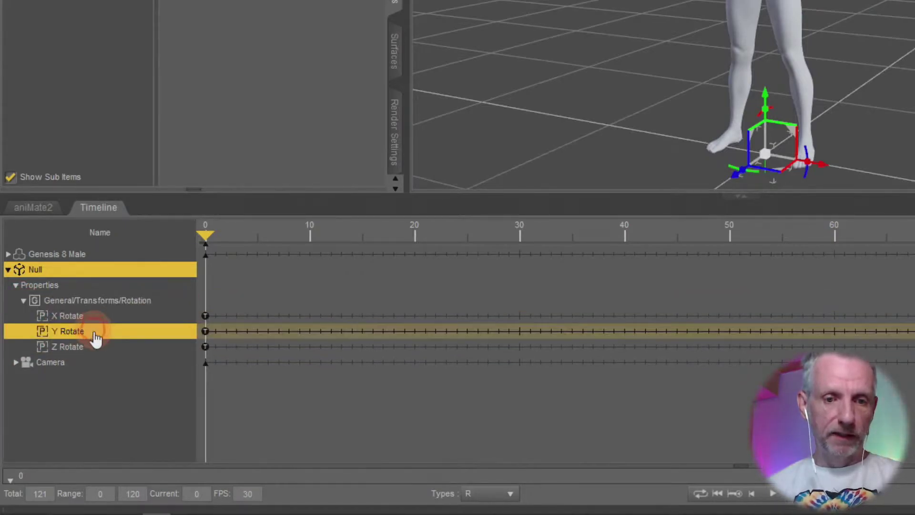
Step: Select the first and last Y Rotate keyframes of the null and set their interpolation to Linear
left_click(205, 331)
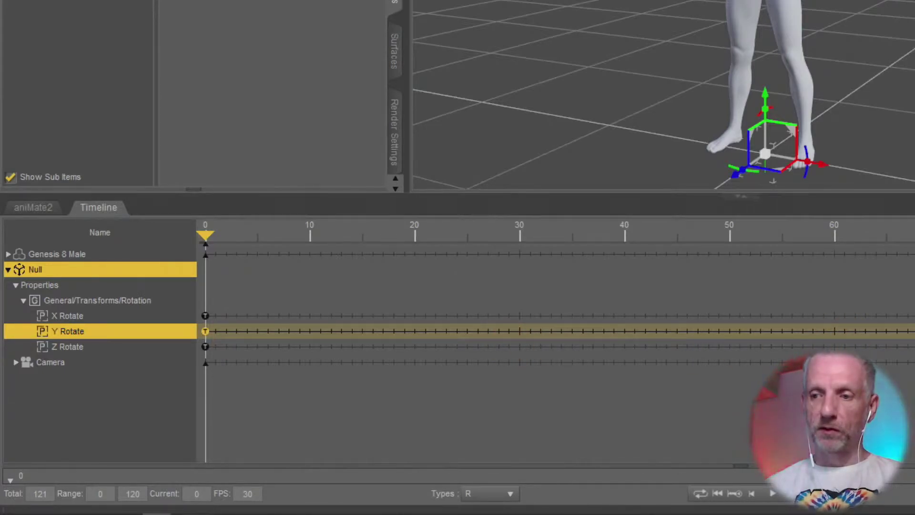
left_click(684, 330)
left_click(300, 363)
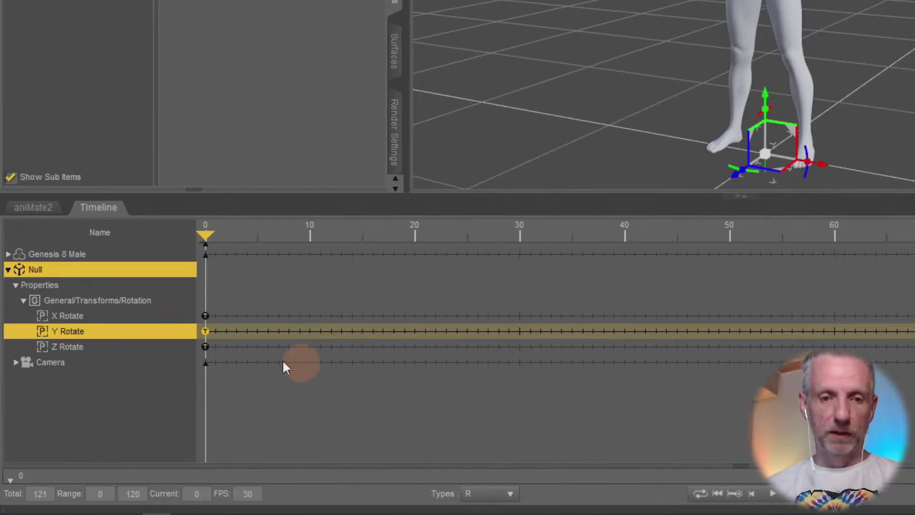
left_click(914, 377)
left_click(729, 331)
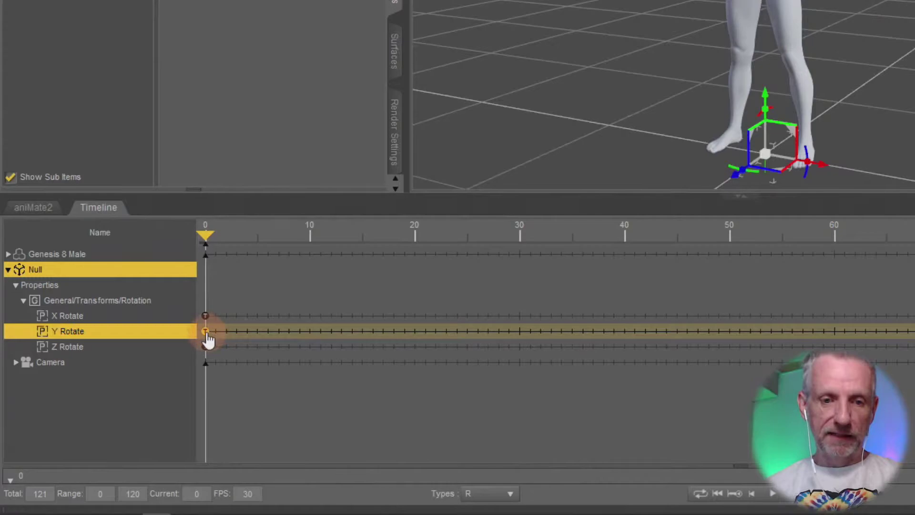
right_click(205, 336)
mouse_move(297, 263)
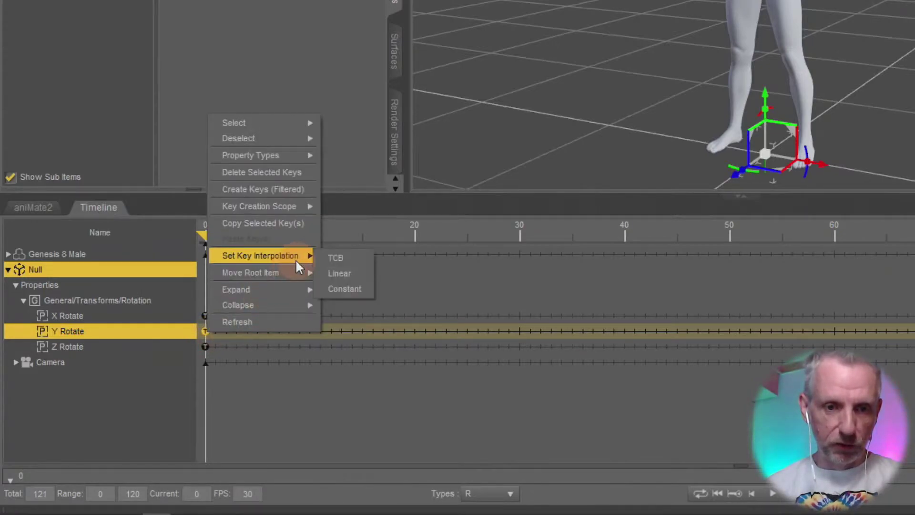
left_click(351, 275)
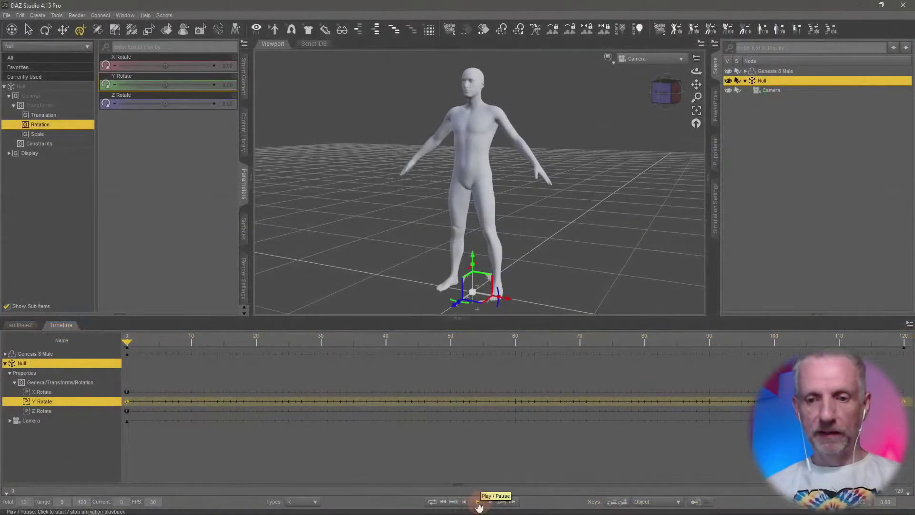
Step: Play back the turntable with the linear Y Rotate keyframes, stop it and return to the first frame
left_click(478, 502)
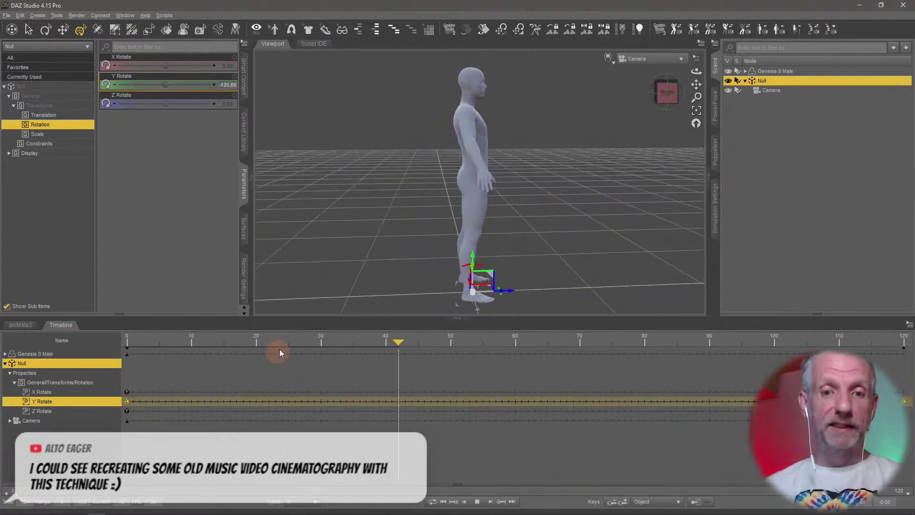
left_click(59, 324)
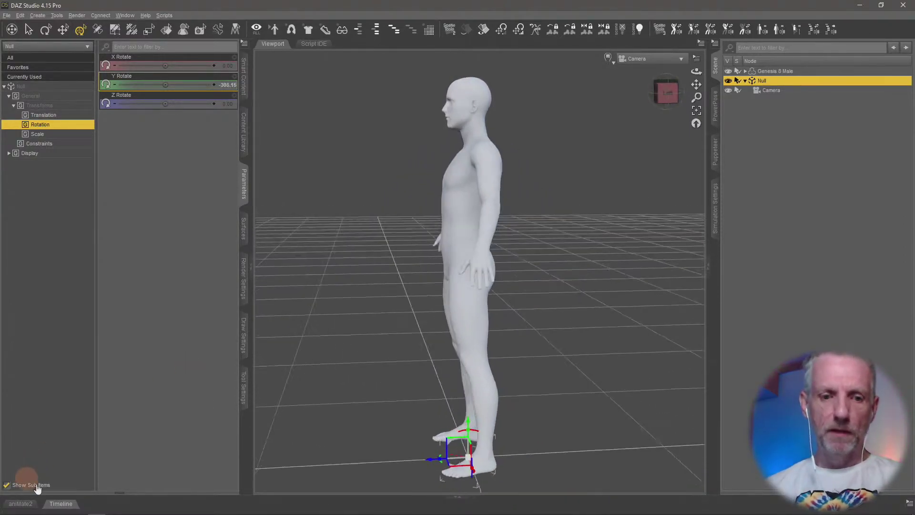
left_click(60, 503)
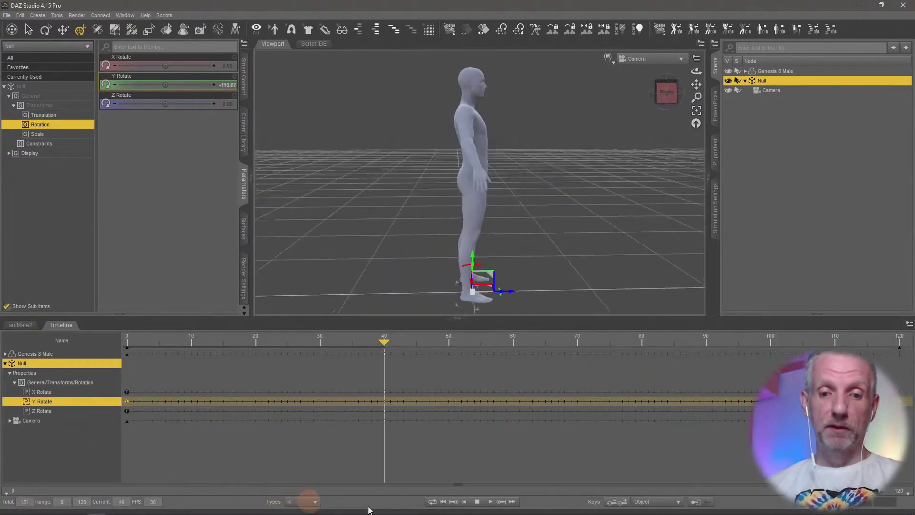
left_click(477, 501)
left_click(444, 502)
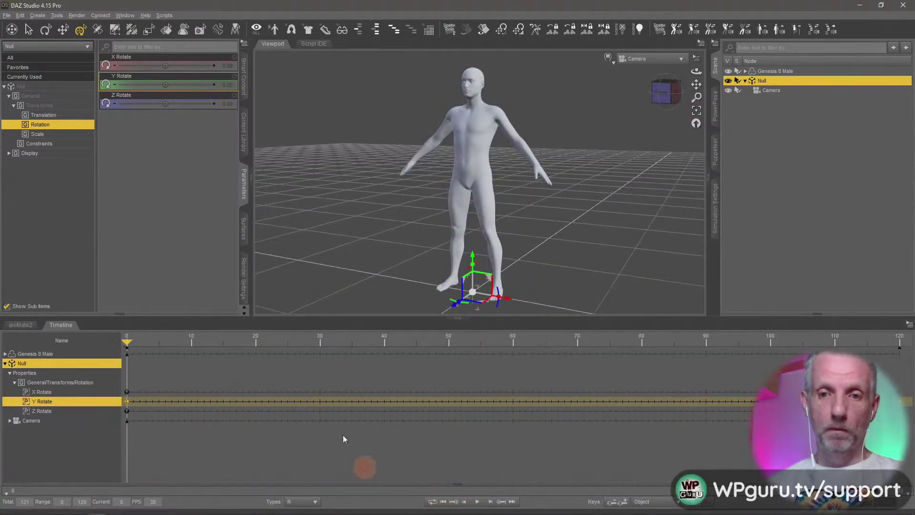
Step: Shrink the timeline area and empty the scene by deleting the null with its camera and the Genesis 8 Male
left_click_drag(292, 318, 306, 414)
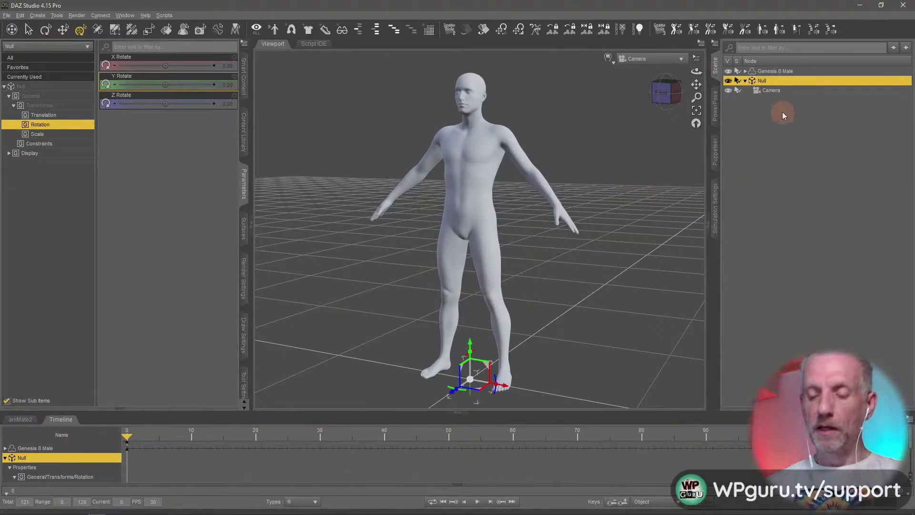
key("Delete")
left_click(785, 74)
key("Delete")
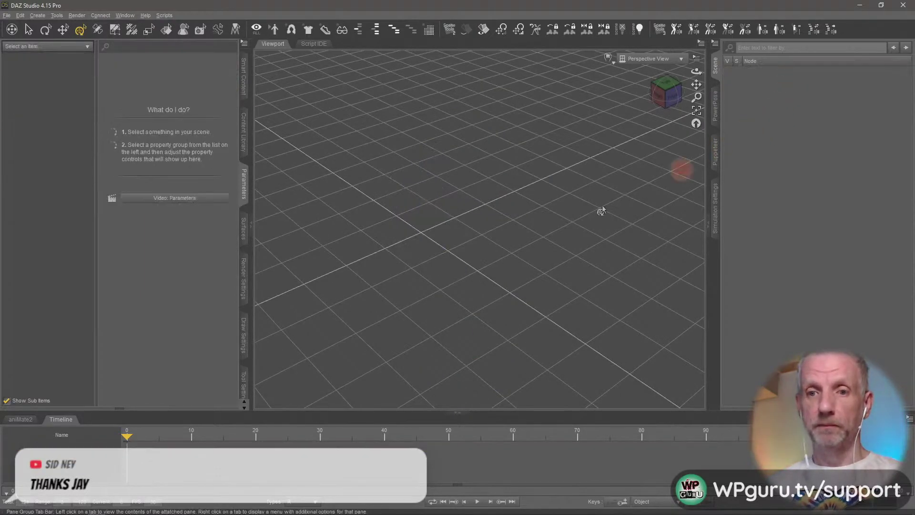
scroll(455, 280, "down", 5)
scroll(455, 280, "down", 5)
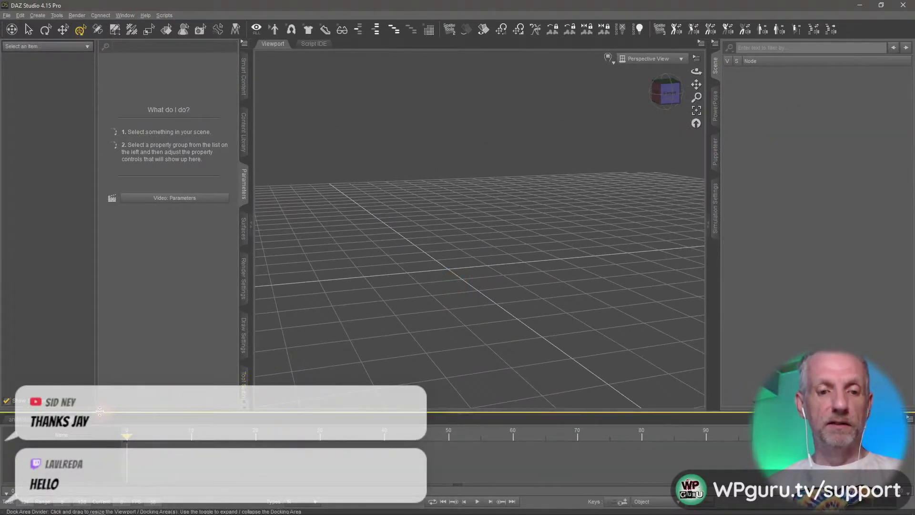
Step: Collapse the timeline and create a 1 m cube primitive with 1 division, Object Center origin and Y Positive primary axis
left_click(60, 421)
scroll(322, 341, "up", 2)
scroll(322, 341, "up", 1)
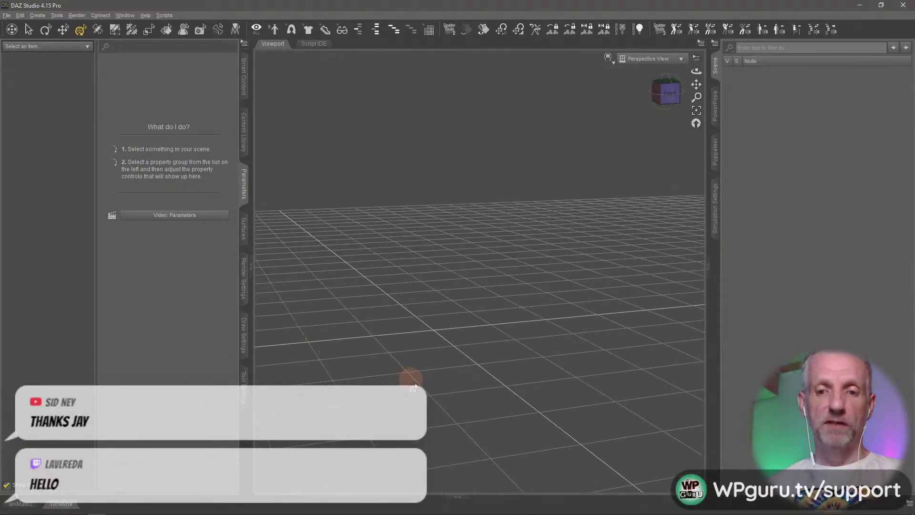
middle_click_drag(411, 379, 421, 360)
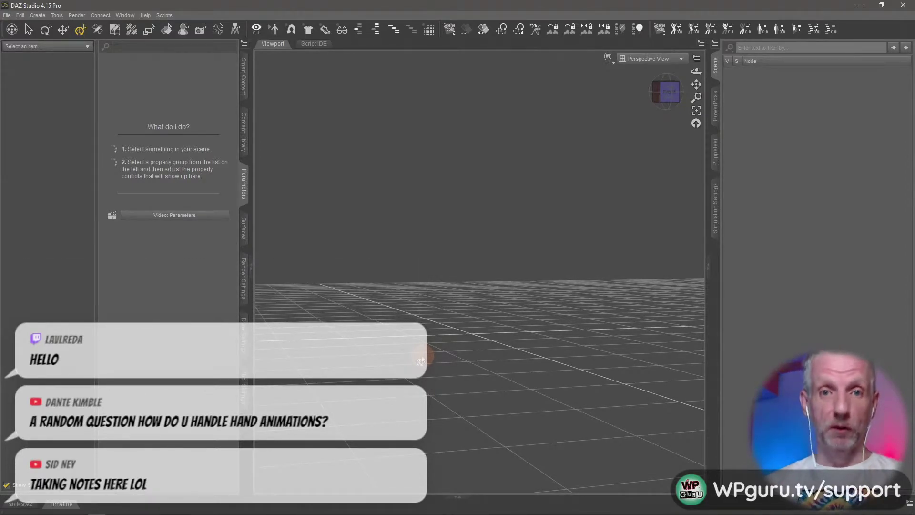
left_click(47, 17)
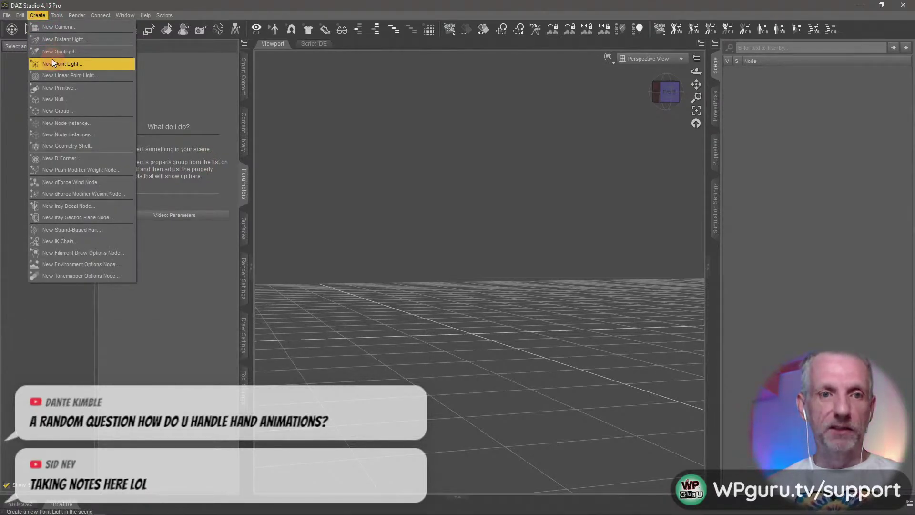
left_click(58, 88)
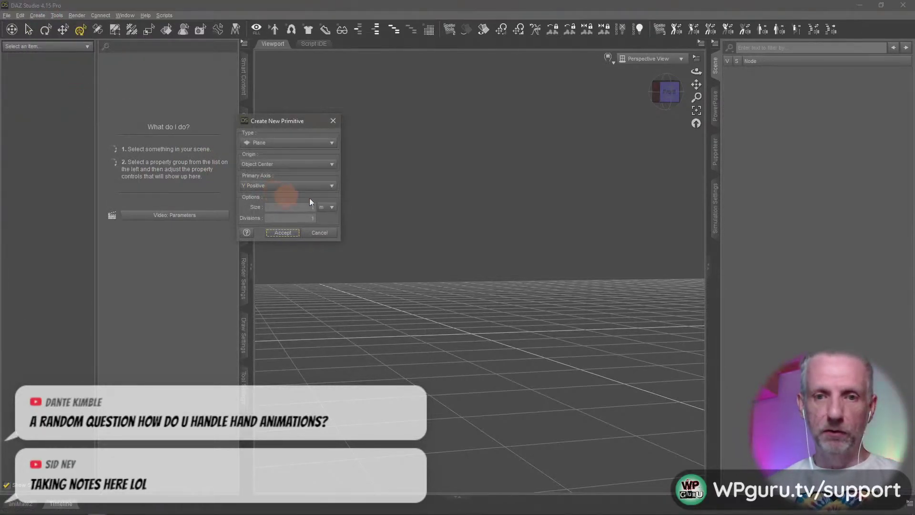
left_click_drag(293, 122, 167, 73)
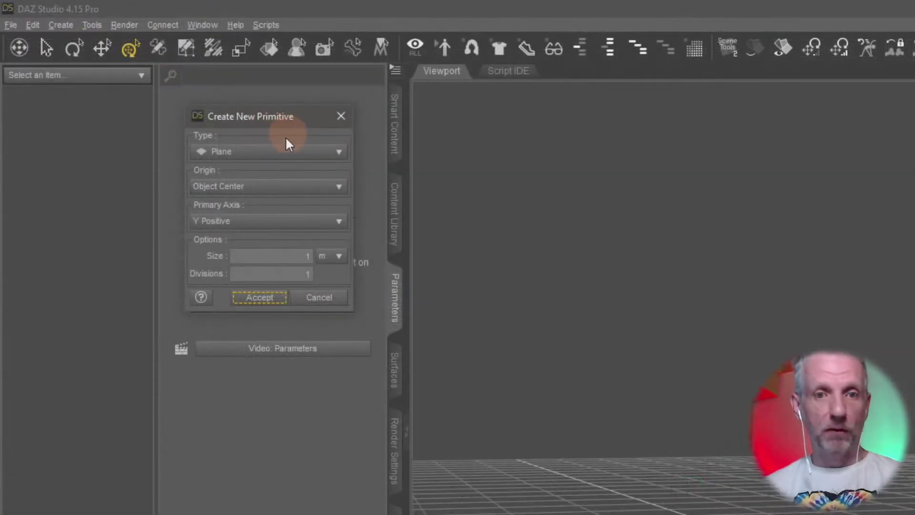
left_click(177, 93)
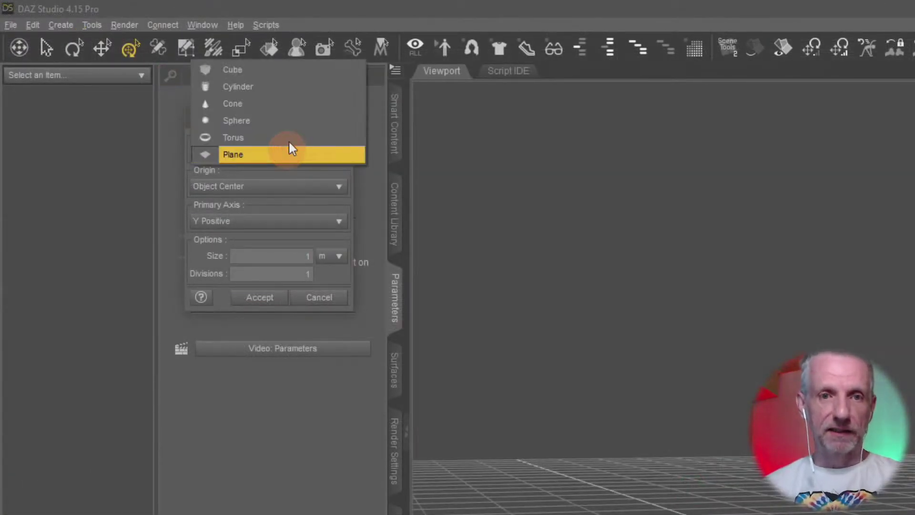
left_click(298, 70)
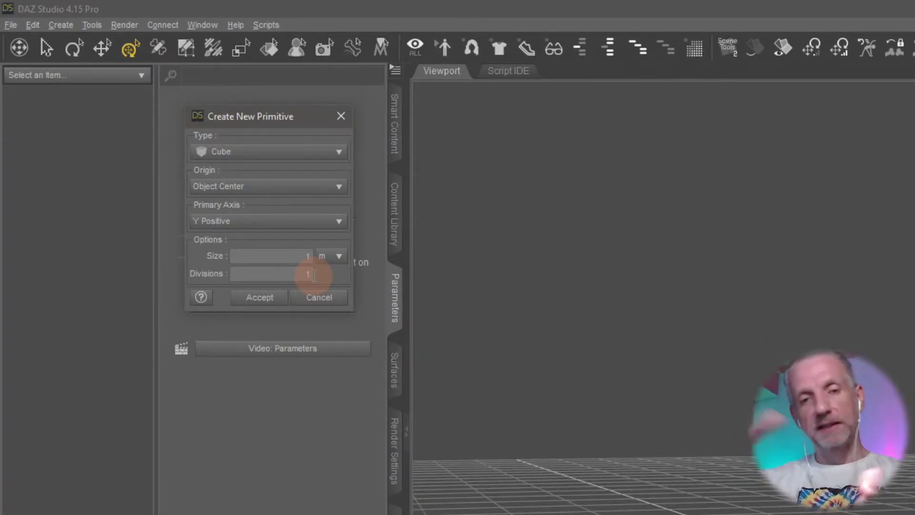
left_click(260, 298)
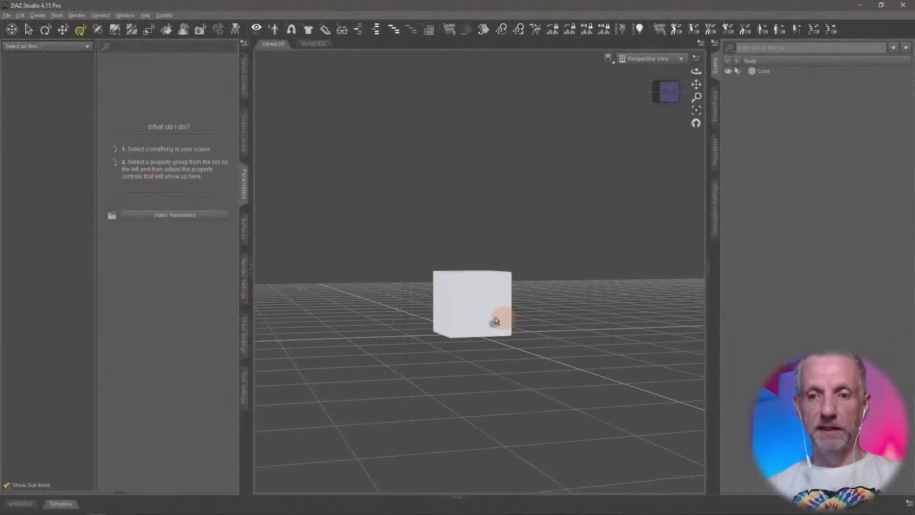
Step: Frame the cube and set its surface Base Color to blue (0.00, 0.22, 0.54)
left_click(485, 321)
key("ctrl+f")
middle_click_drag(484, 311, 483, 311)
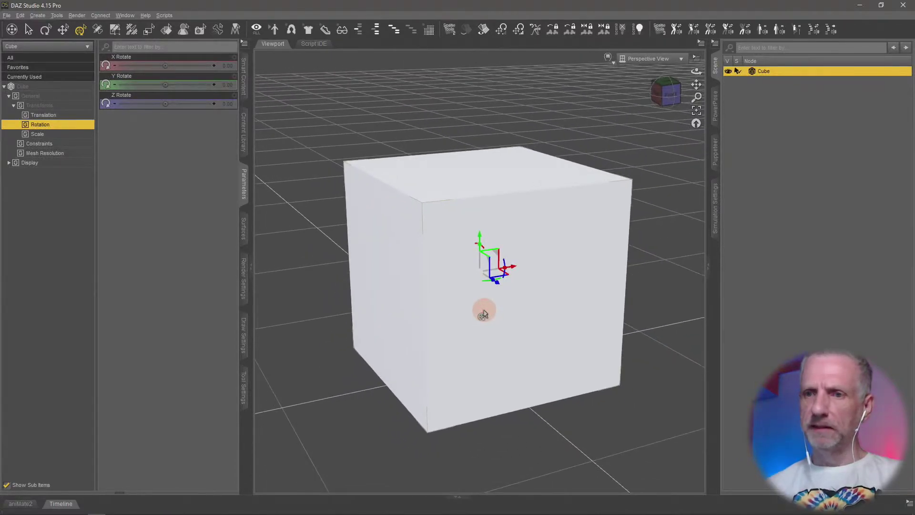
left_click(242, 232)
left_click(43, 97)
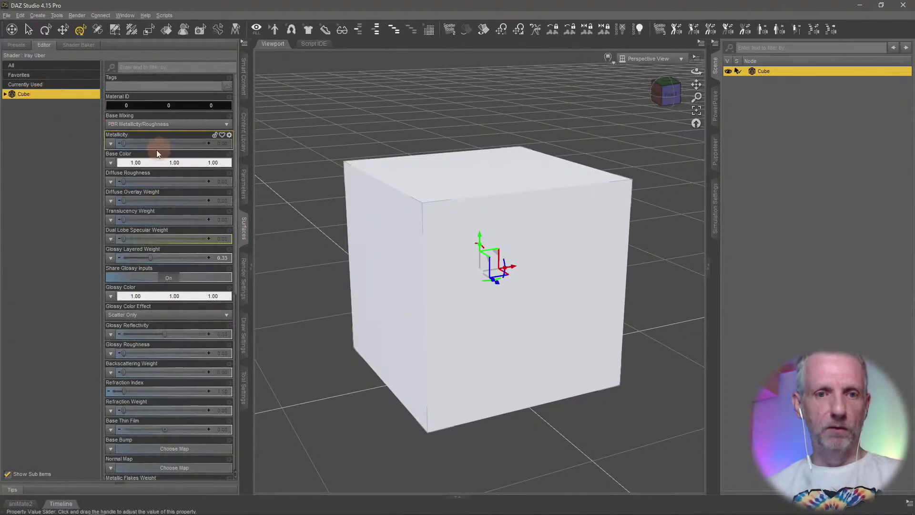
left_click(138, 162)
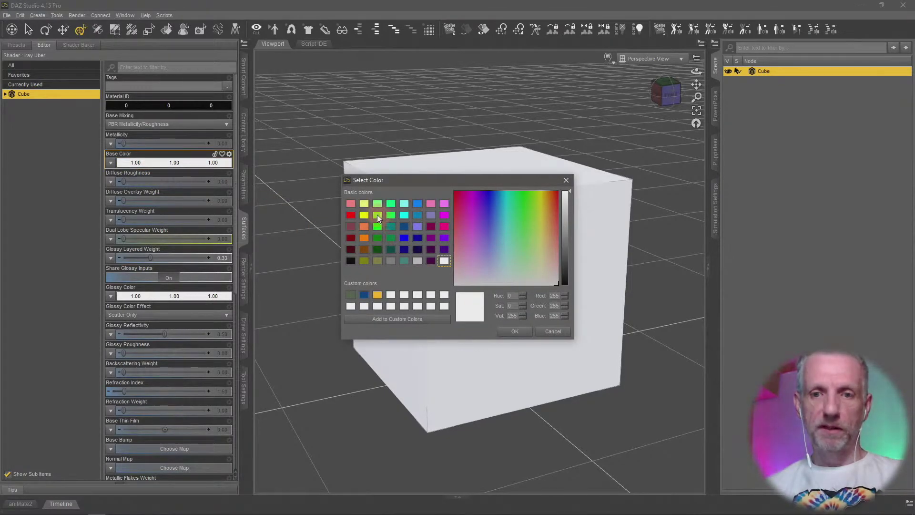
left_click(423, 214)
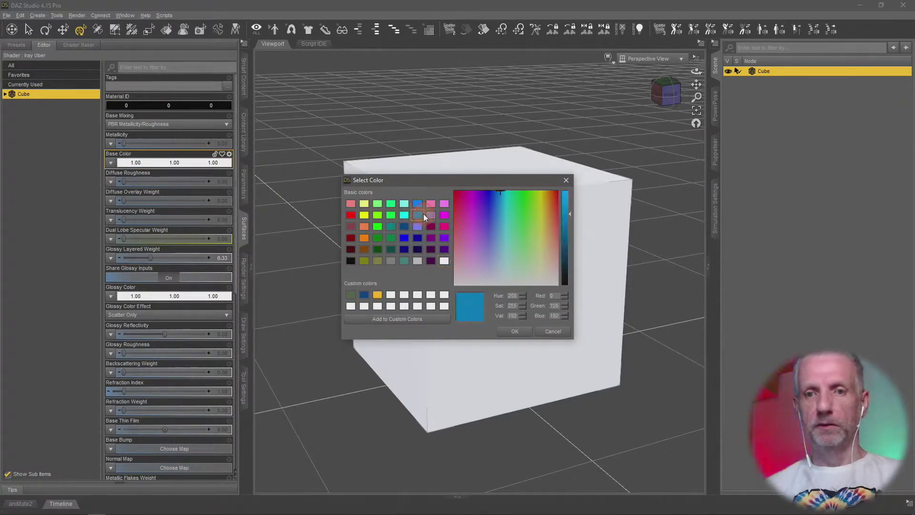
left_click(514, 331)
middle_click_drag(557, 351, 550, 326)
scroll(404, 302, "down", 3)
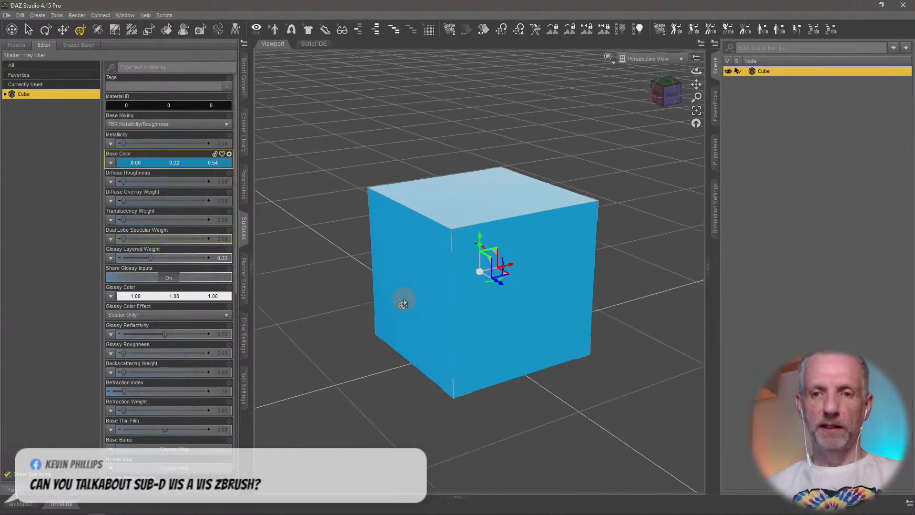
middle_click_drag(365, 296, 381, 312)
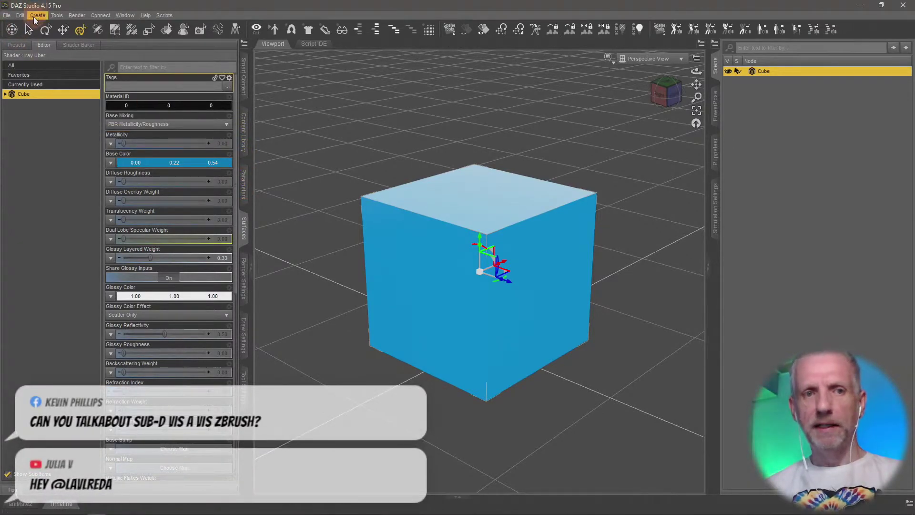
Step: Add a Filament Draw Options node and set its Environment Intensity Scale to 8000
left_click(34, 16)
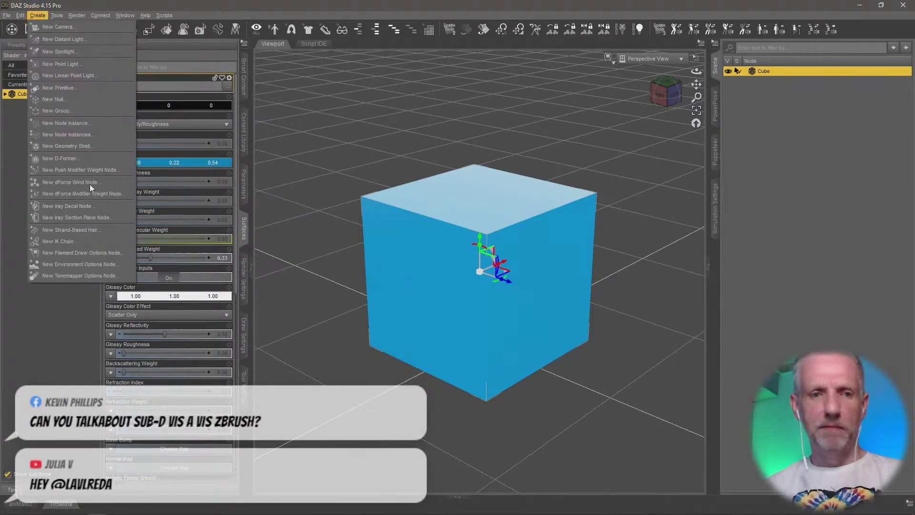
left_click(110, 253)
left_click(259, 148)
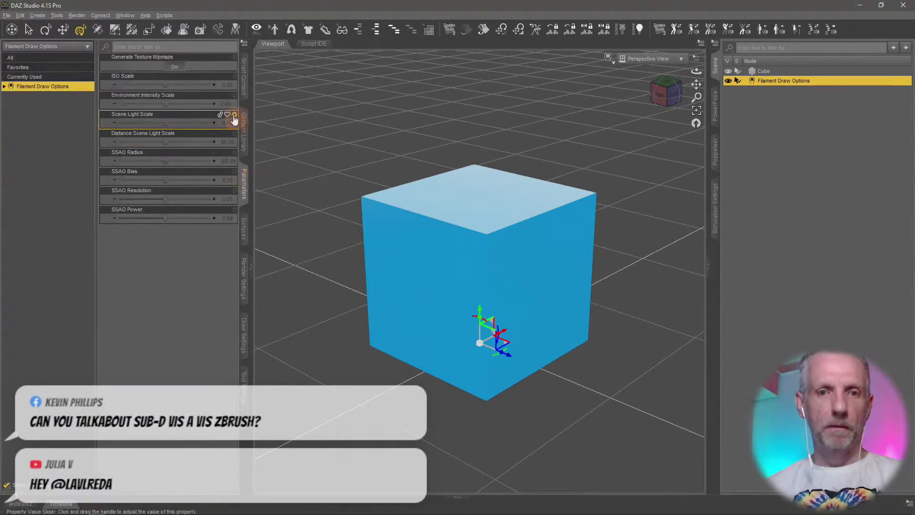
left_click(225, 104)
type("8000")
key("Return")
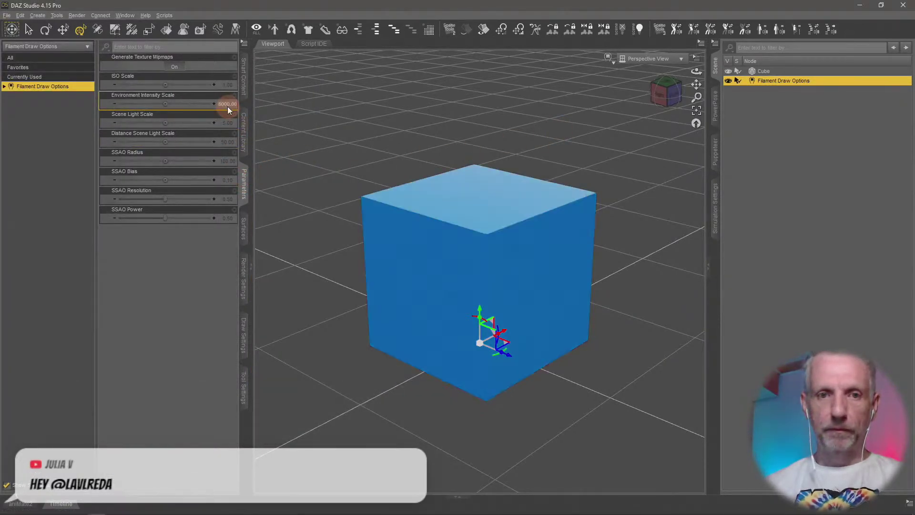
Step: Select the cube and examine which resolution levels its Mesh Resolution settings offer
mouse_move(333, 241)
left_mouse_down()
mouse_move(372, 272)
mouse_move(780, 101)
left_mouse_up()
left_click(798, 73)
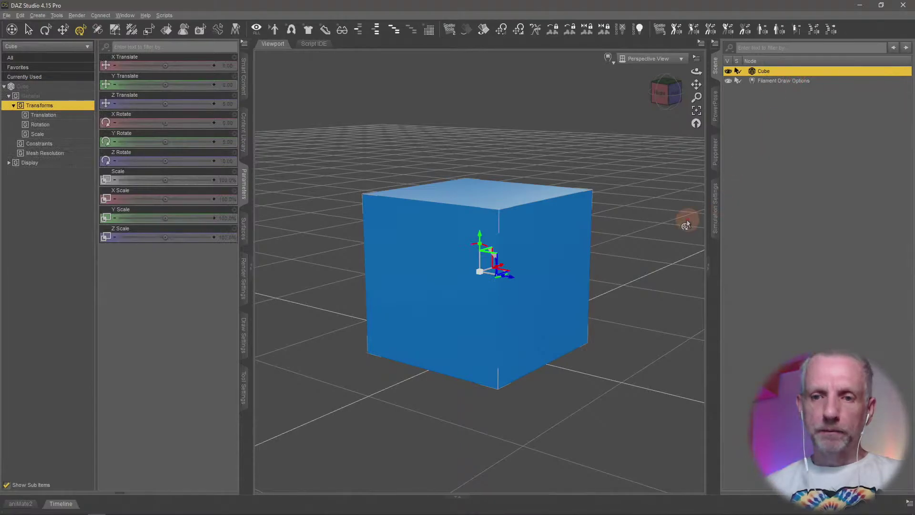
left_click_drag(611, 249, 610, 253)
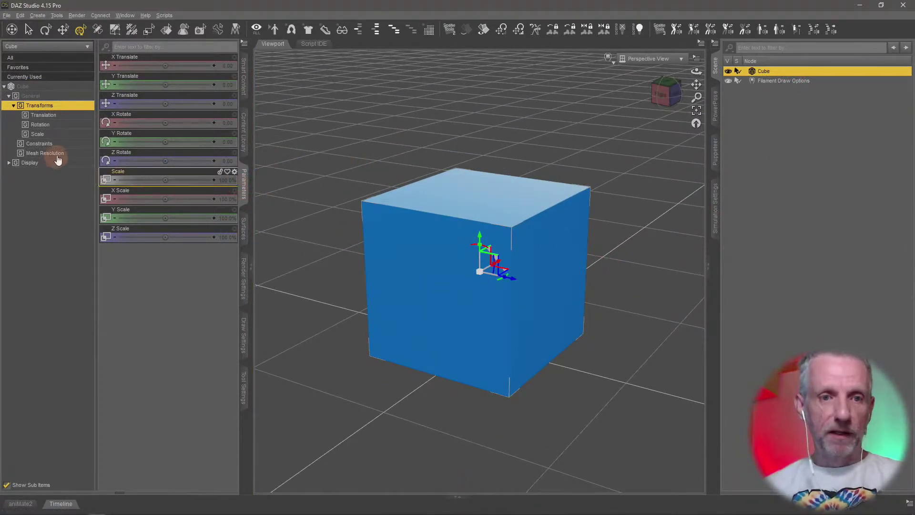
left_click(63, 155)
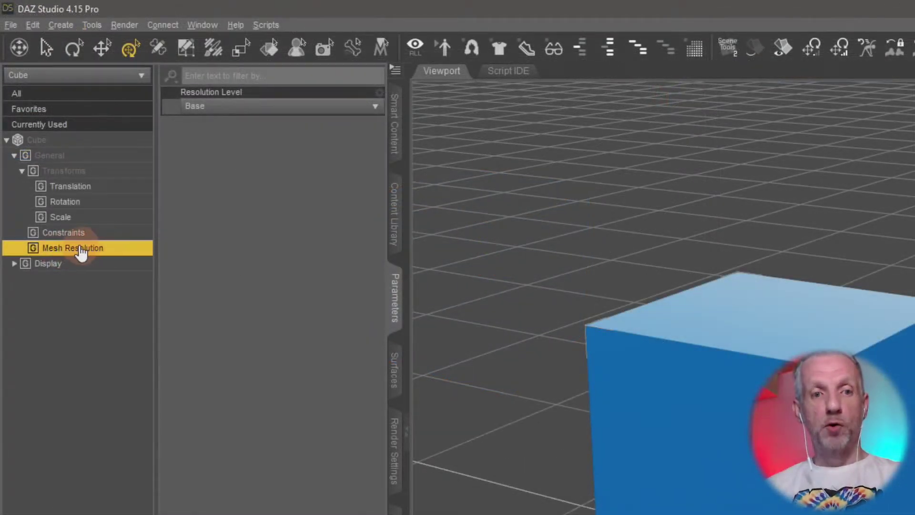
left_click(323, 110)
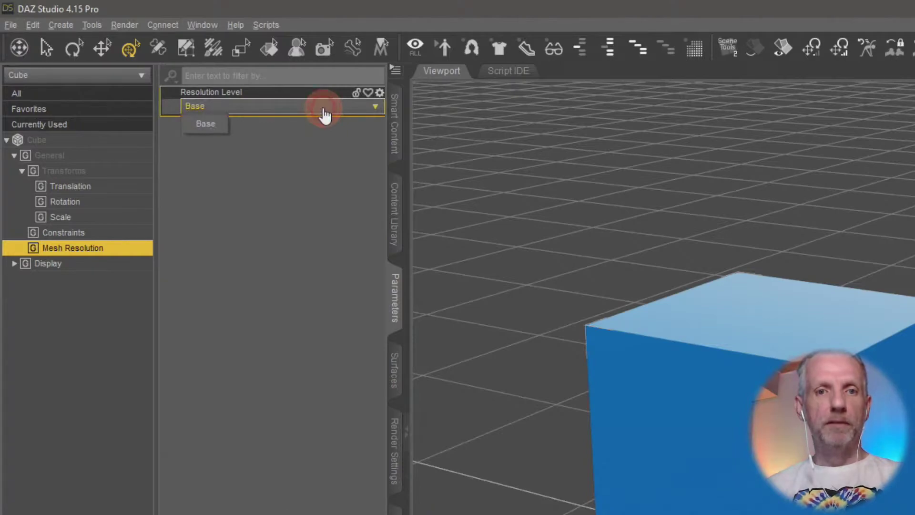
left_click(337, 140)
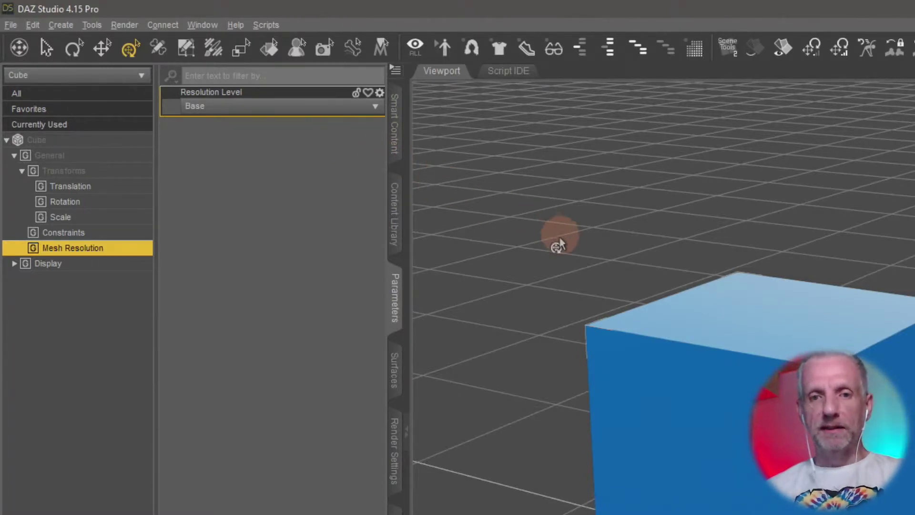
left_click_drag(593, 387, 593, 400, "alt")
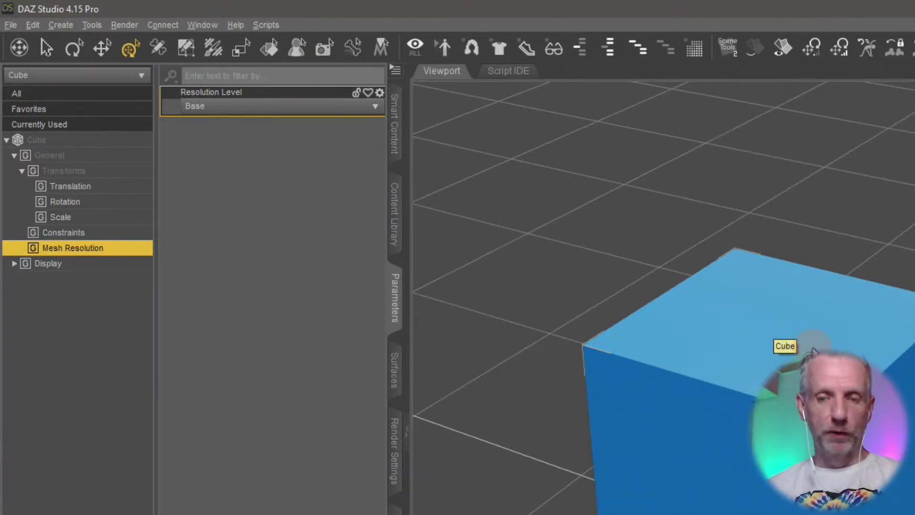
middle_click_drag(809, 349, 643, 337)
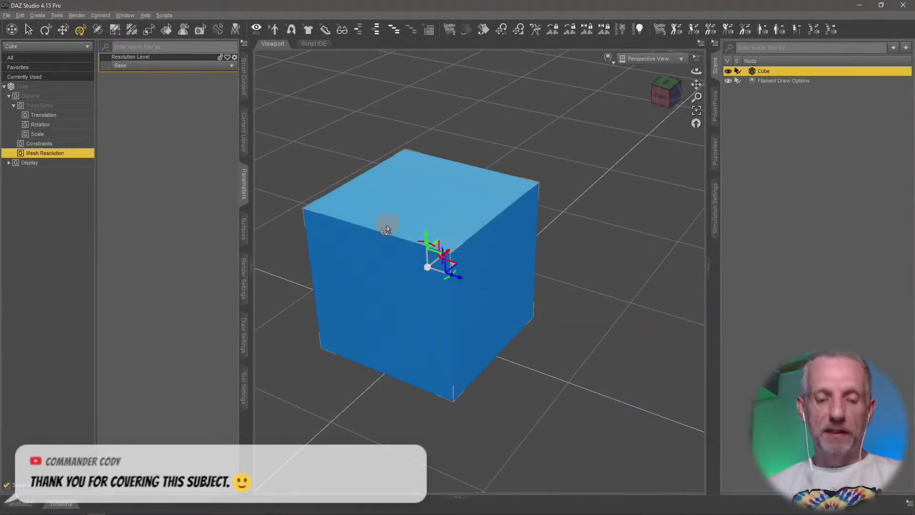
middle_click_drag(387, 227, 390, 226)
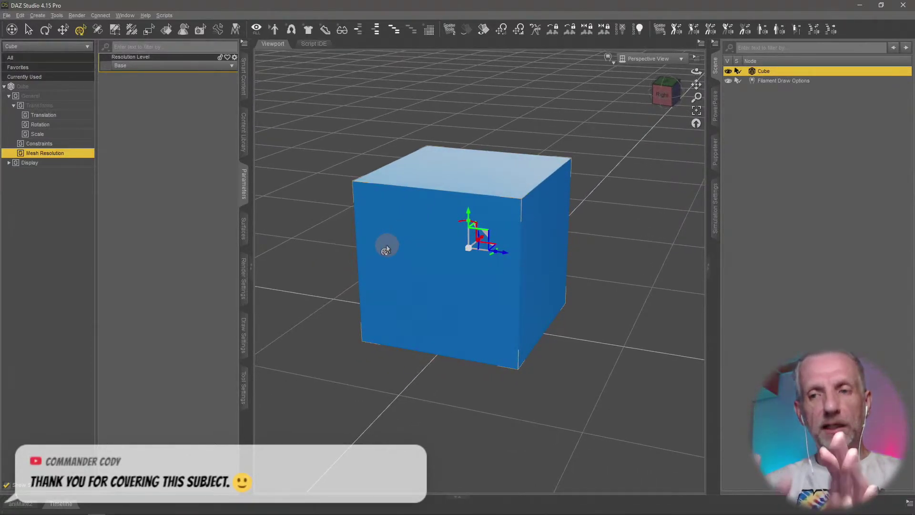
Step: Load the Genesis 8 Male Dev Load figure, move it along the Z axis out of the cube, and frame it
left_click(247, 86)
double_click(100, 185)
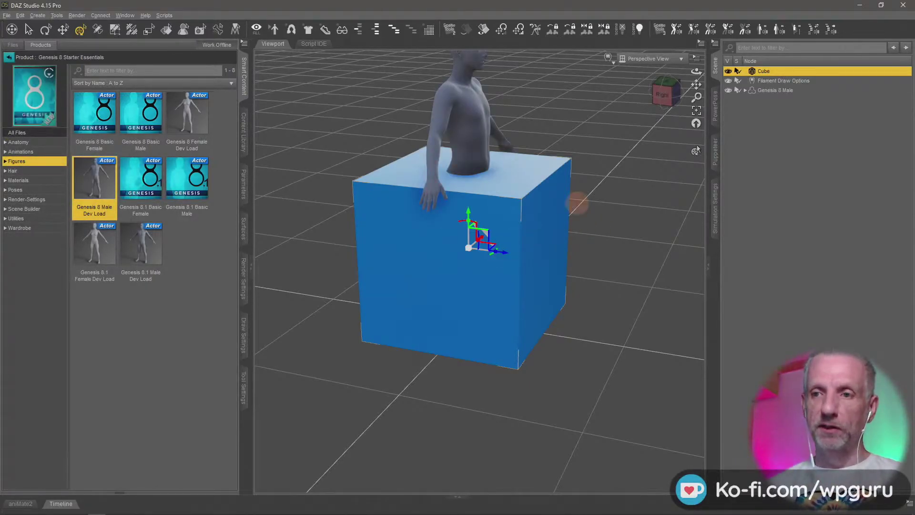
left_click(775, 90)
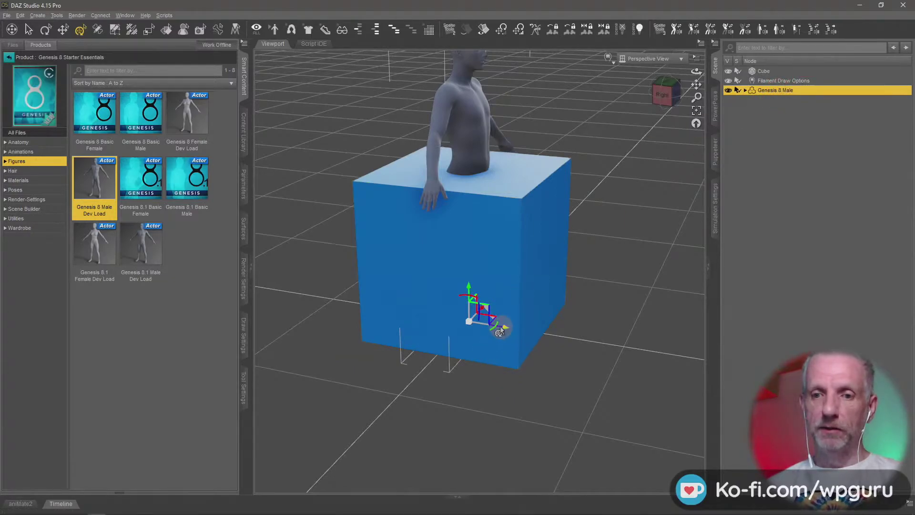
left_click_drag(505, 322, 702, 357)
key("ctrl+f")
left_click(501, 346)
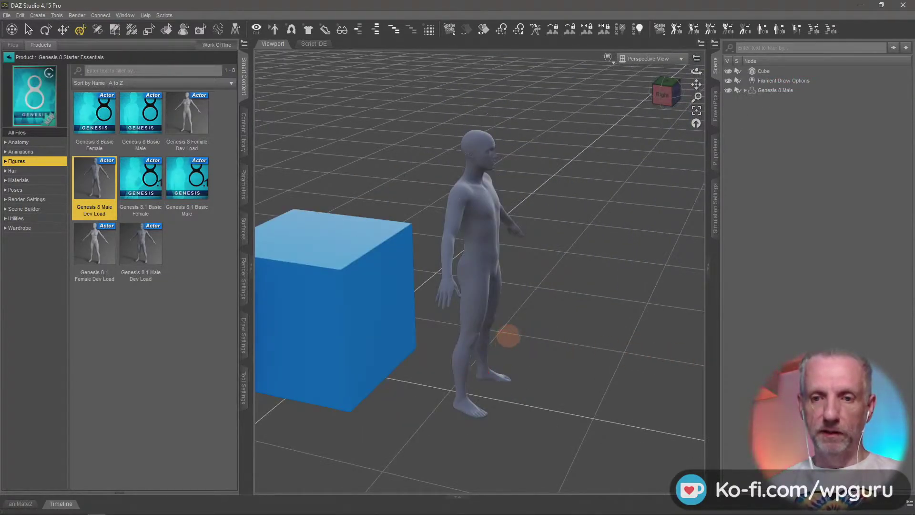
Step: Examine the Genesis 8 Male's head up close to judge how smooth its surface looks
left_click_drag(508, 335, 520, 210, "ctrl+alt")
scroll(502, 329, "up", 5)
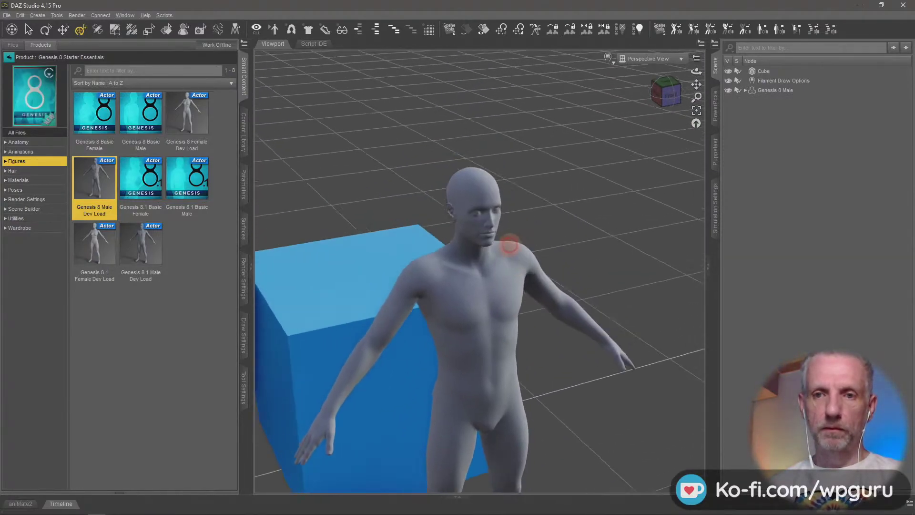
scroll(521, 210, "up", 6)
scroll(537, 241, "up", 2)
mouse_move(537, 240)
left_mouse_down("ctrl+alt")
mouse_move(556, 247)
mouse_move(530, 248)
mouse_move(537, 241)
left_mouse_up("ctrl+alt")
scroll(528, 245, "up", 3)
scroll(527, 241, "down", 2)
scroll(528, 241, "up", 2)
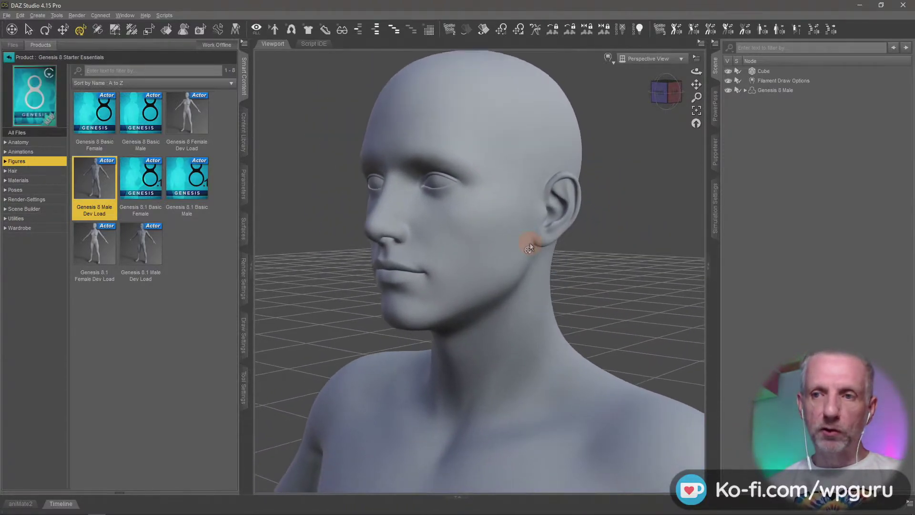
Step: Select the Genesis 8 Male and examine which resolution levels its Mesh Resolution settings offer
left_click(776, 90)
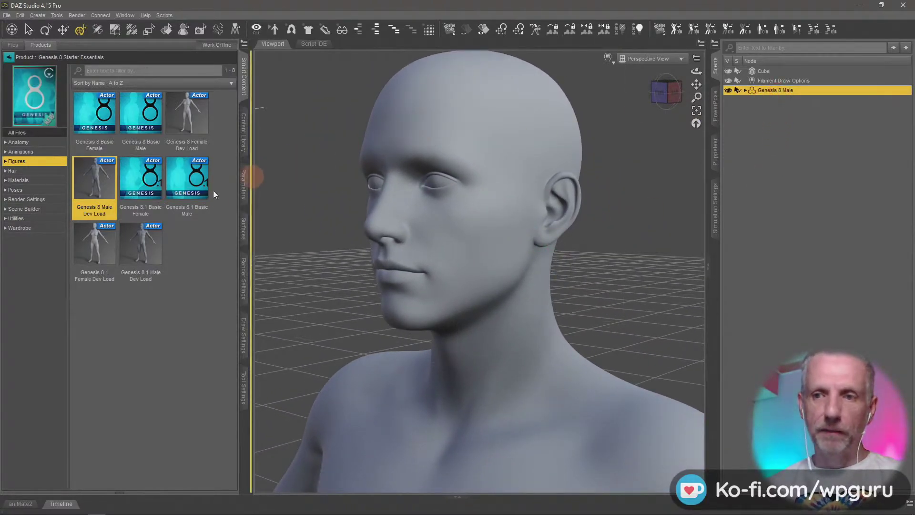
left_click(243, 188)
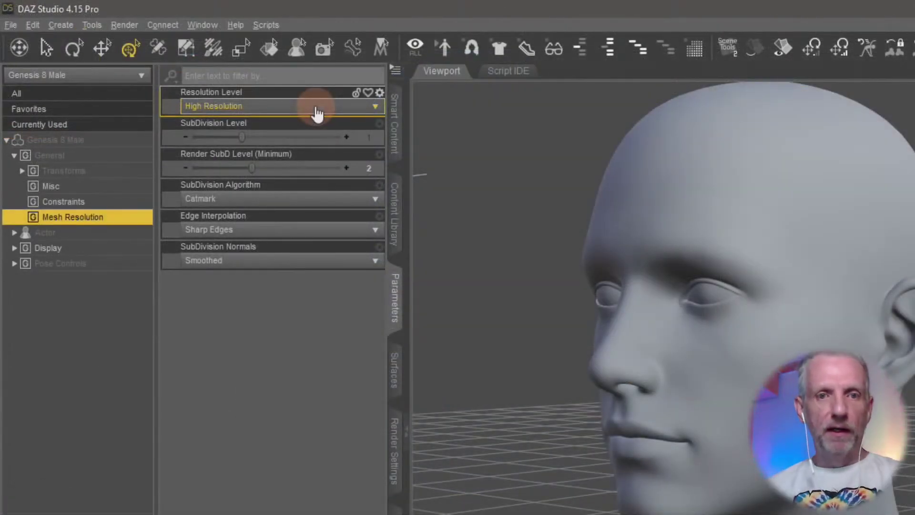
left_click(195, 70)
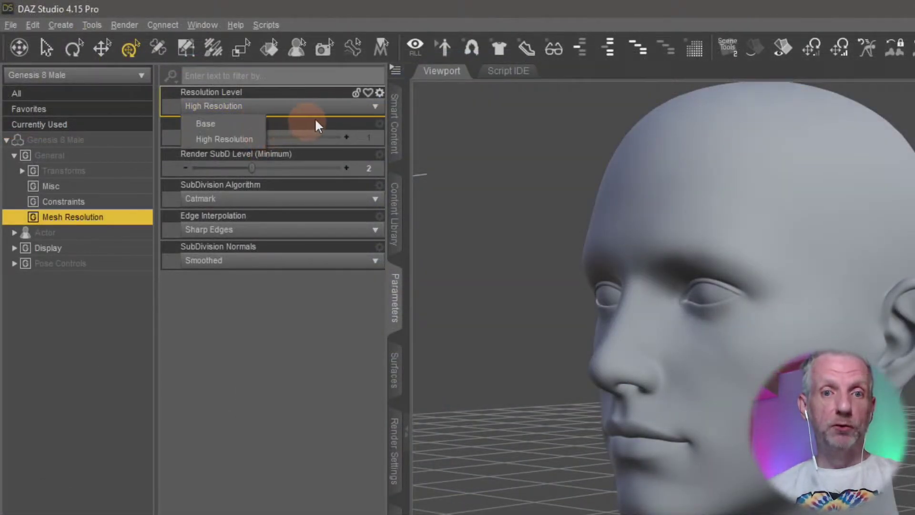
left_click(335, 321)
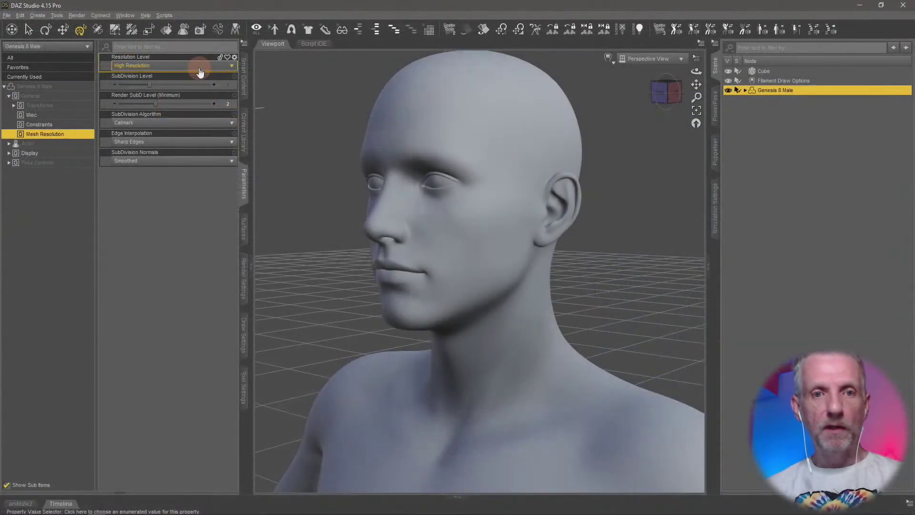
Step: Set the Genesis 8 Male's Resolution Level to Base and inspect the ear's geometry up close
left_click(324, 110)
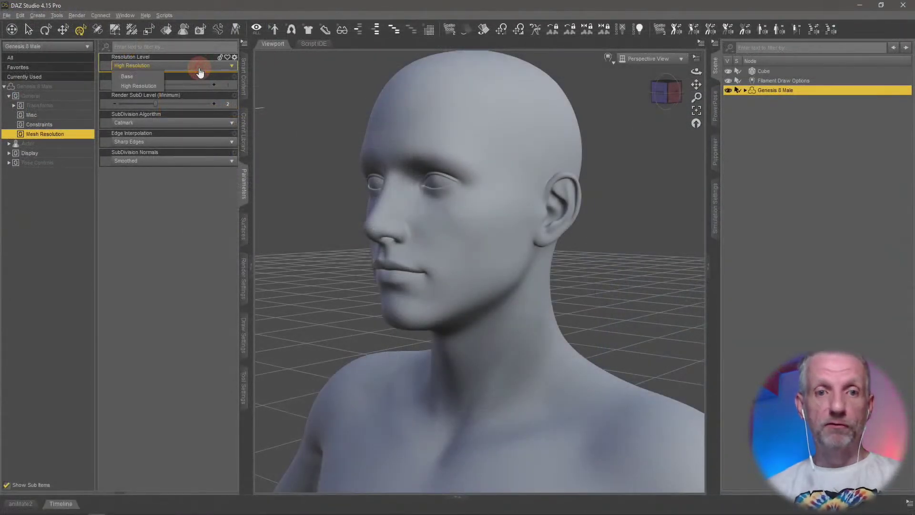
left_click(148, 78)
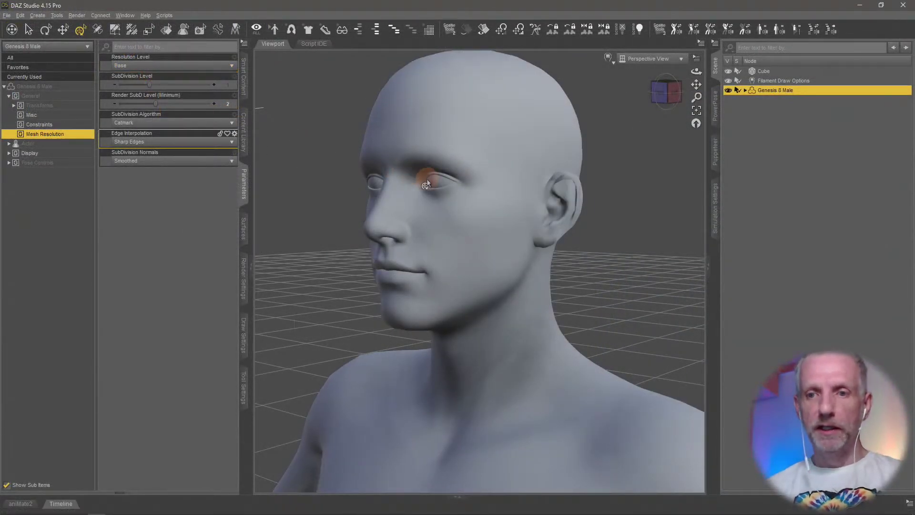
scroll(426, 183, "up", 3)
scroll(427, 184, "up", 8)
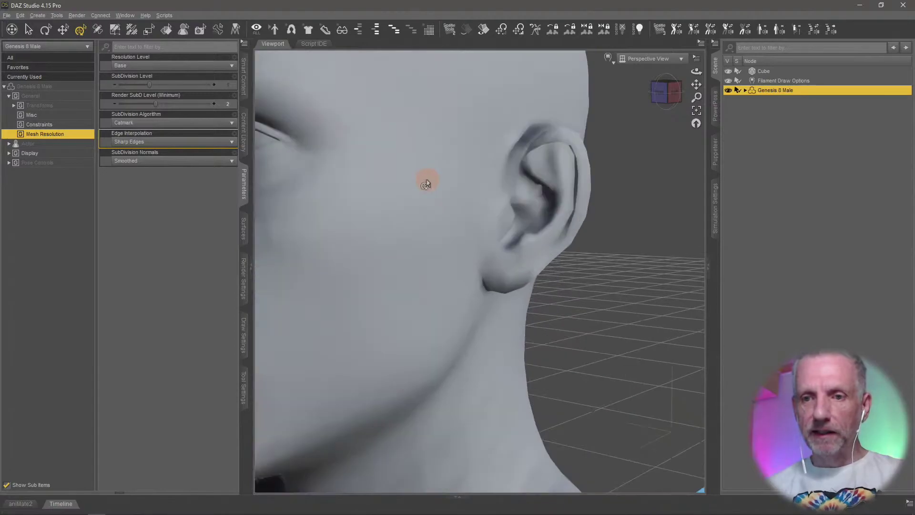
middle_click_drag(443, 182, 387, 283)
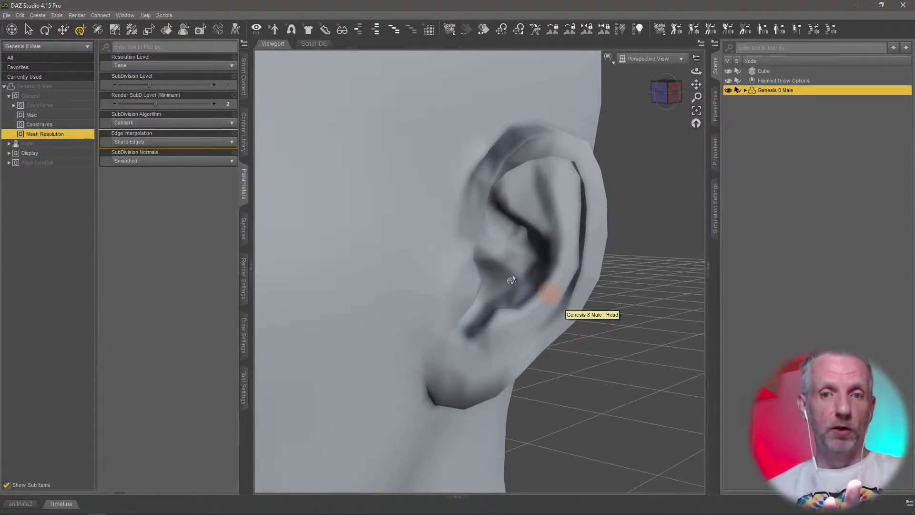
Step: Set the figure's Resolution Level to High Resolution, with SubDivision Level 3 and Render SubD Level (Minimum) lowered to 0 before the last increase
left_click(201, 66)
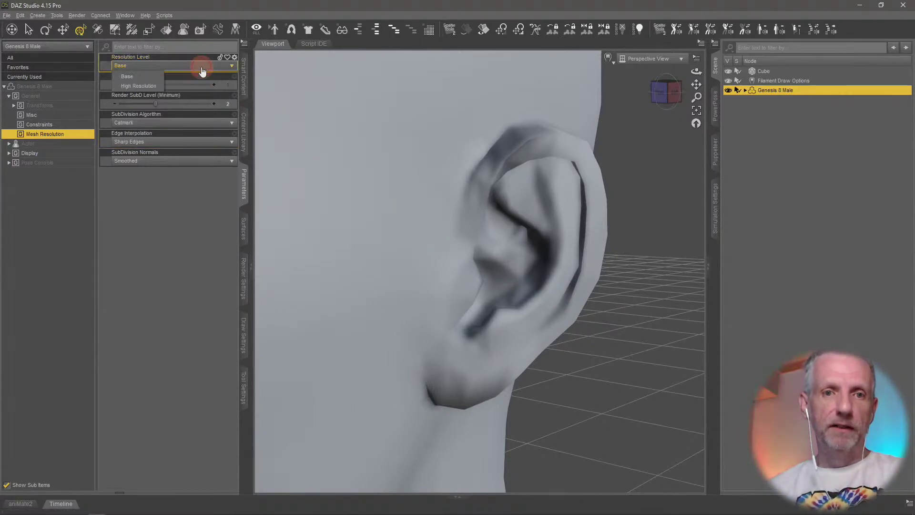
left_click(149, 87)
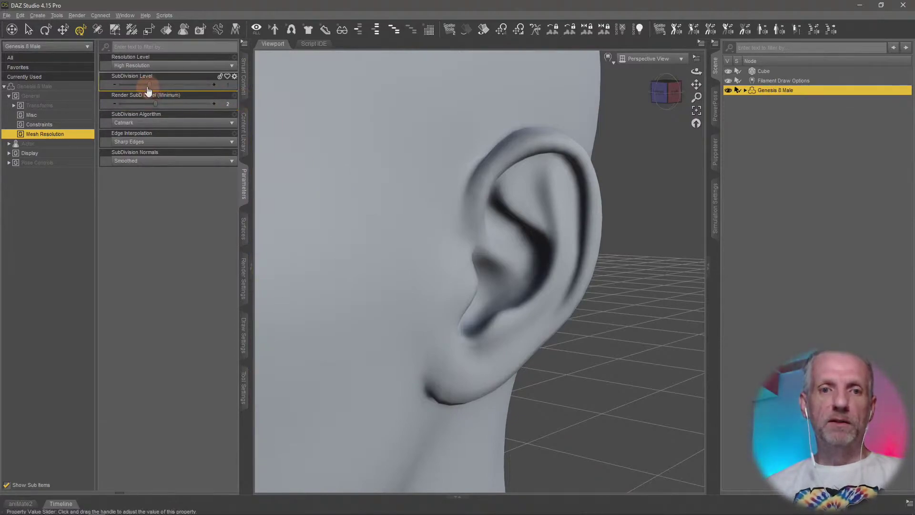
left_click_drag(152, 84, 169, 85)
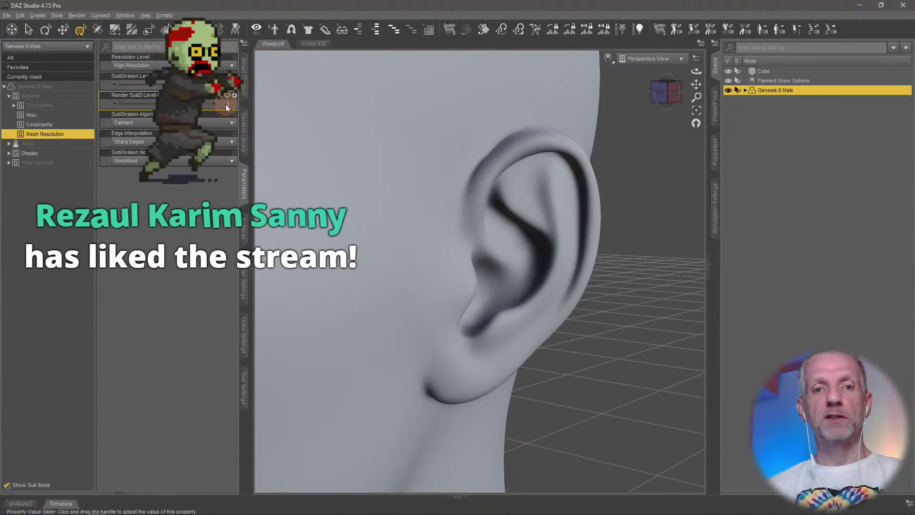
left_click_drag(167, 103, 117, 105)
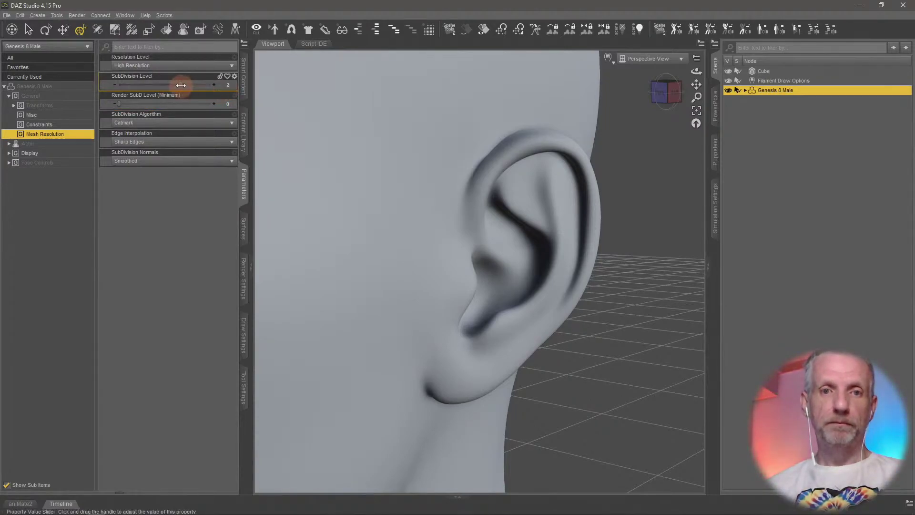
left_click_drag(195, 84, 210, 85)
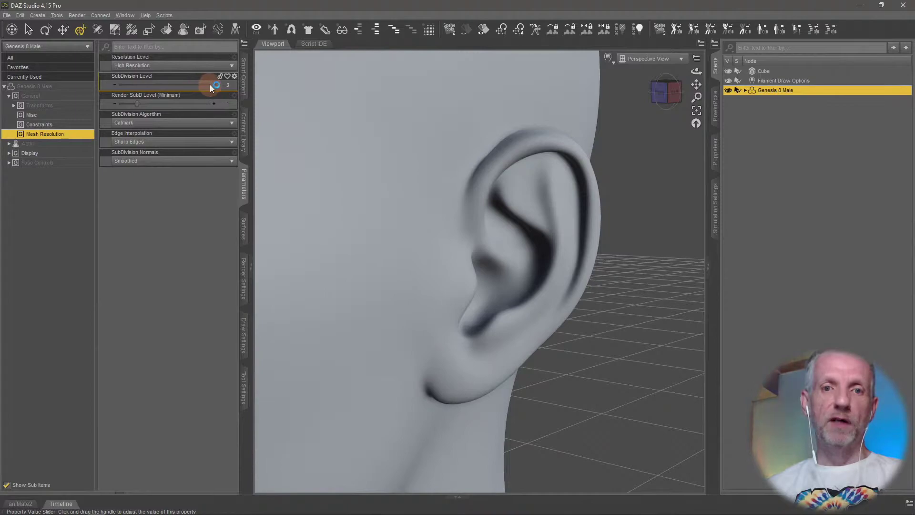
Step: Raise the maximum limit of the figure's SubDivision Level in its parameter settings and increase the level to 5
left_click(234, 76)
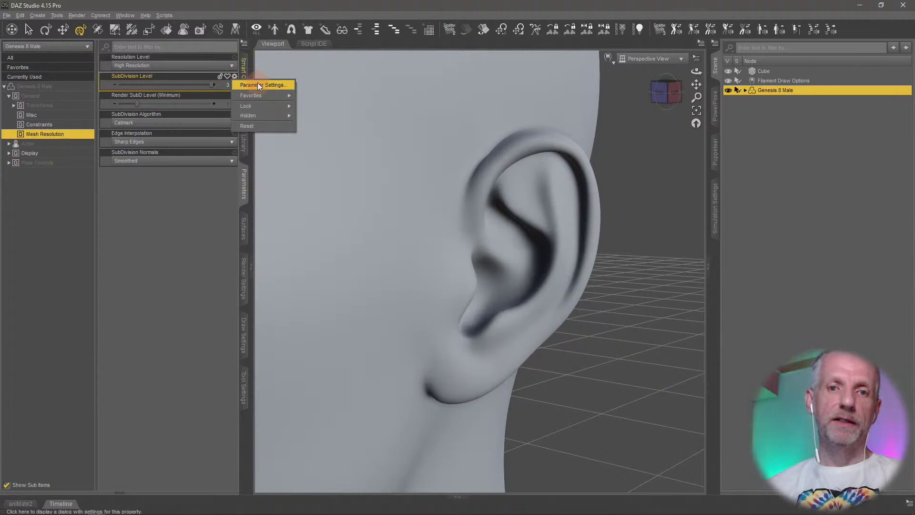
left_click(259, 85)
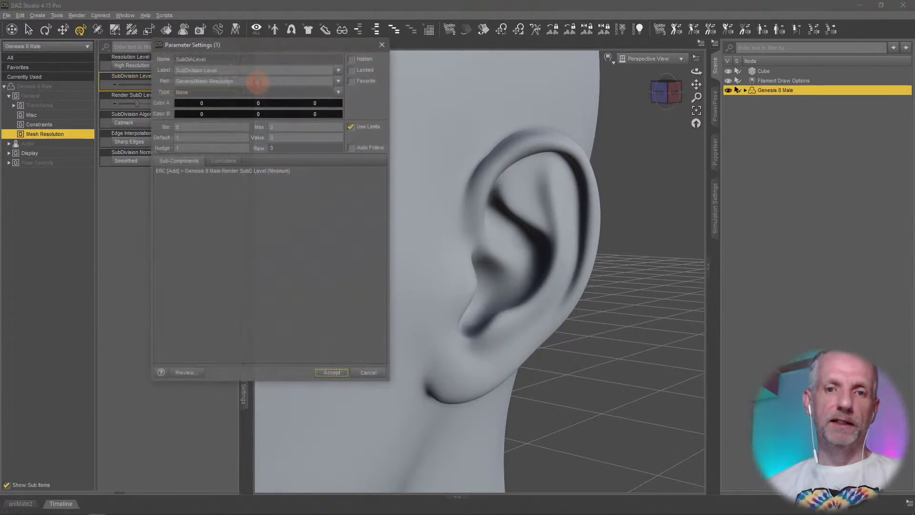
left_click(351, 127)
left_click(253, 127)
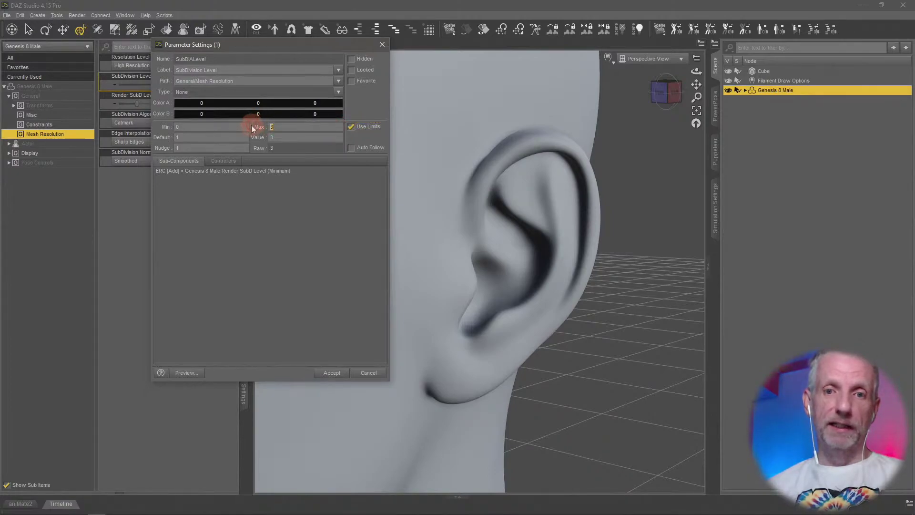
key("Return")
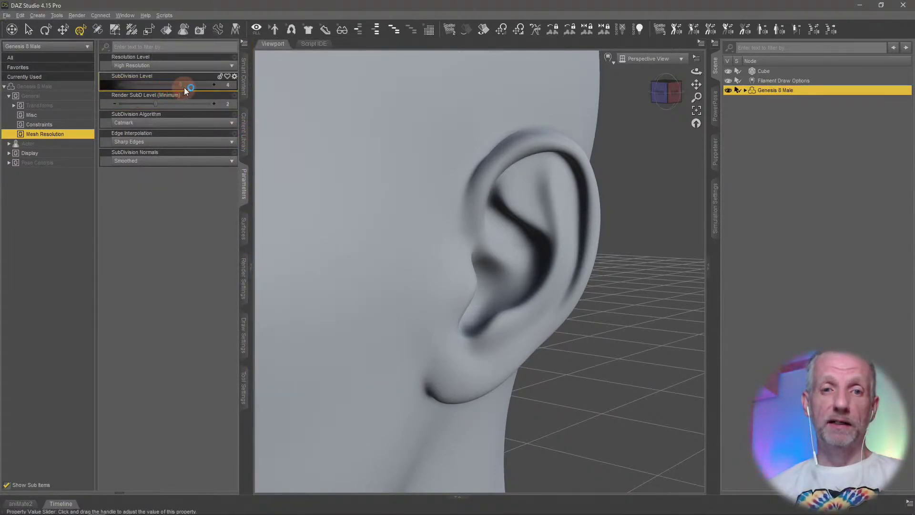
left_click_drag(184, 87, 194, 87)
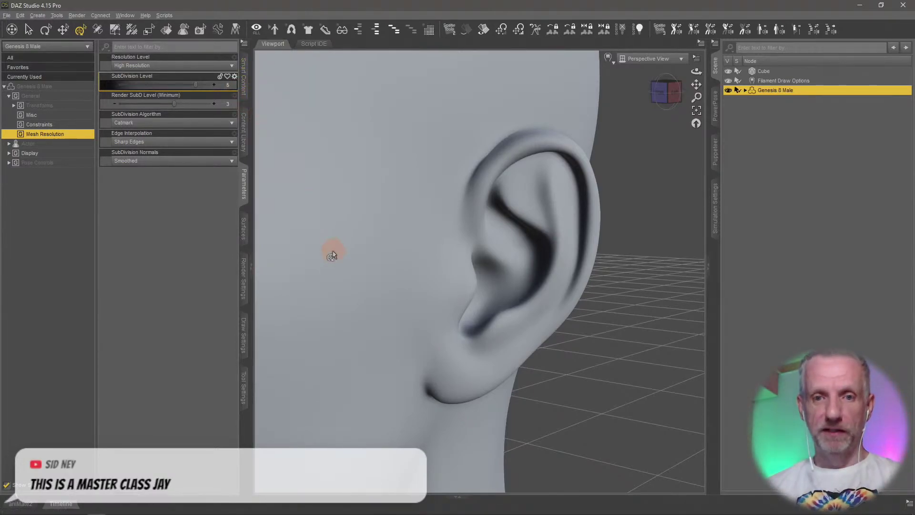
Step: Examine the highly subdivided figure from a distance and at the ear for visible differences in smoothness
scroll(338, 276, "down", 5)
middle_click_drag(345, 340, 345, 342)
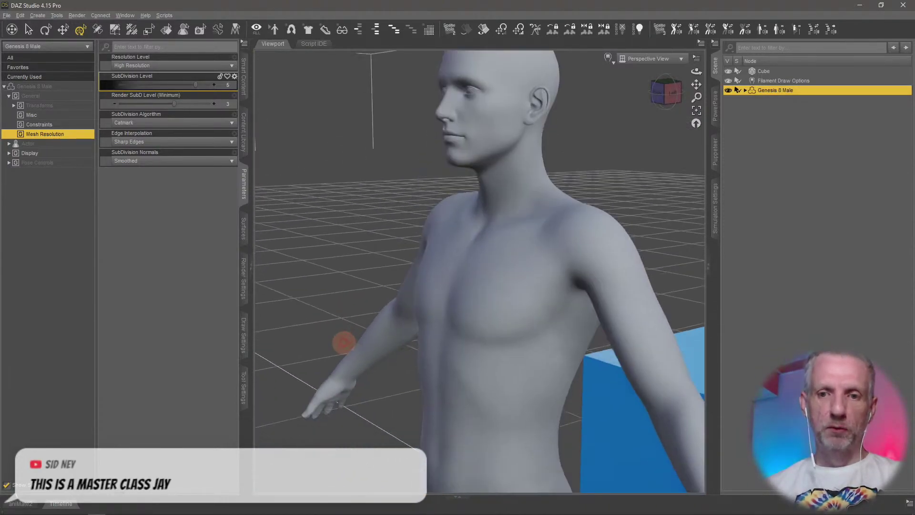
scroll(344, 346, "down", 4)
middle_click_drag(358, 383, 509, 264)
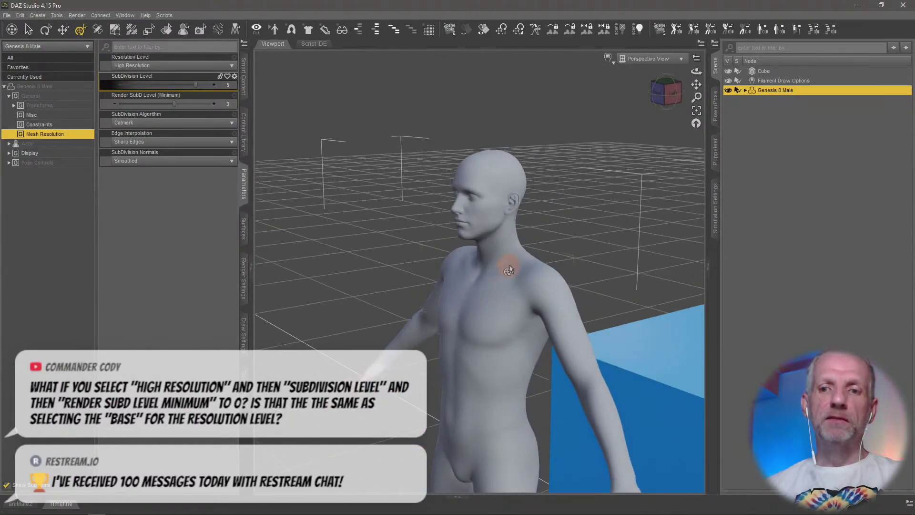
scroll(509, 264, "up", 6)
middle_click_drag(524, 223, 523, 217)
scroll(523, 216, "up", 6)
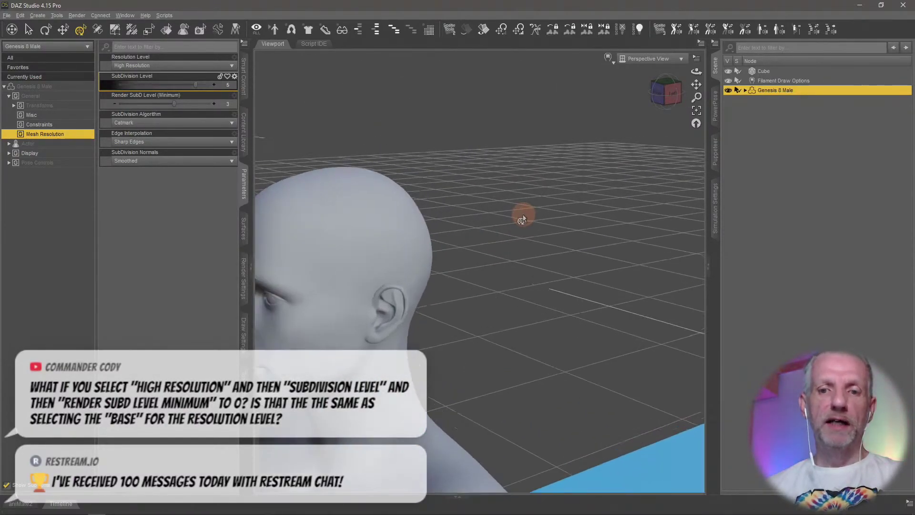
scroll(478, 259, "down", 6)
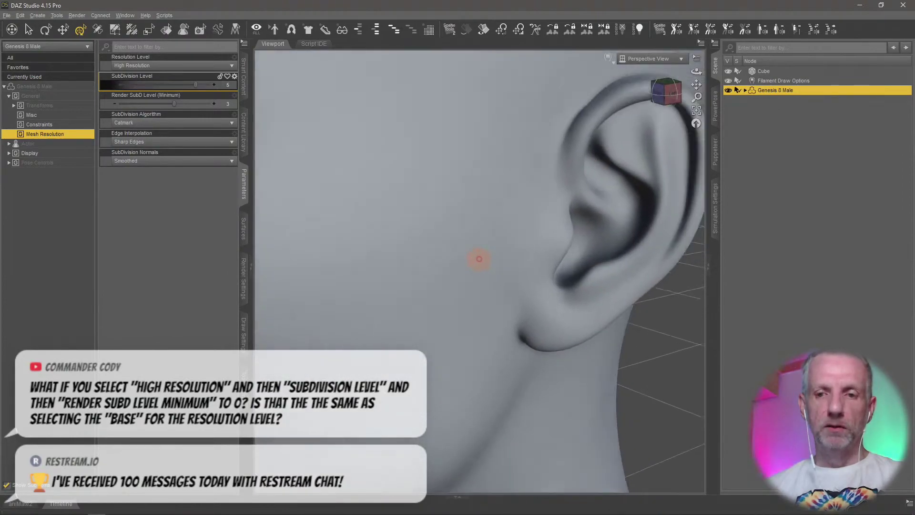
mouse_move(496, 261)
middle_mouse_down()
mouse_move(486, 268)
mouse_move(494, 274)
middle_mouse_up()
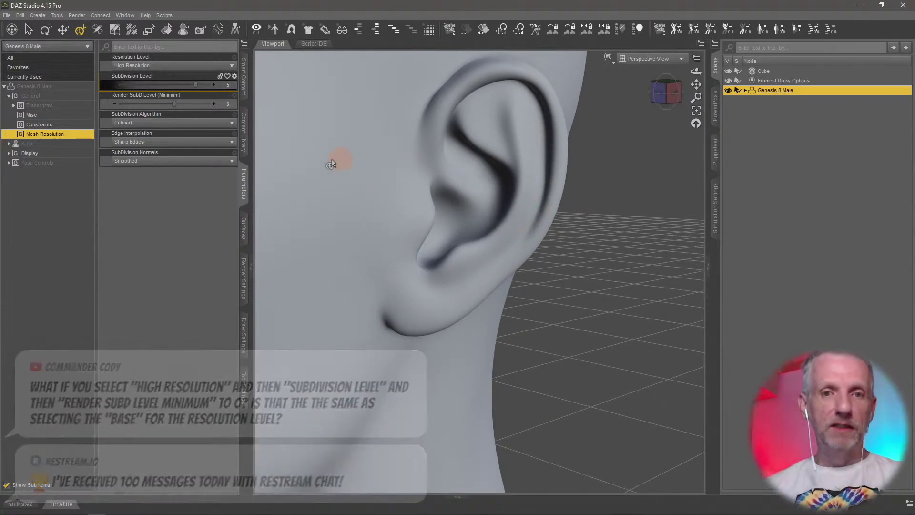
Step: Set the figure's Render SubD Level (Minimum) to 0 and SubDivision Level to 2, and check the head and torso
left_click(228, 102)
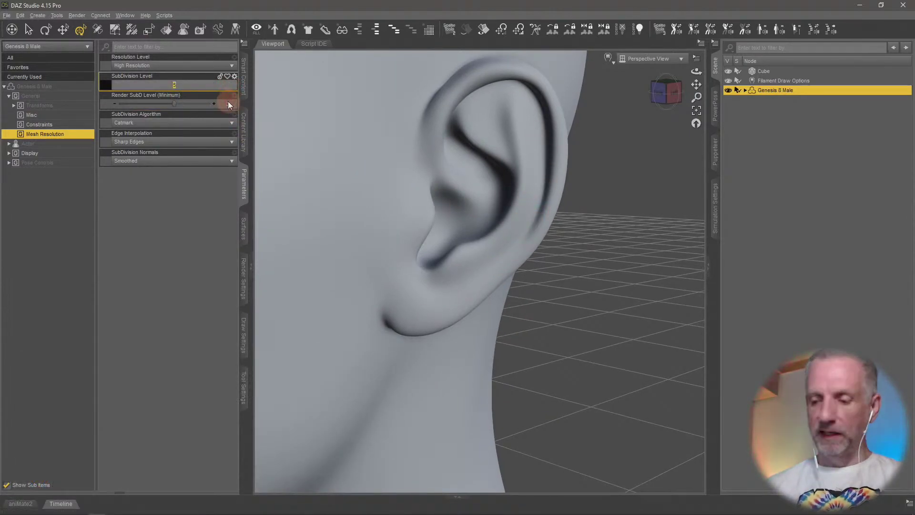
type("0")
key("Return")
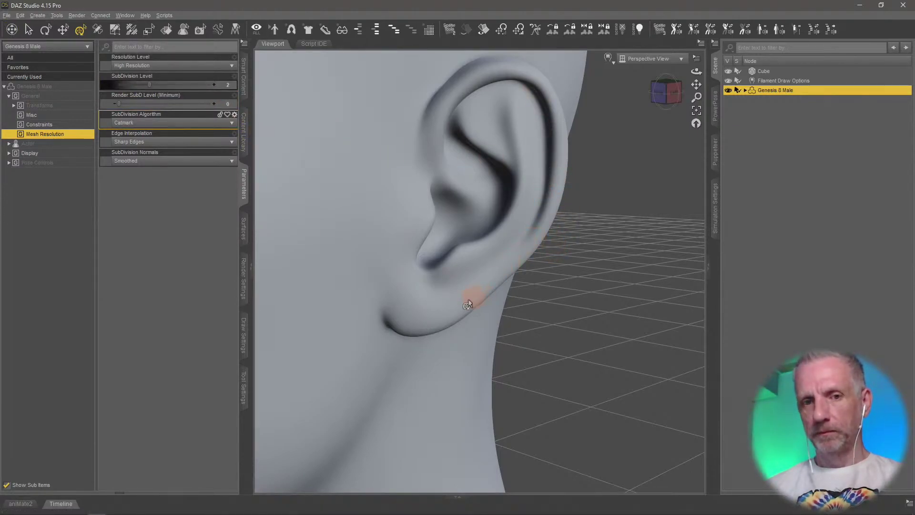
scroll(465, 303, "up", 5)
scroll(465, 302, "down", 7)
left_click_drag(447, 316, 444, 325, "ctrl+alt")
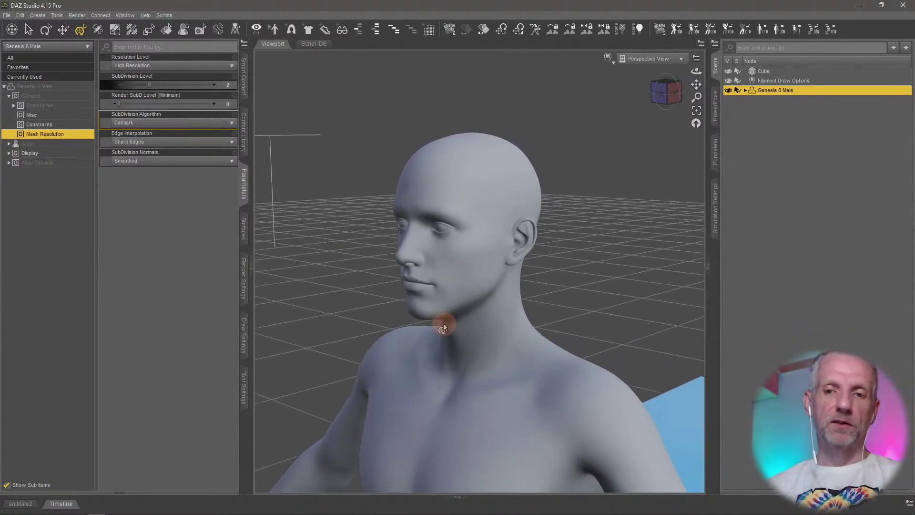
right_click_drag(443, 325, 443, 325, "ctrl+alt")
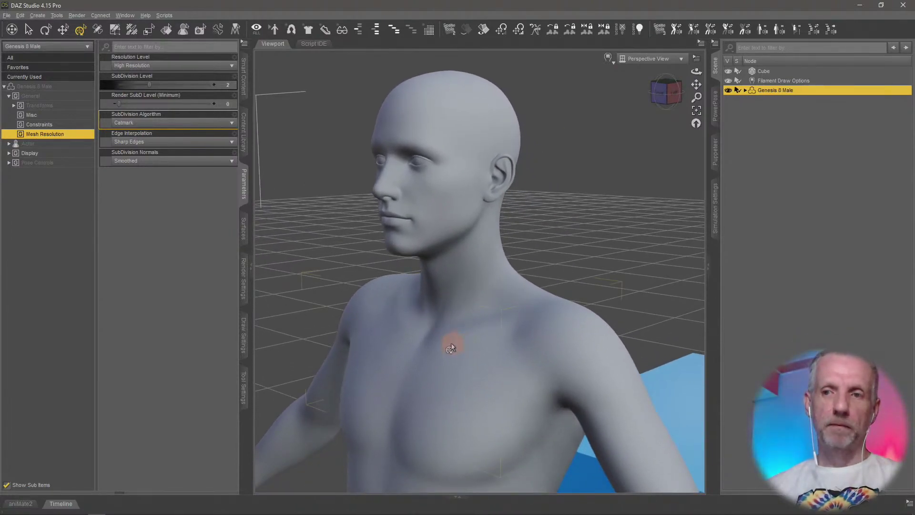
scroll(453, 342, "down", 3)
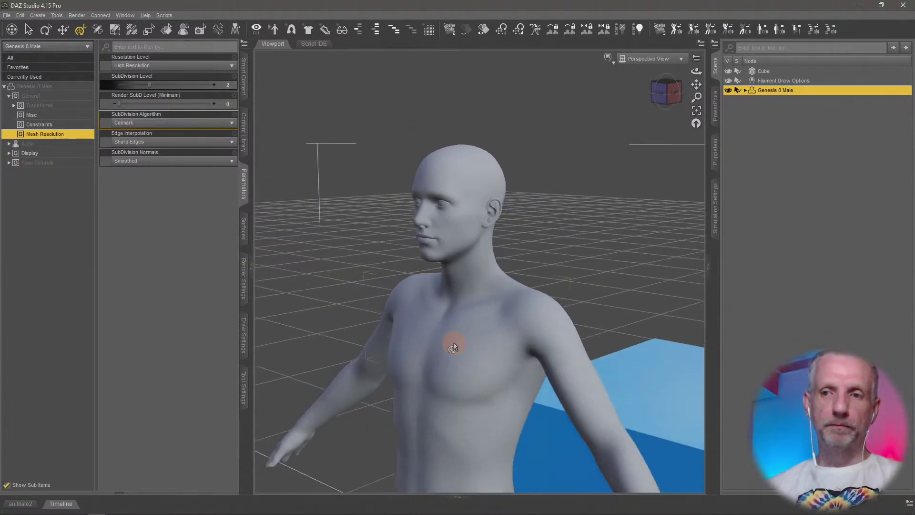
Step: Hide the Genesis 8 Male, select the cube and frame it
left_click(728, 91)
left_click(764, 71)
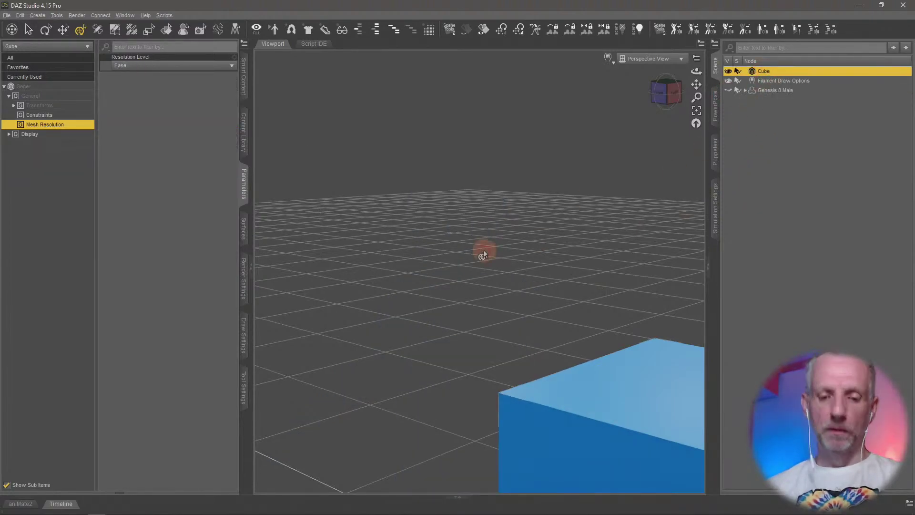
key("ctrl+f")
scroll(389, 297, "up", 3)
middle_click_drag(390, 298, 388, 292)
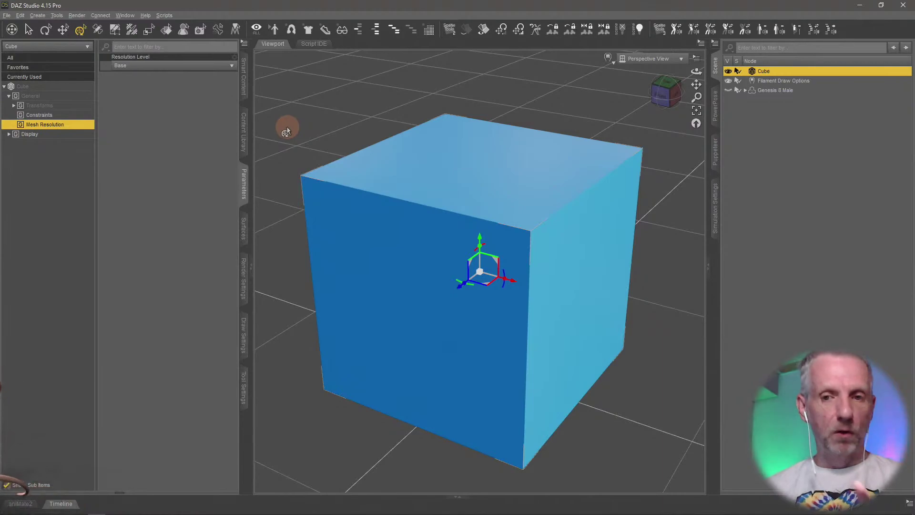
Step: Convert the selected cube's geometry to SubD
left_click(20, 17)
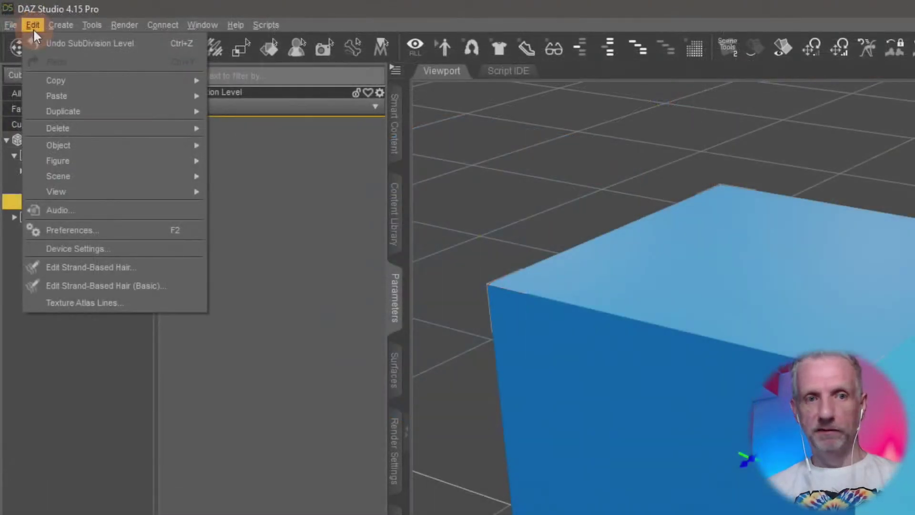
mouse_move(71, 90)
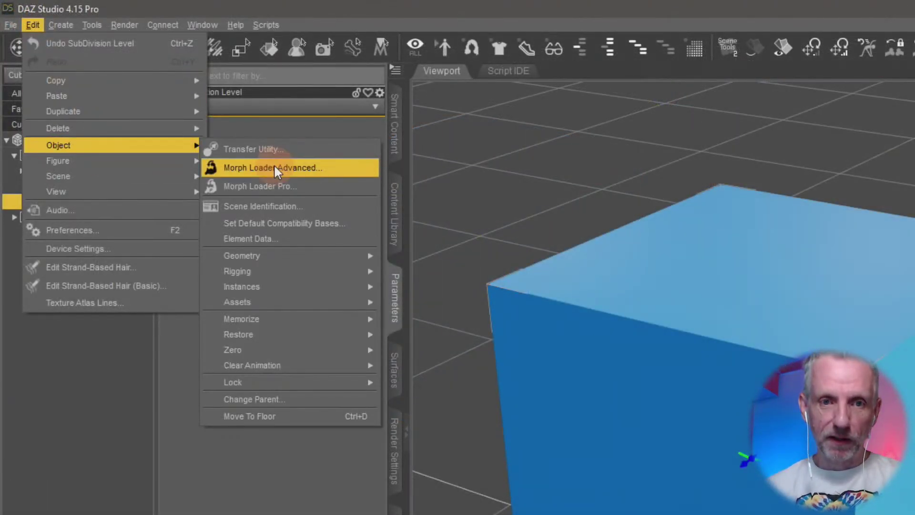
mouse_move(320, 256)
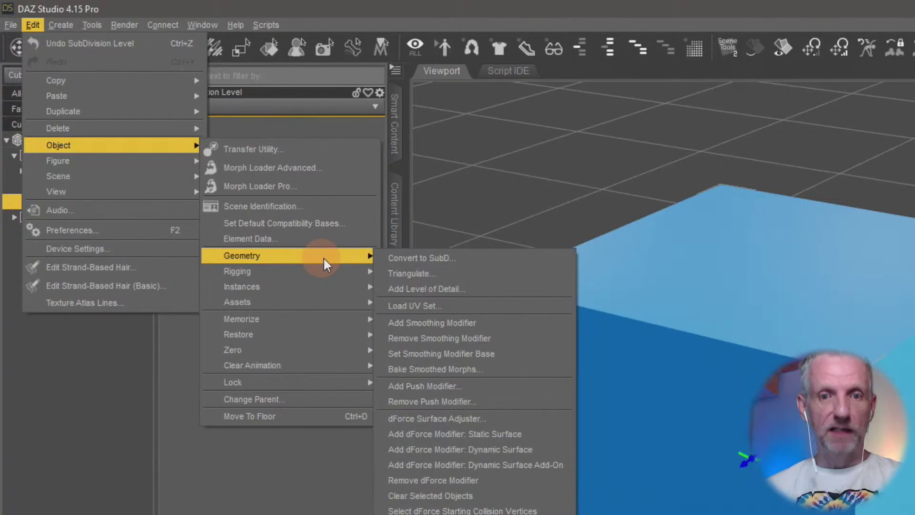
left_click(505, 264)
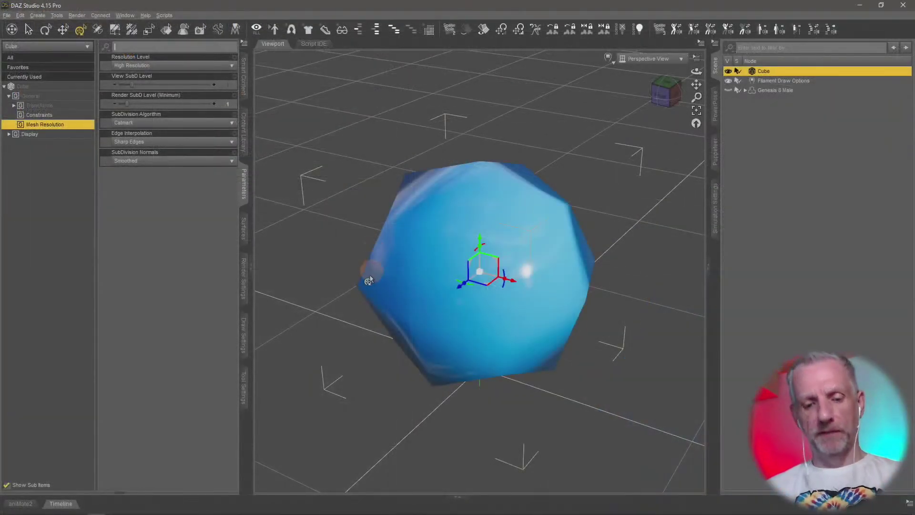
Step: Set the cube's View SubD Level and Render SubD Level (Minimum) to 3 and check its rounded shape from the side
middle_click_drag(359, 282, 352, 301)
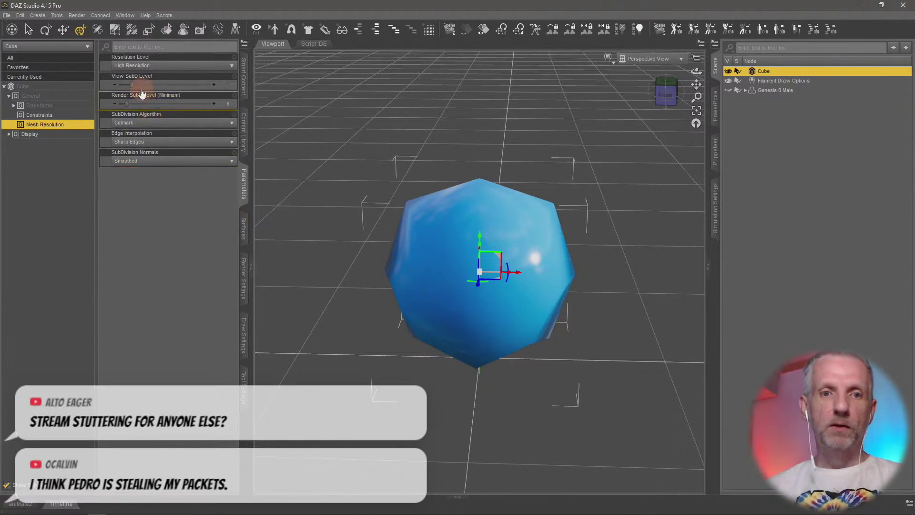
left_click_drag(136, 91, 161, 91)
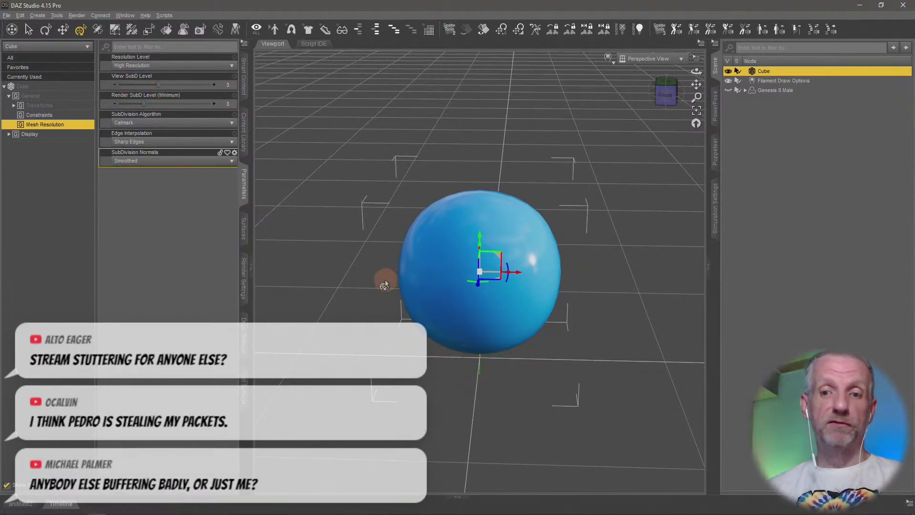
middle_click_drag(431, 316, 407, 307)
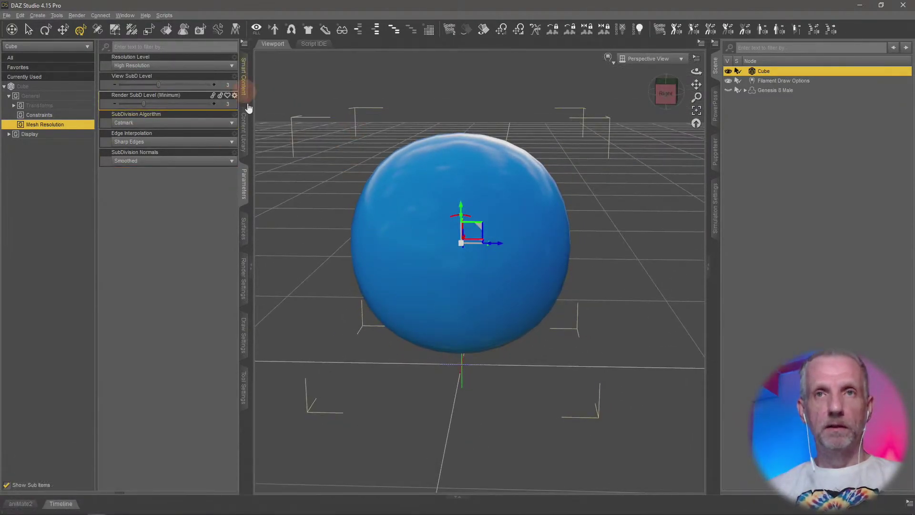
Step: Switch to NoMachine, connect to the Z601 computer, and clear the connection notice and Streamlabs Chatbot window away from OBS
mouse_move(329, 513)
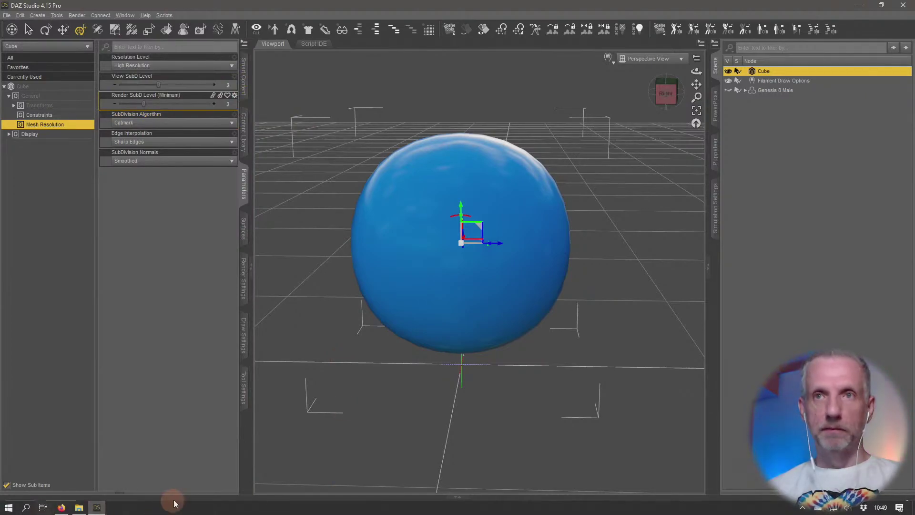
left_click(9, 507)
left_click(226, 346)
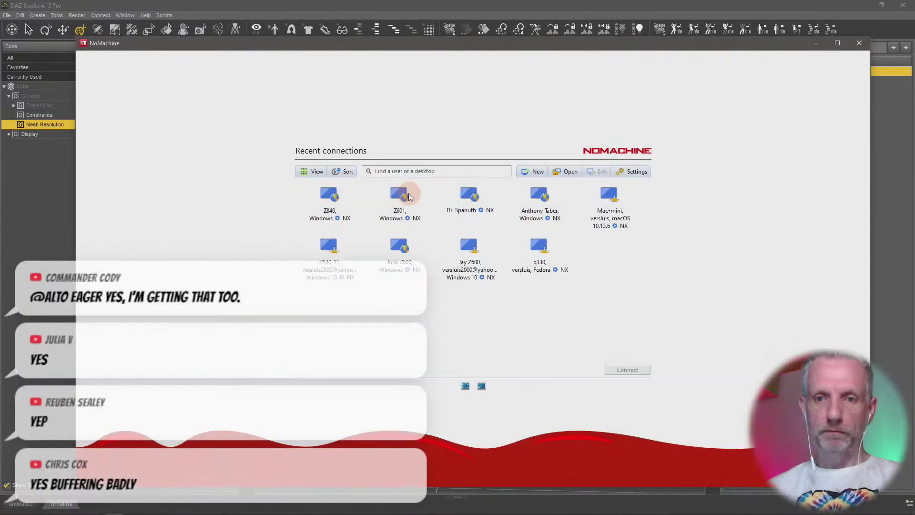
double_click(403, 196)
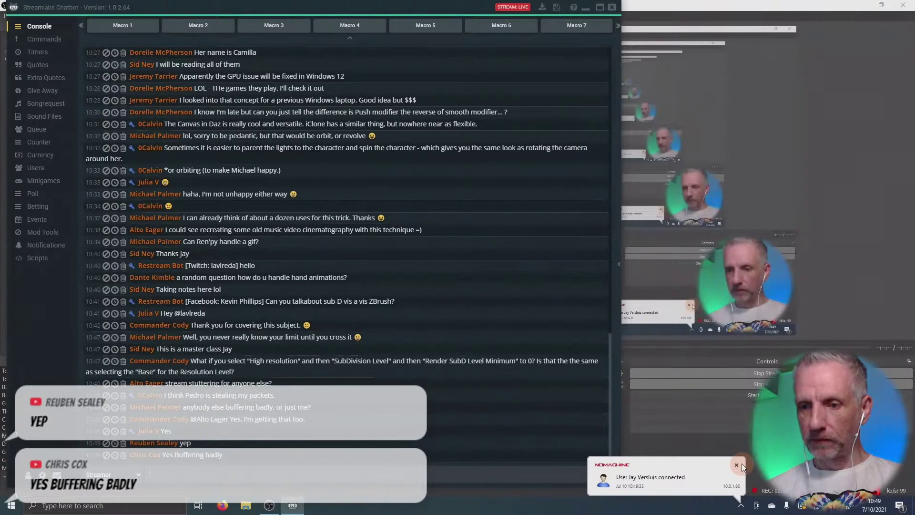
left_click(737, 465)
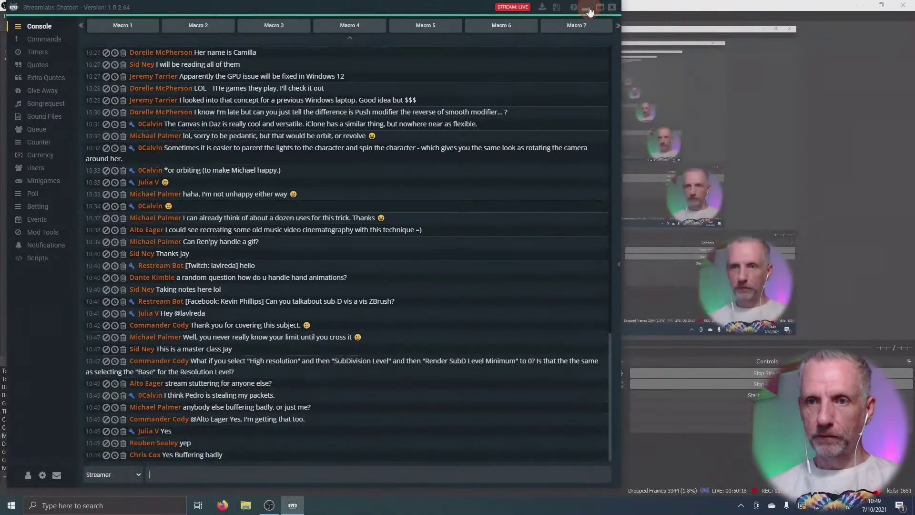
left_click(585, 7)
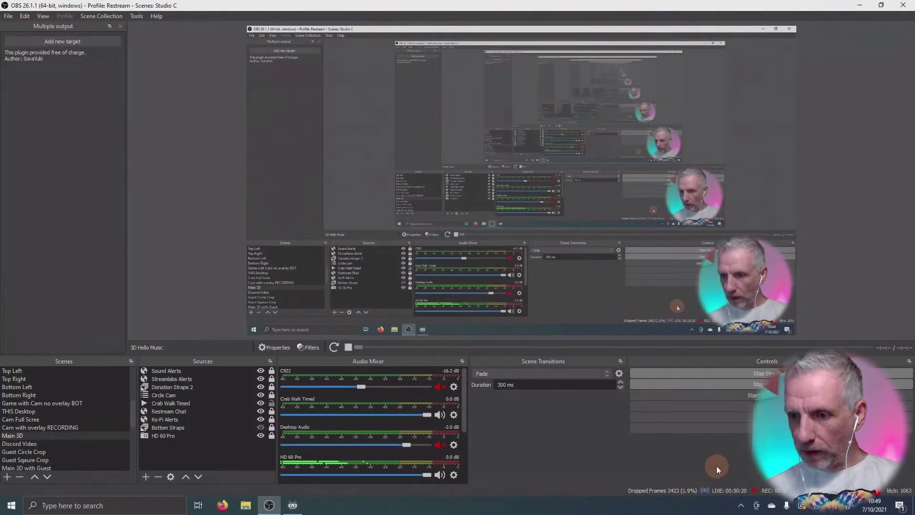